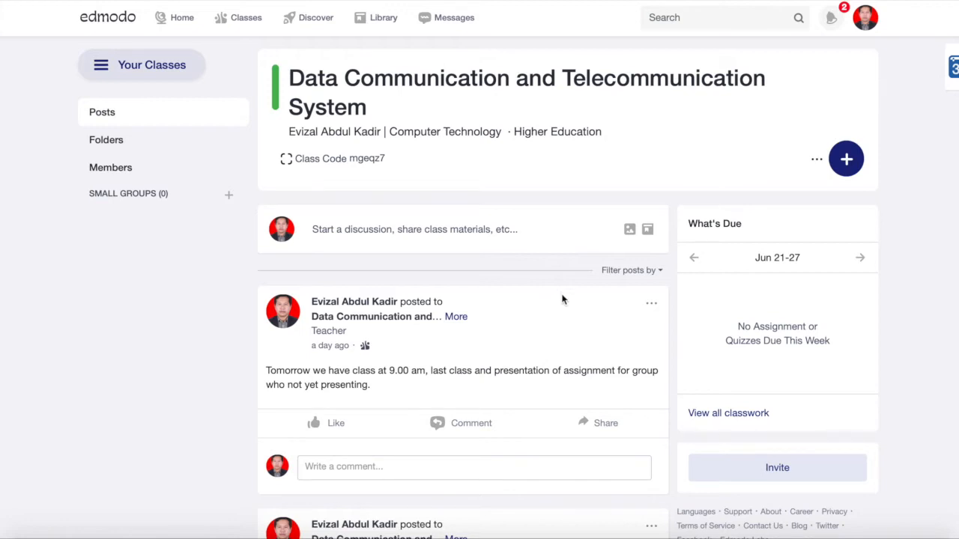
- Look over the class page's create options and its posts, including the lecture material and the Group Assignment
{"action": "left_click", "coordinate": [854, 163]}
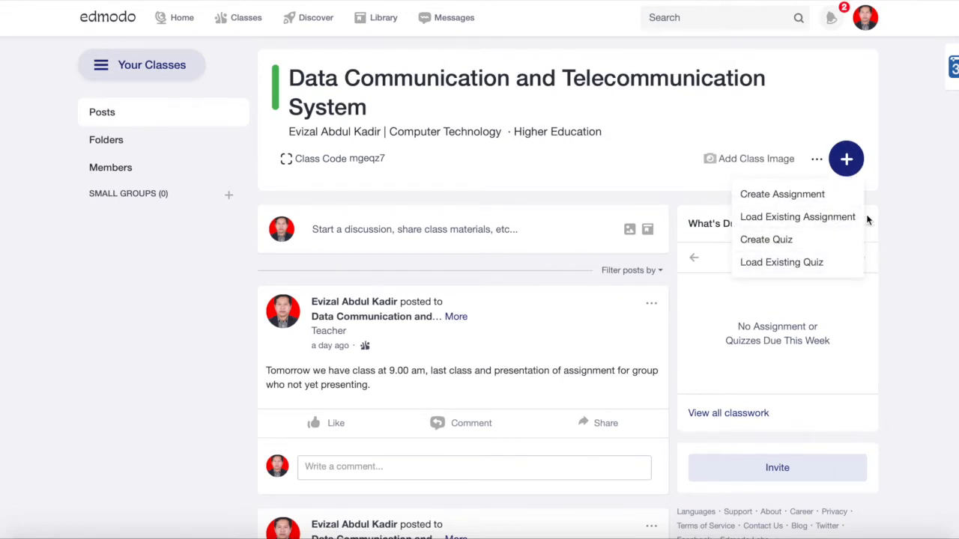
{"action": "left_click", "coordinate": [906, 212]}
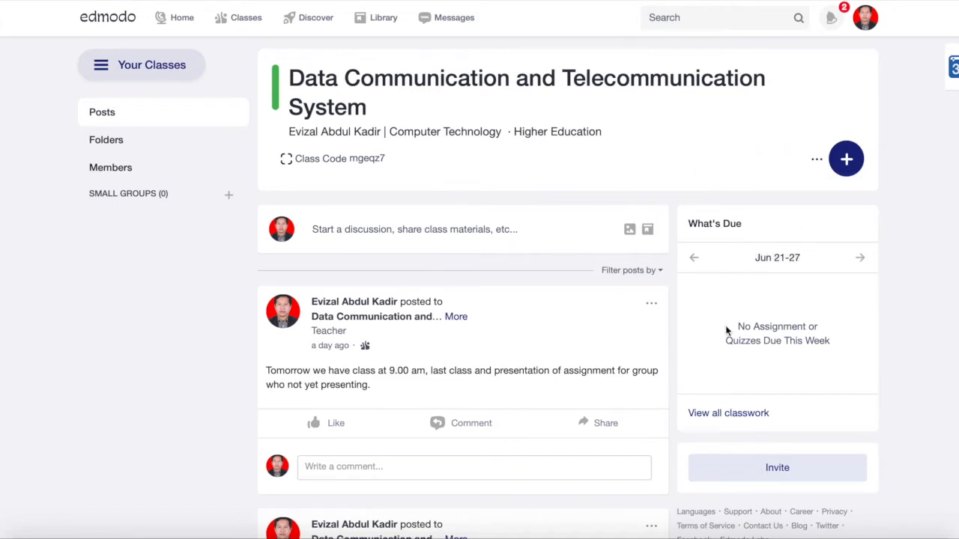
{"action": "scroll", "coordinate": [515, 341], "scroll_direction": "down", "scroll_amount": 6}
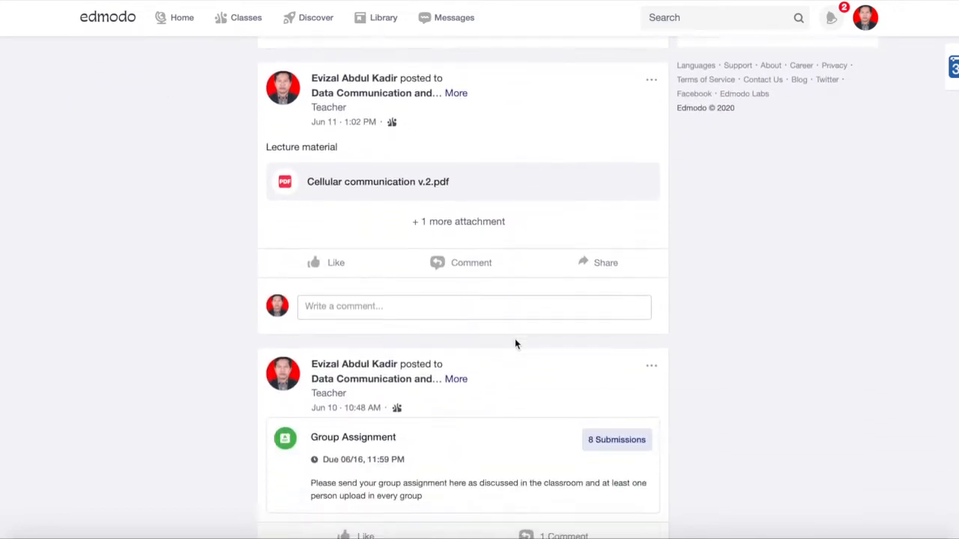
{"action": "scroll", "coordinate": [514, 341], "scroll_direction": "down", "scroll_amount": 2}
{"action": "scroll", "coordinate": [514, 341], "scroll_direction": "up", "scroll_amount": 2}
{"action": "scroll", "coordinate": [514, 341], "scroll_direction": "down", "scroll_amount": 2}
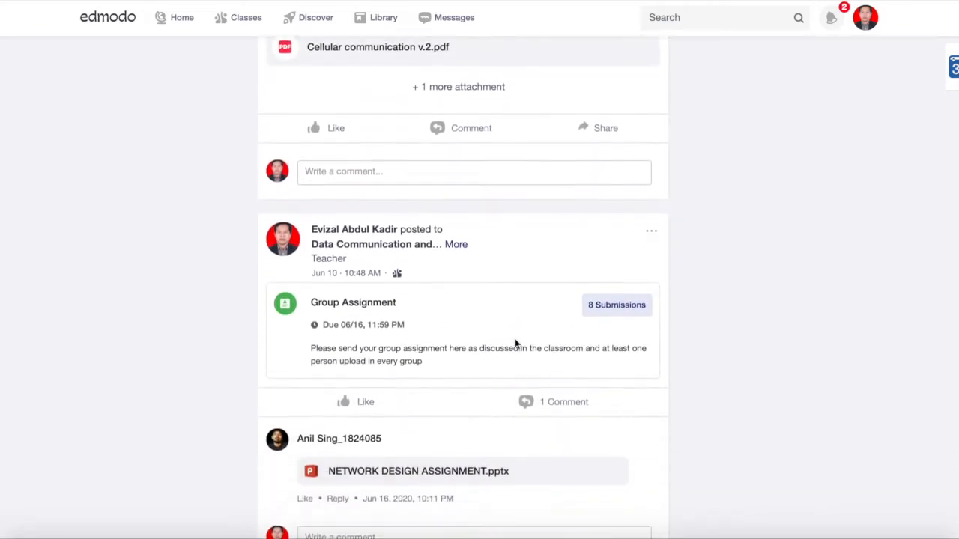
{"action": "scroll", "coordinate": [514, 344], "scroll_direction": "up", "scroll_amount": 2}
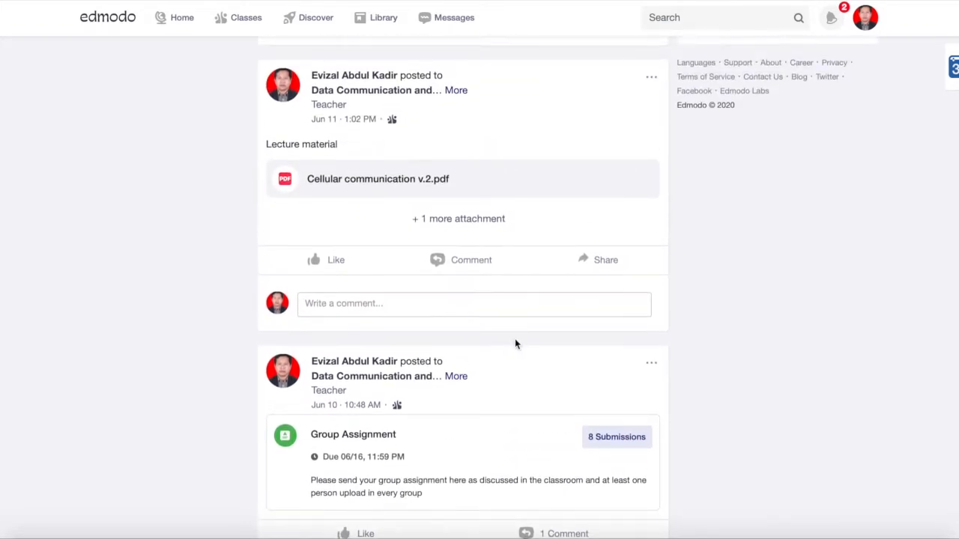
{"action": "scroll", "coordinate": [515, 344], "scroll_direction": "up", "scroll_amount": 6}
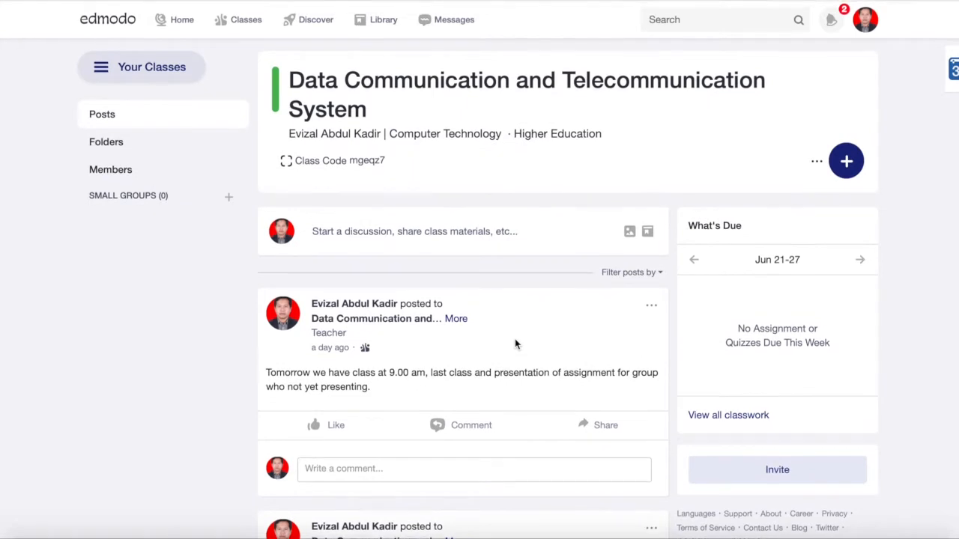
{"action": "scroll", "coordinate": [515, 338], "scroll_direction": "down", "scroll_amount": 2}
{"action": "scroll", "coordinate": [515, 338], "scroll_direction": "up", "scroll_amount": 2}
{"action": "scroll", "coordinate": [515, 348], "scroll_direction": "down", "scroll_amount": 4}
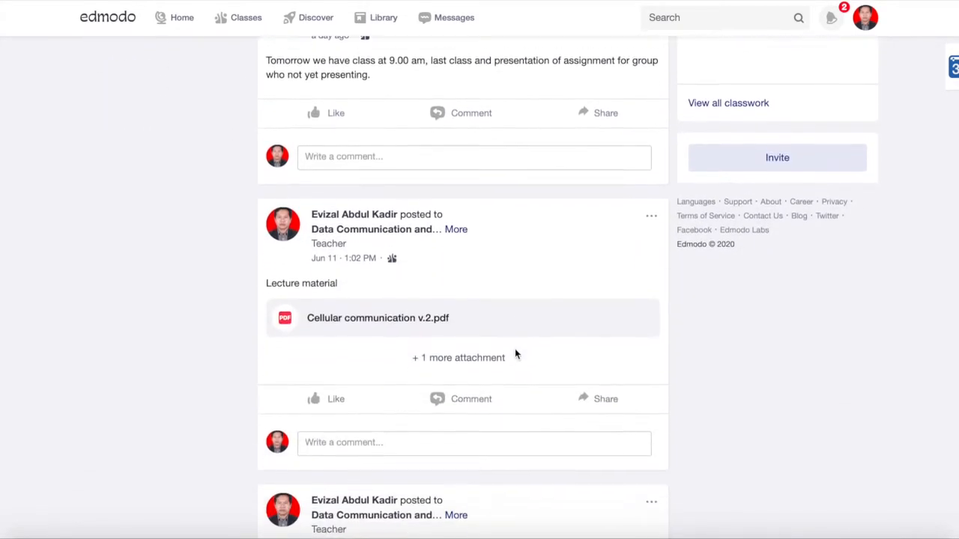
{"action": "scroll", "coordinate": [515, 353], "scroll_direction": "down", "scroll_amount": 6}
{"action": "scroll", "coordinate": [515, 354], "scroll_direction": "down", "scroll_amount": 1}
{"action": "scroll", "coordinate": [514, 354], "scroll_direction": "up", "scroll_amount": 7}
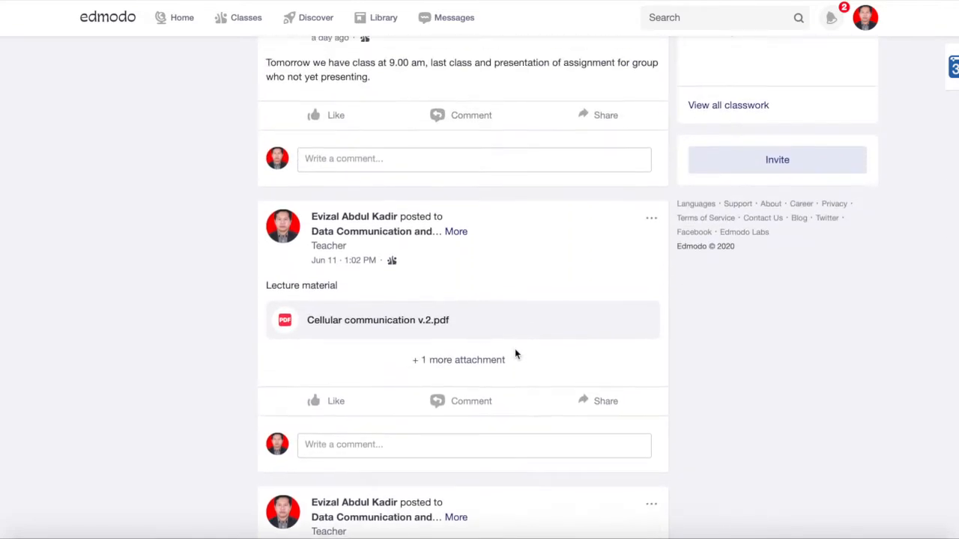
{"action": "scroll", "coordinate": [514, 348], "scroll_direction": "up", "scroll_amount": 4}
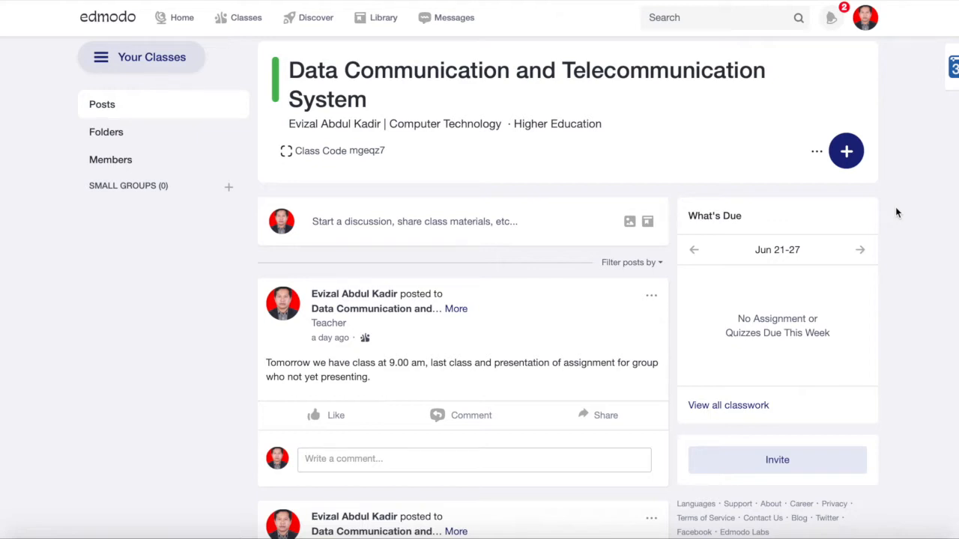
- Create a new assignment for the class and title it "Tugas-1"
{"action": "left_click", "coordinate": [846, 151]}
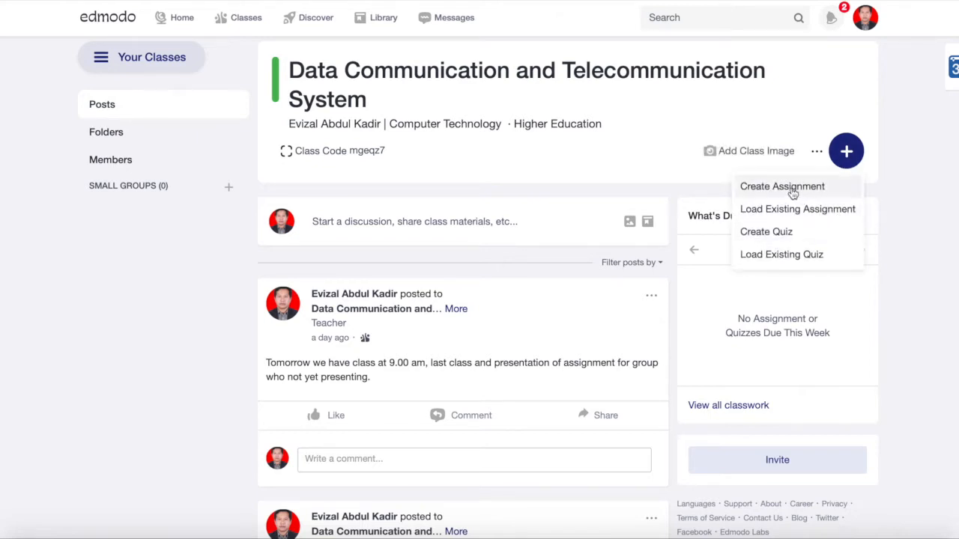
{"action": "left_click", "coordinate": [782, 190]}
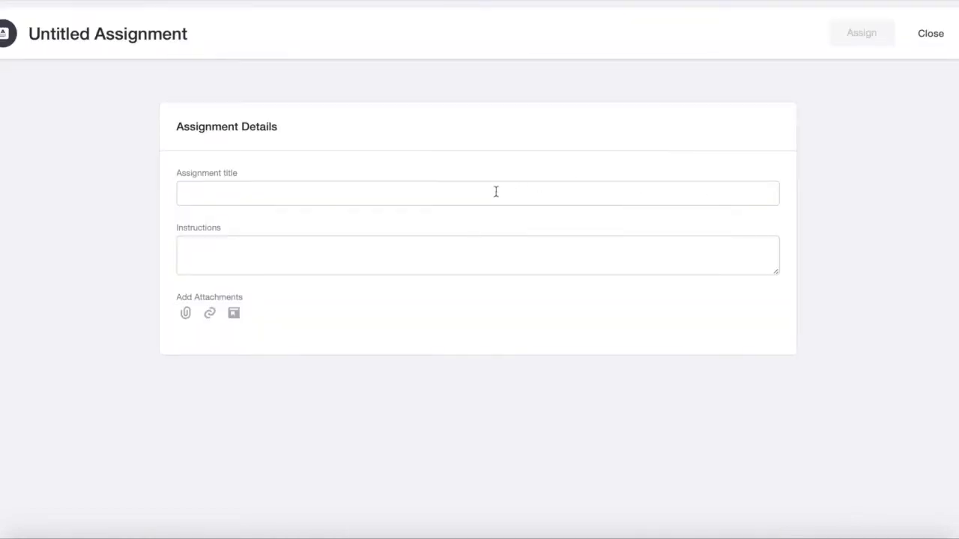
{"action": "left_click", "coordinate": [464, 195]}
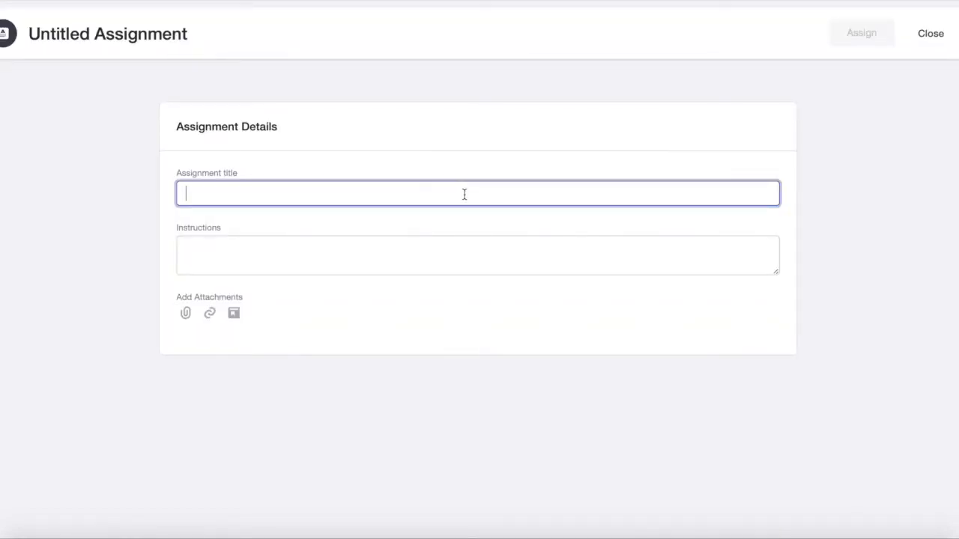
{"action": "type", "text": "Tugas"}
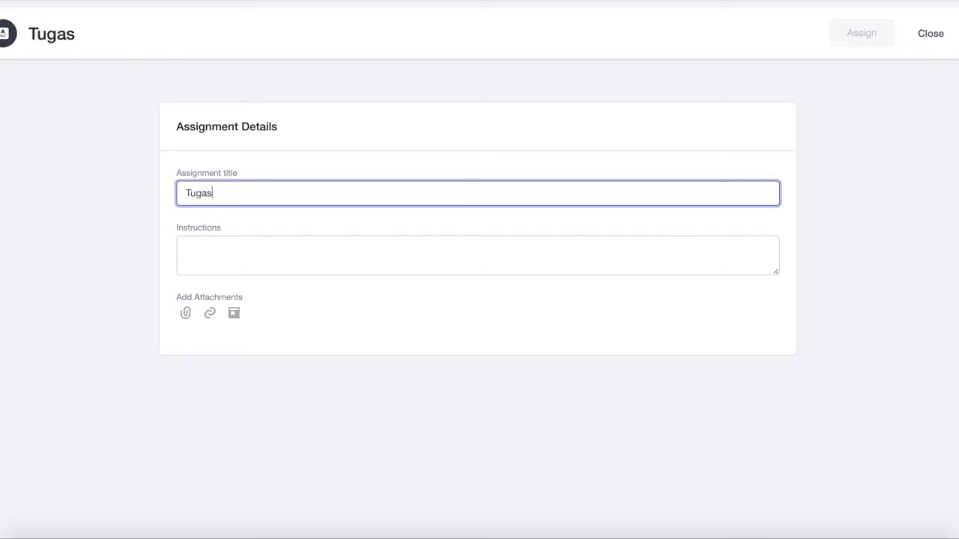
{"action": "type", "text": "-1"}
{"action": "left_click", "coordinate": [352, 255]}
{"action": "type", "text": "Data"}
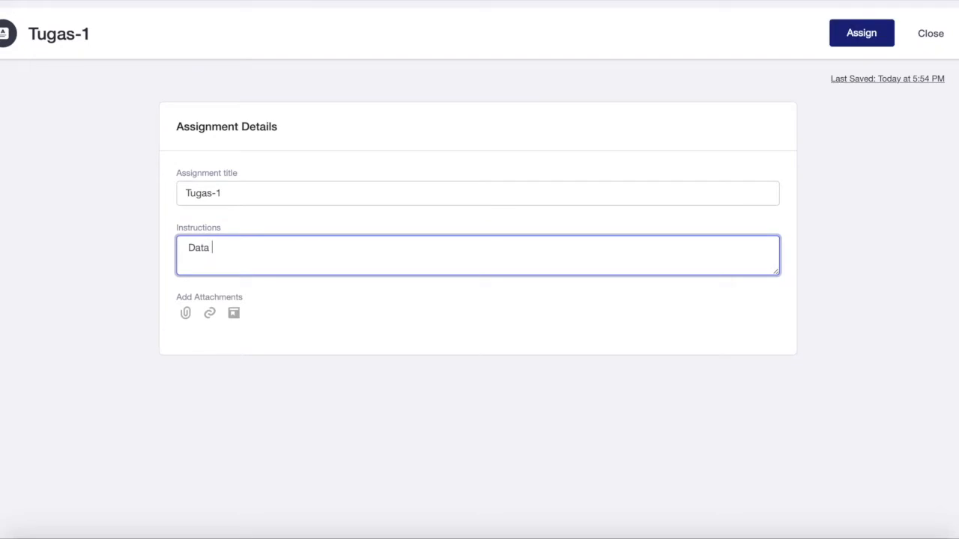
{"action": "key", "text": "BackSpace"}
{"action": "key", "text": "BackSpace"}
{"action": "key", "text": "BackSpace"}
{"action": "key", "text": "BackSpace"}
- Extend the assignment title to "Tugas-1 Data Communication"
{"action": "left_click", "coordinate": [289, 197]}
{"action": "type", "text": "Data C"}
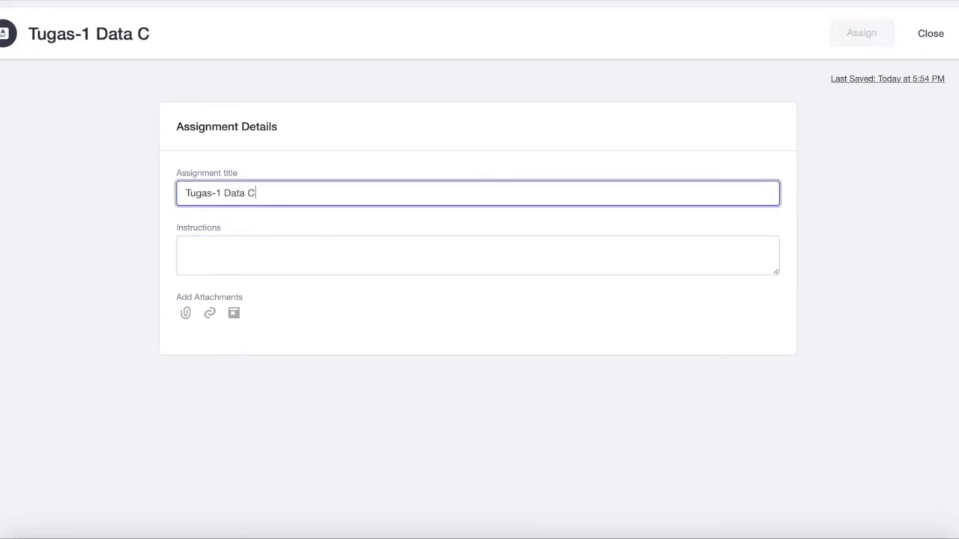
{"action": "type", "text": "ommu"}
{"action": "type", "text": "nication"}
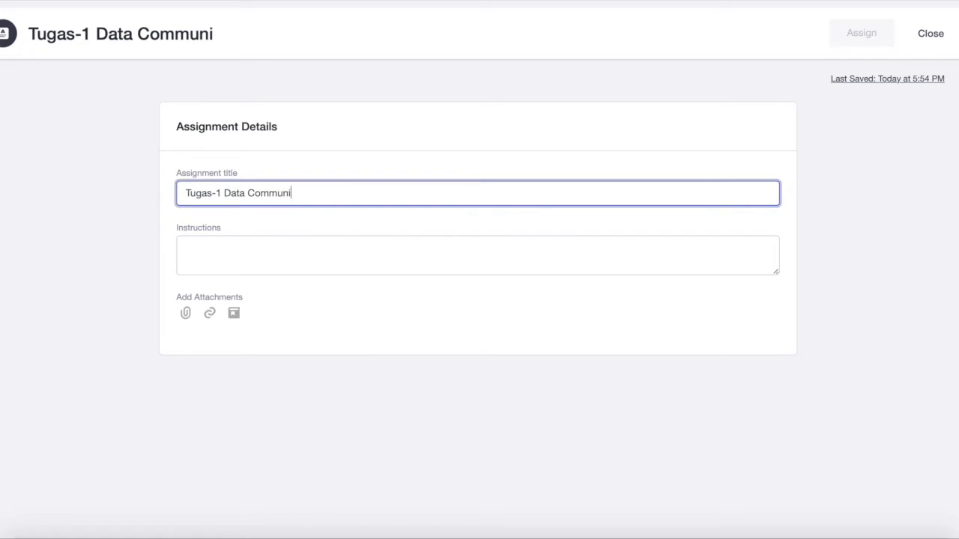
- Write the assignment instructions as "Buatlah senbuah makalah yang berkaitan dengan komunikais data di"
{"action": "left_click", "coordinate": [223, 251]}
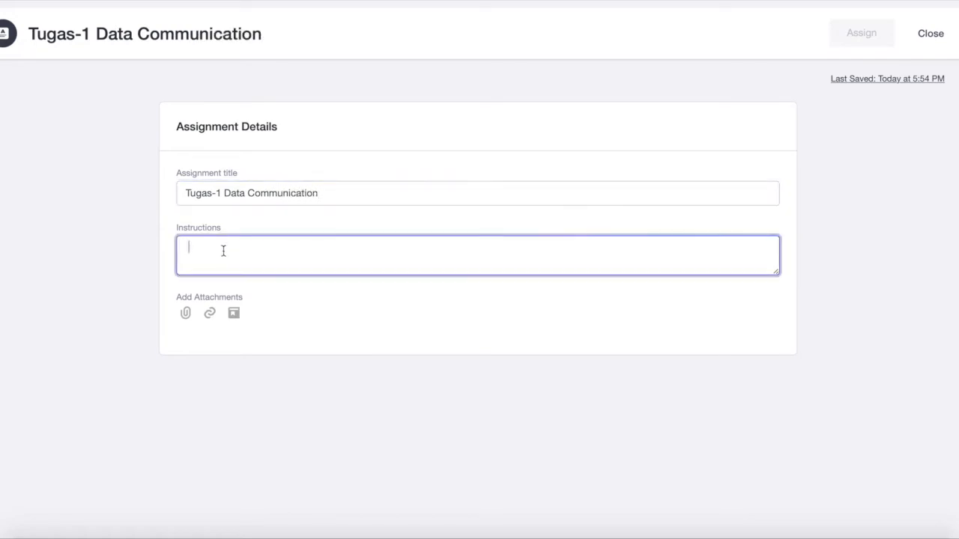
{"action": "type", "text": "Buatlah sem"}
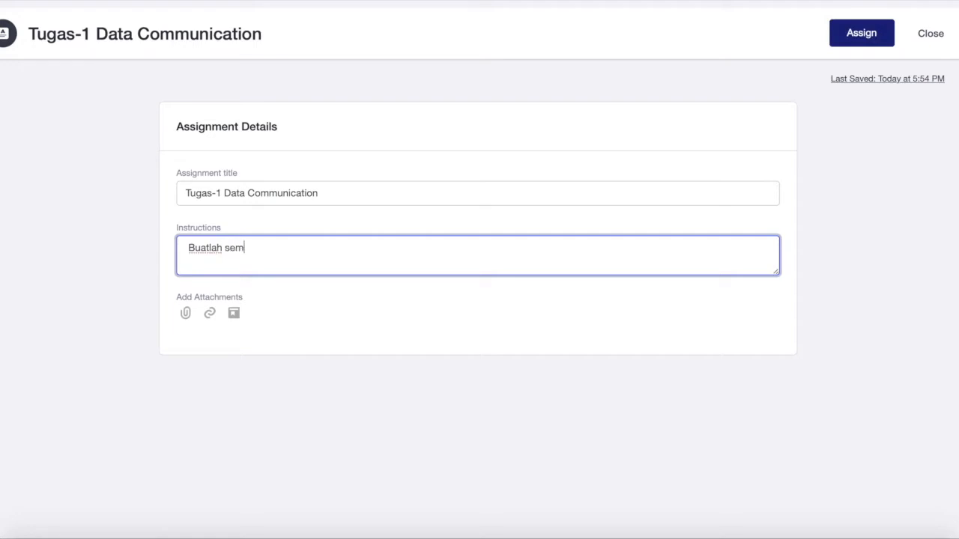
{"action": "key", "text": "BackSpace"}
{"action": "type", "text": "nbuah makalah yang berk"}
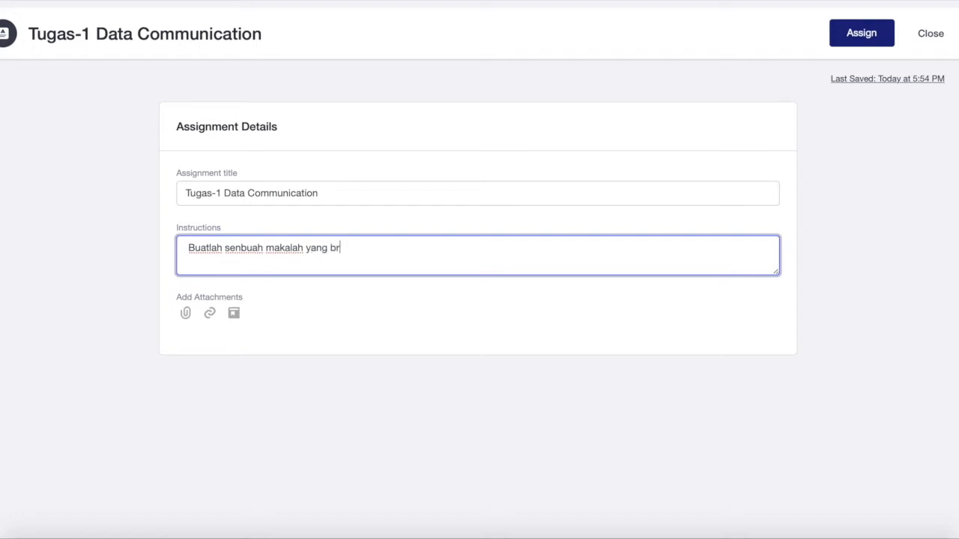
{"action": "type", "text": "aitan dengan komunikais data di komp"}
{"action": "key", "text": "BackSpace"}
{"action": "key", "text": "BackSpace"}
{"action": "key", "text": "BackSpace"}
{"action": "key", "text": "BackSpace"}
{"action": "key", "text": "BackSpace"}
{"action": "key", "text": "BackSpace"}
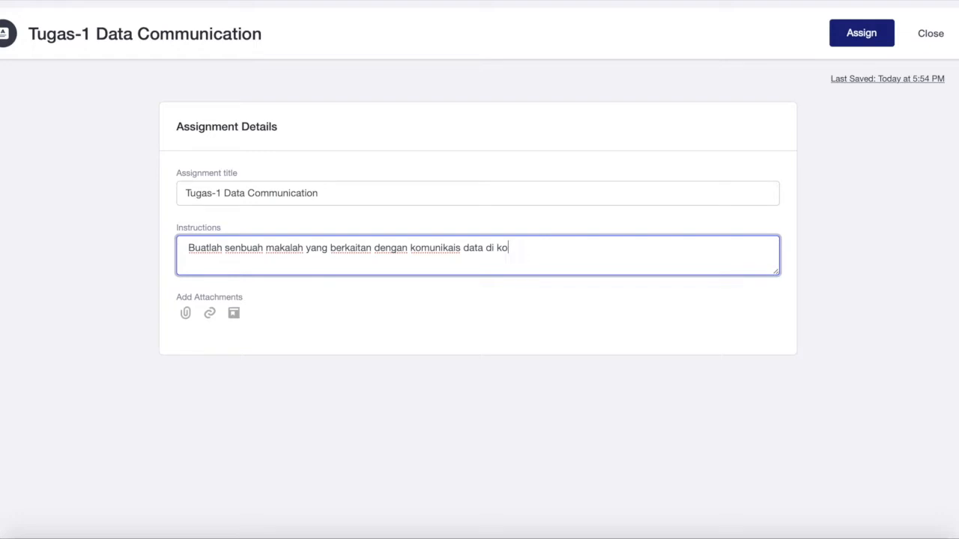
- Correct the misspelled word in the instructions to "komunikasi" and end the sentence with "teknologi komputer"
{"action": "left_click", "coordinate": [459, 248]}
{"action": "key", "text": "BackSpace"}
{"action": "key", "text": "BackSpace"}
{"action": "type", "text": "si"}
{"action": "left_click", "coordinate": [542, 255]}
{"action": "type", "text": "teknologi komputer"}
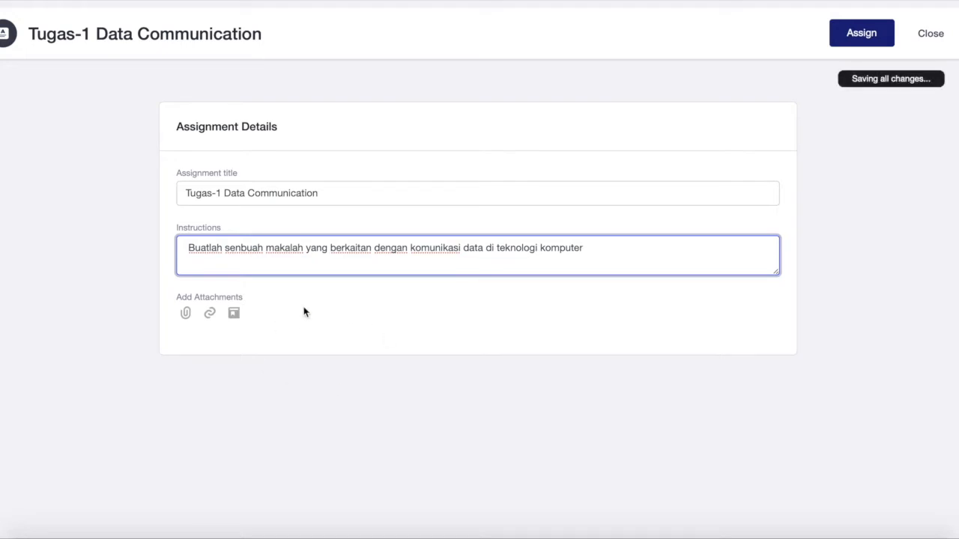
- Attach the 2020 CV PDF from the Desktop to the assignment
{"action": "left_click", "coordinate": [186, 313]}
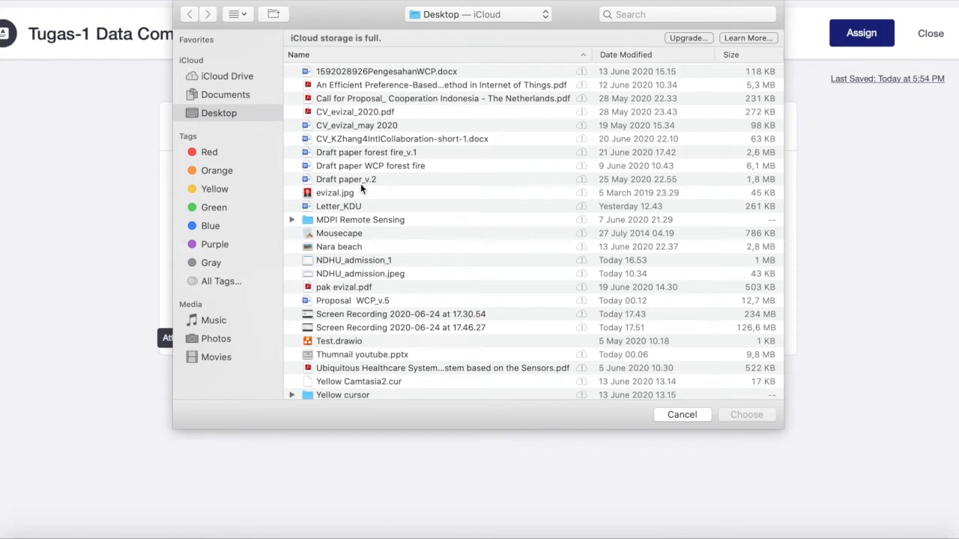
{"action": "left_click", "coordinate": [366, 112]}
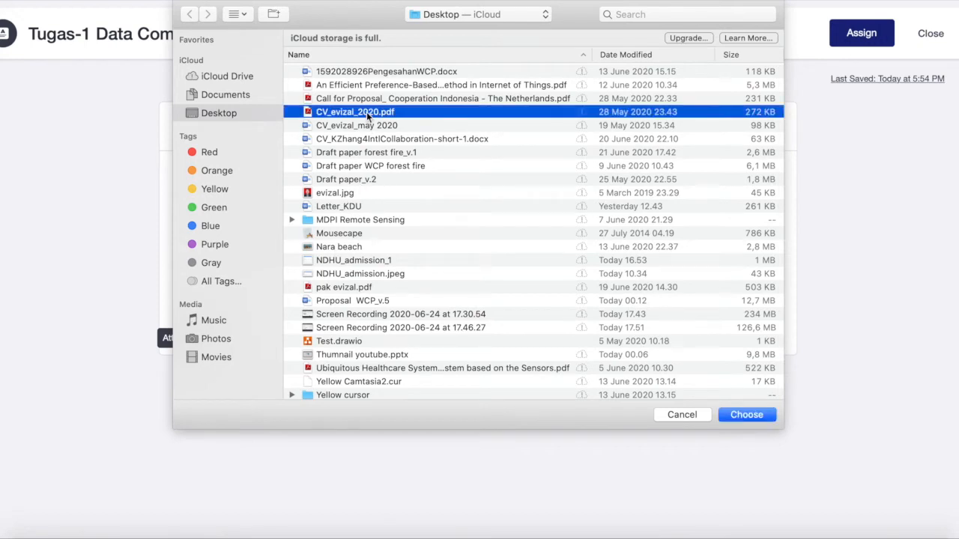
{"action": "left_click", "coordinate": [729, 416]}
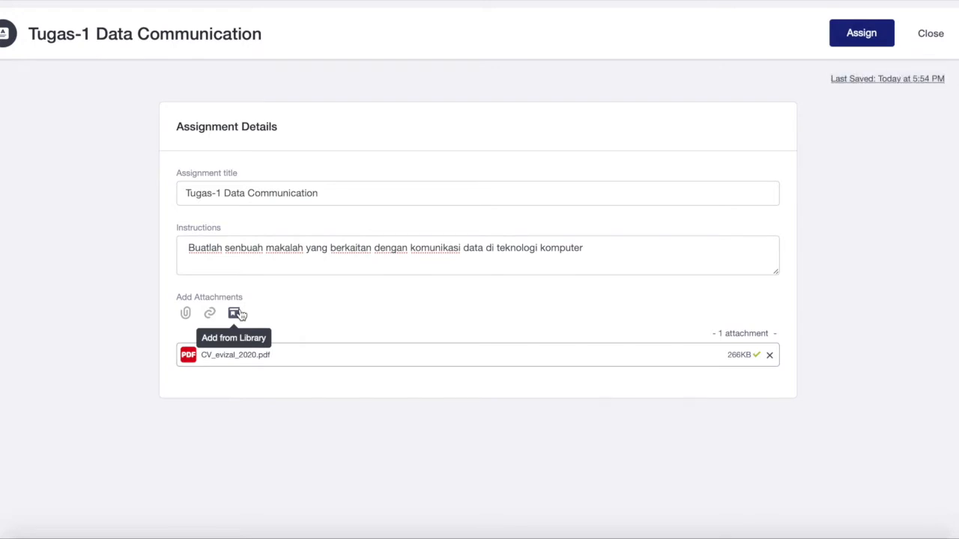
- Check which library items can be attached and close the assignment draft without assigning it
{"action": "left_click", "coordinate": [236, 314]}
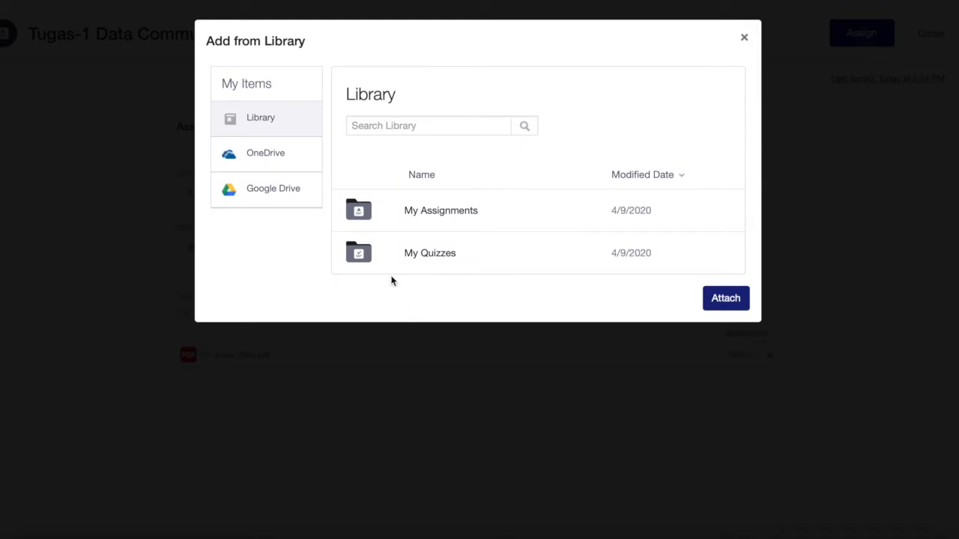
{"action": "left_click", "coordinate": [742, 37]}
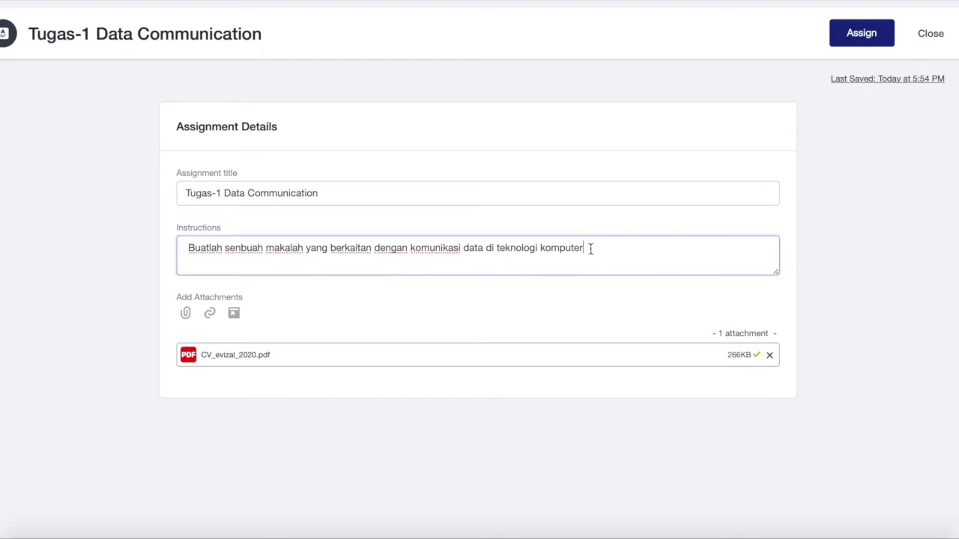
{"action": "left_click_drag", "start_coordinate": [607, 249], "coordinate": [142, 246]}
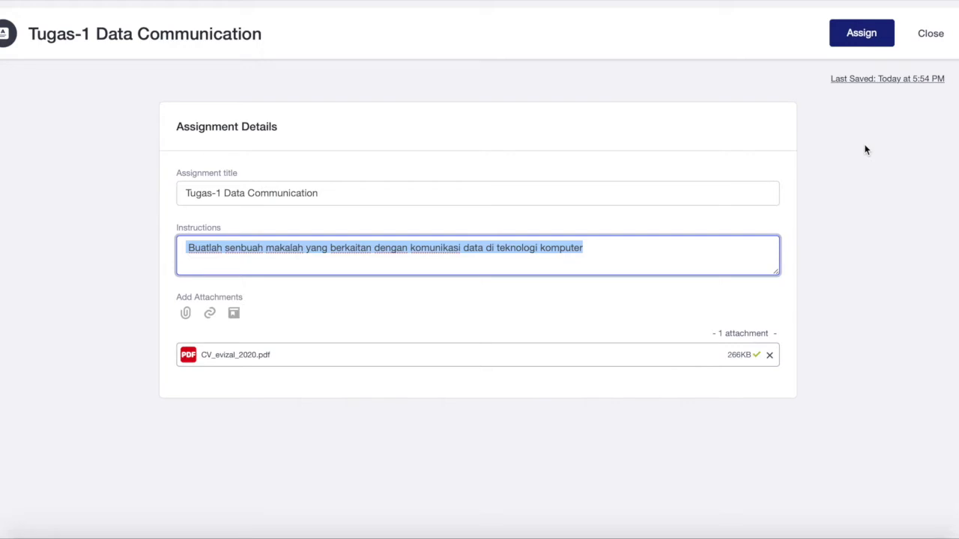
{"action": "left_click", "coordinate": [932, 34]}
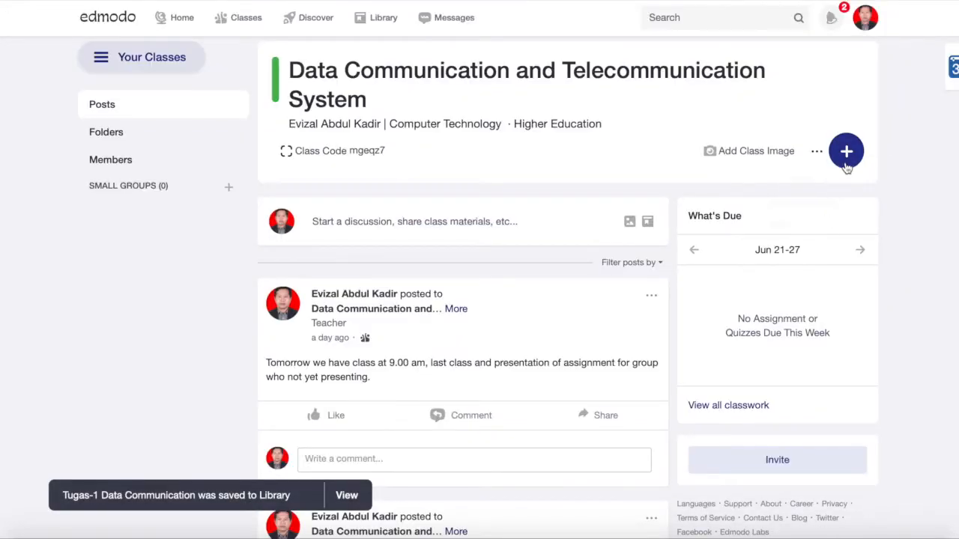
- Load a copy of the existing assignment "1st Assignment Data Communication and Telecommunication System" for the class
{"action": "left_click", "coordinate": [846, 154]}
{"action": "left_click", "coordinate": [796, 211]}
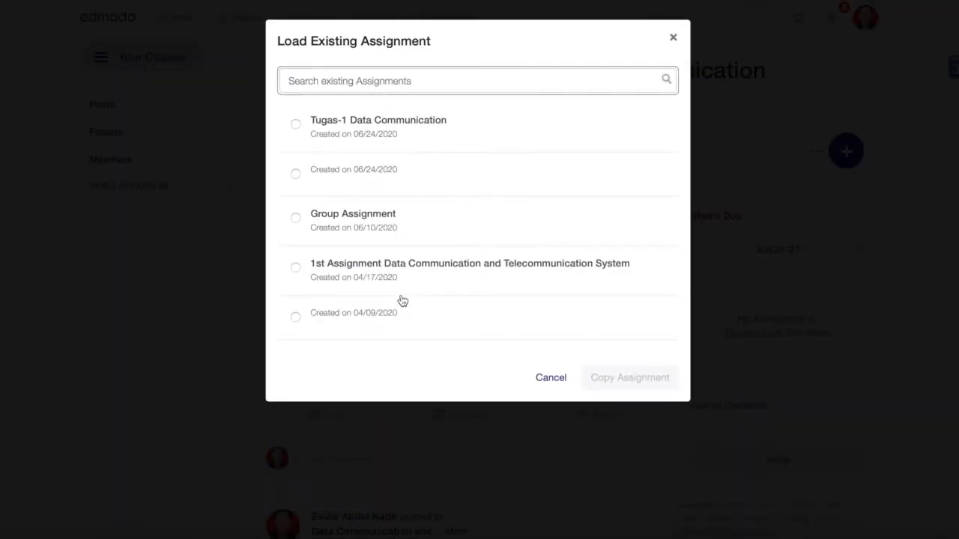
{"action": "left_click", "coordinate": [417, 268]}
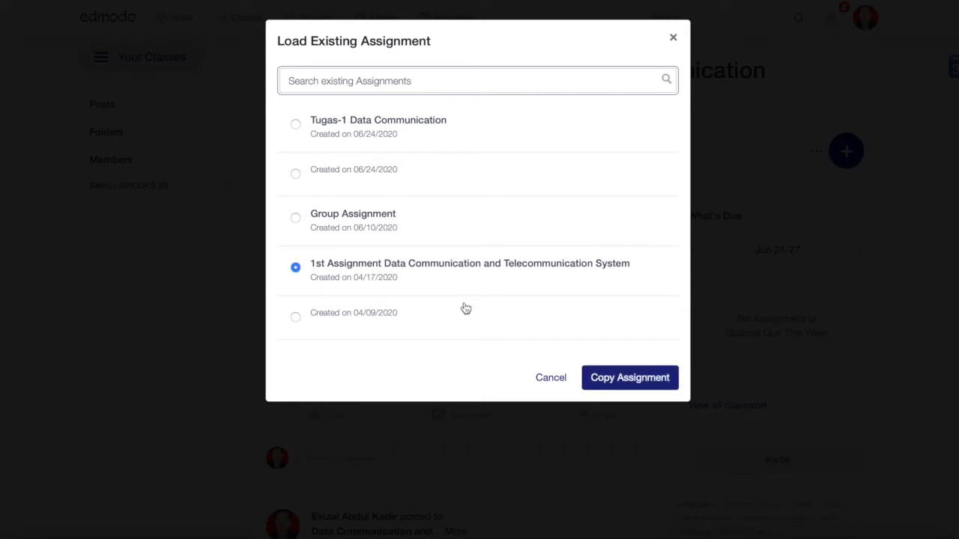
{"action": "left_click", "coordinate": [634, 381]}
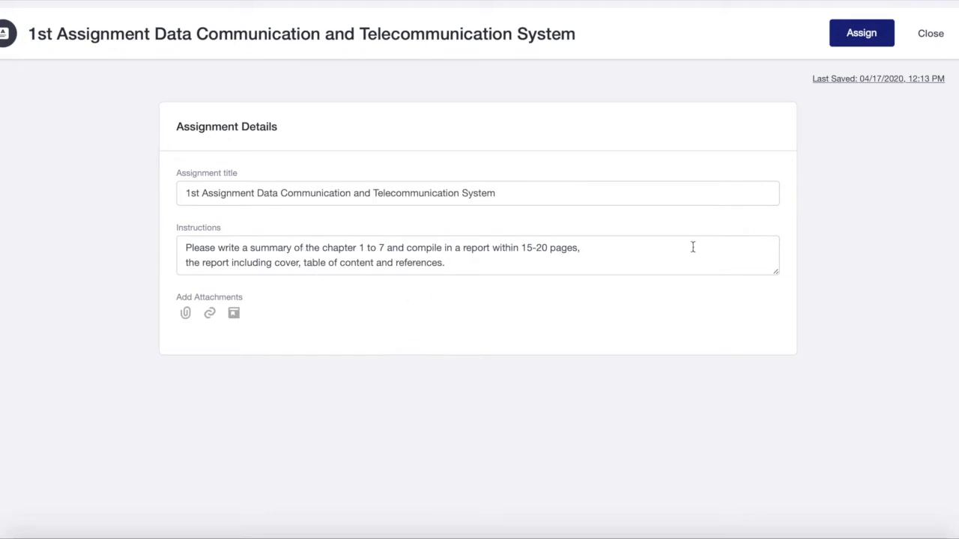
- Open the assigning options for the loaded assignment and set its due date to 07/01/2020
{"action": "left_click", "coordinate": [858, 37]}
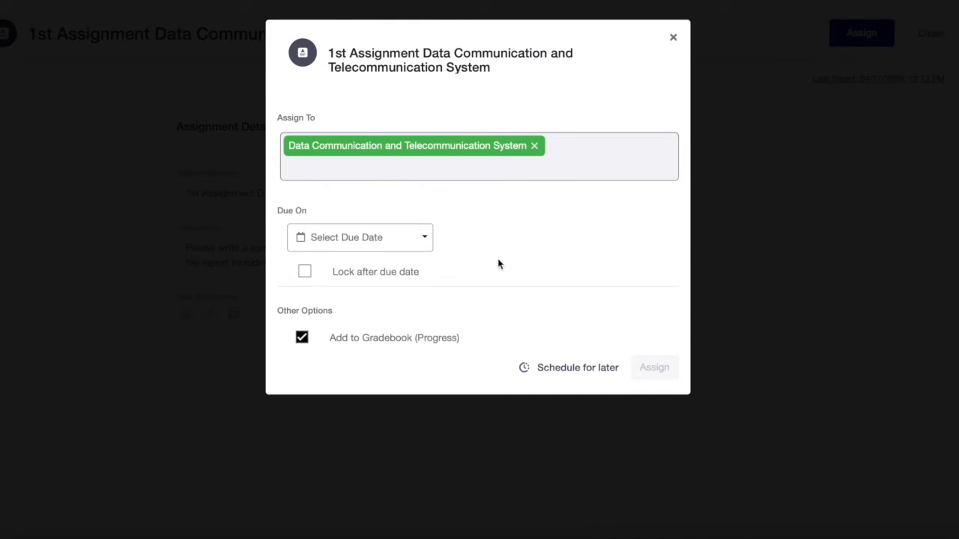
{"action": "left_click", "coordinate": [411, 245]}
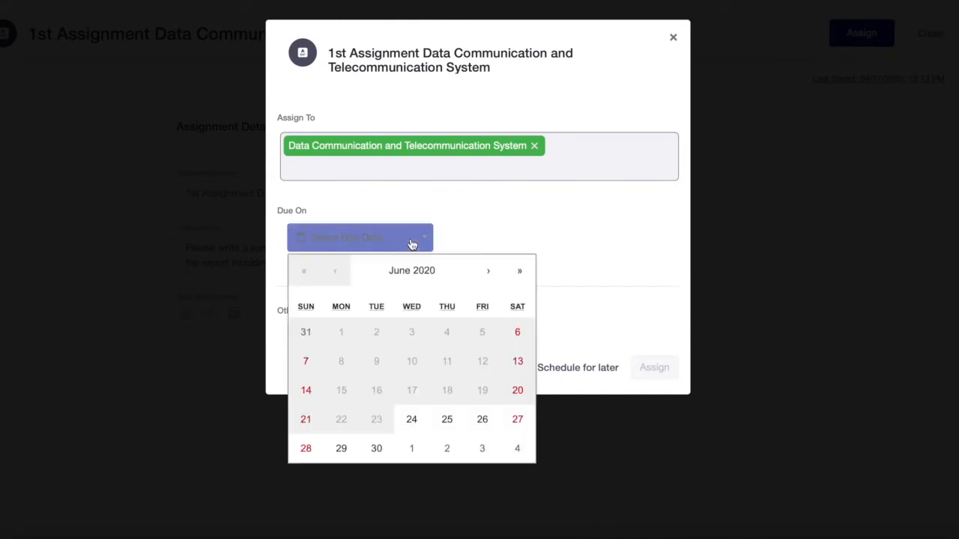
{"action": "left_click", "coordinate": [522, 242]}
{"action": "left_click", "coordinate": [405, 246]}
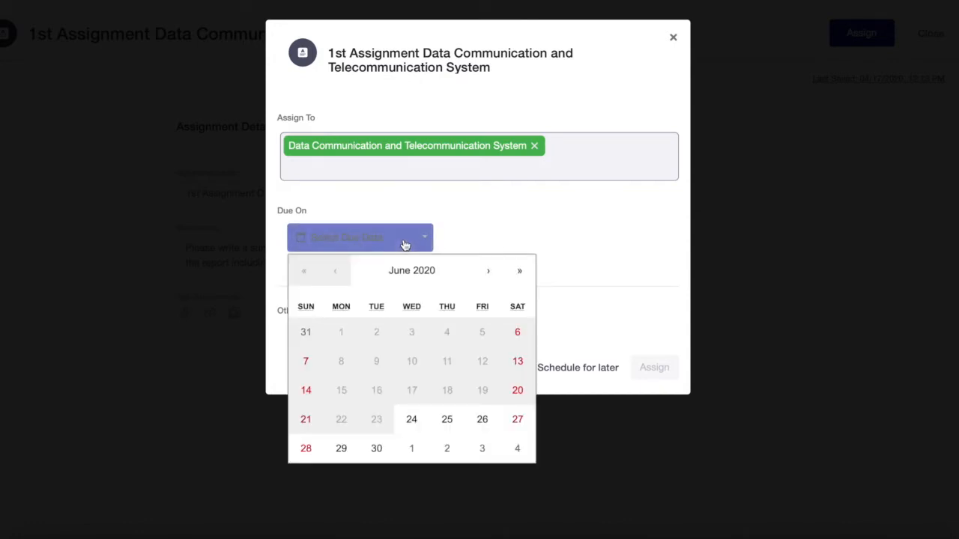
{"action": "left_click", "coordinate": [410, 450]}
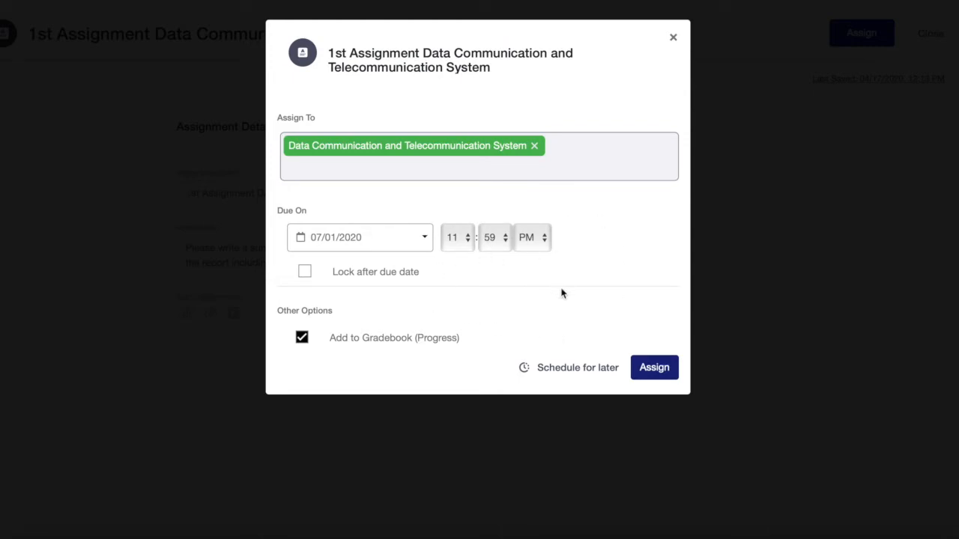
- Enable locking the assignment after its due date, check the delivery scheduling calendar, and remove the scheduling option
{"action": "left_click", "coordinate": [304, 273]}
{"action": "left_click", "coordinate": [573, 369]}
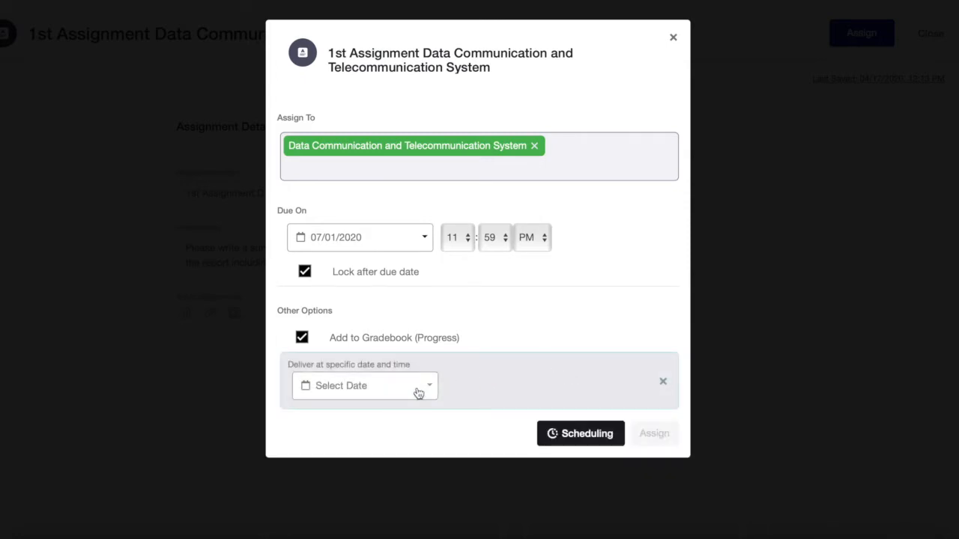
{"action": "left_click", "coordinate": [418, 393]}
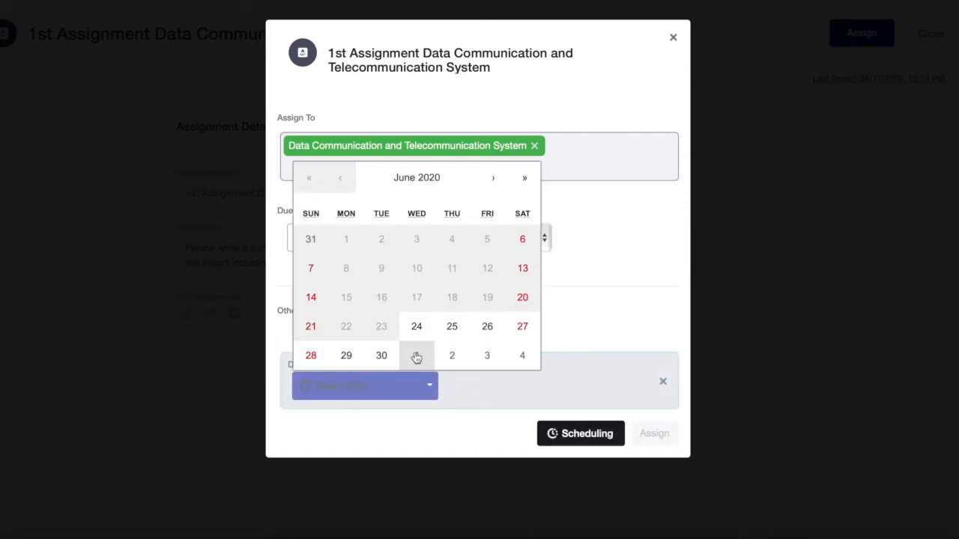
{"action": "left_click", "coordinate": [569, 251]}
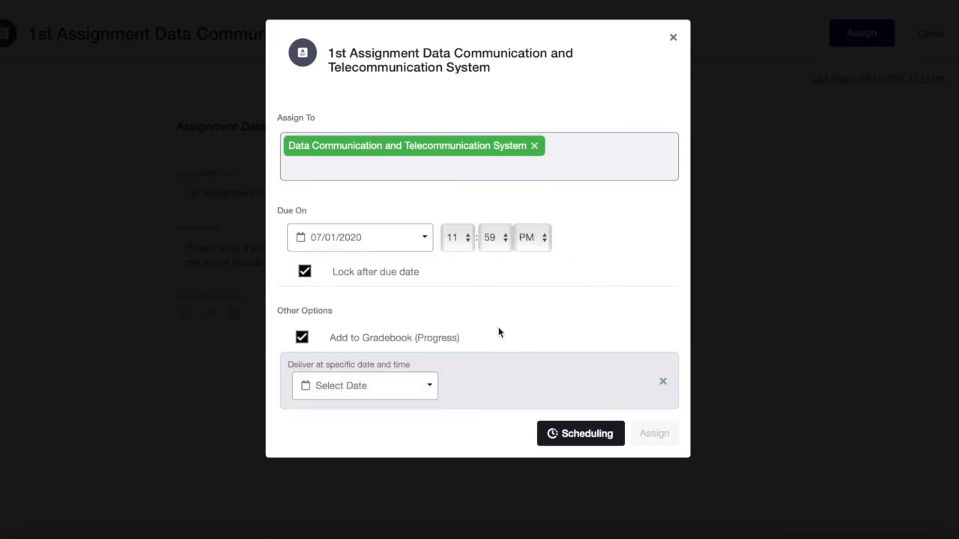
{"action": "left_click", "coordinate": [402, 388]}
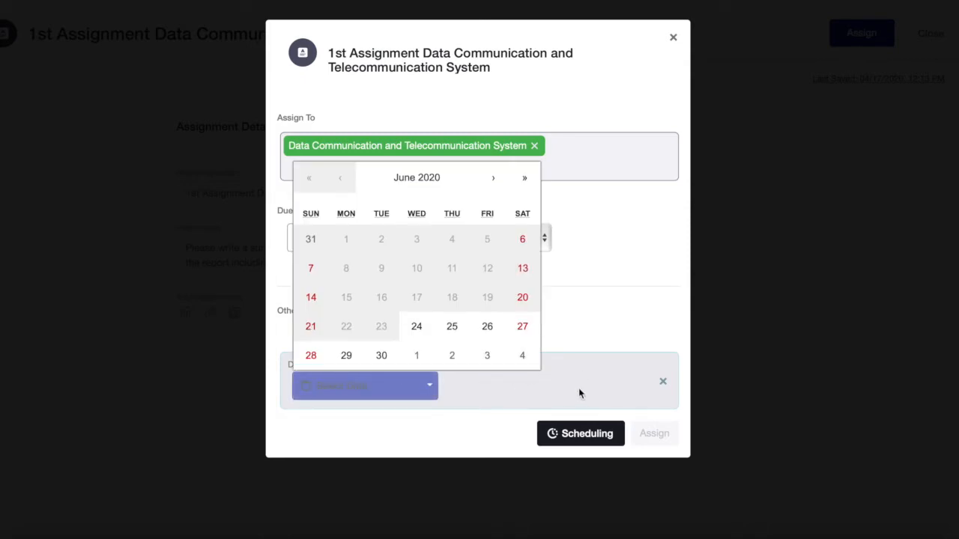
{"action": "left_click", "coordinate": [584, 346]}
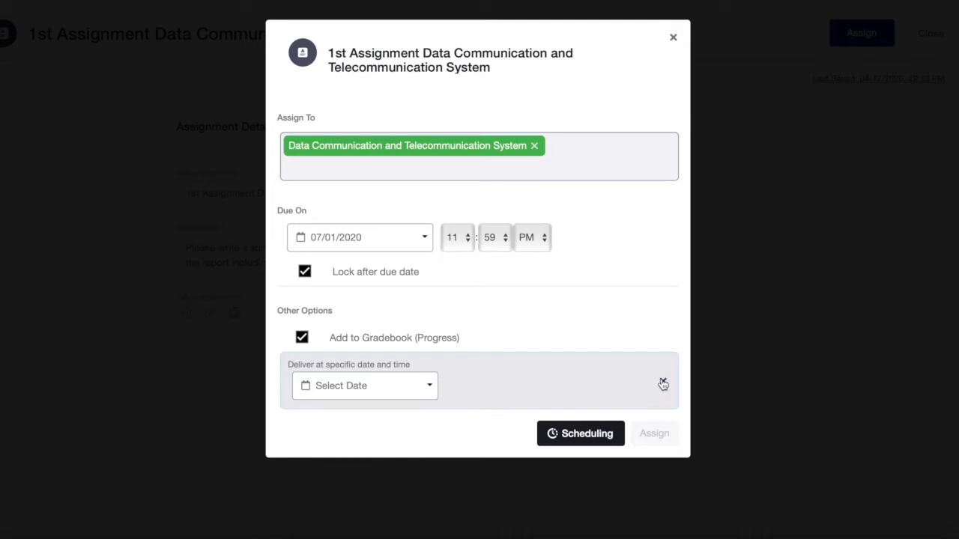
{"action": "left_click", "coordinate": [662, 383]}
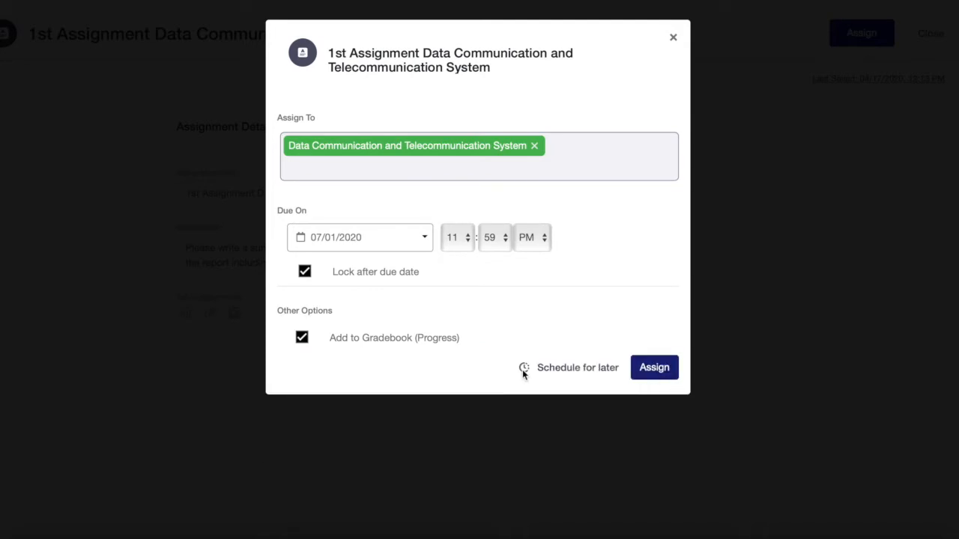
- Schedule the assignment's delivery for 07/04/2020 and set its due date to 07/16/2020
{"action": "left_click", "coordinate": [563, 372]}
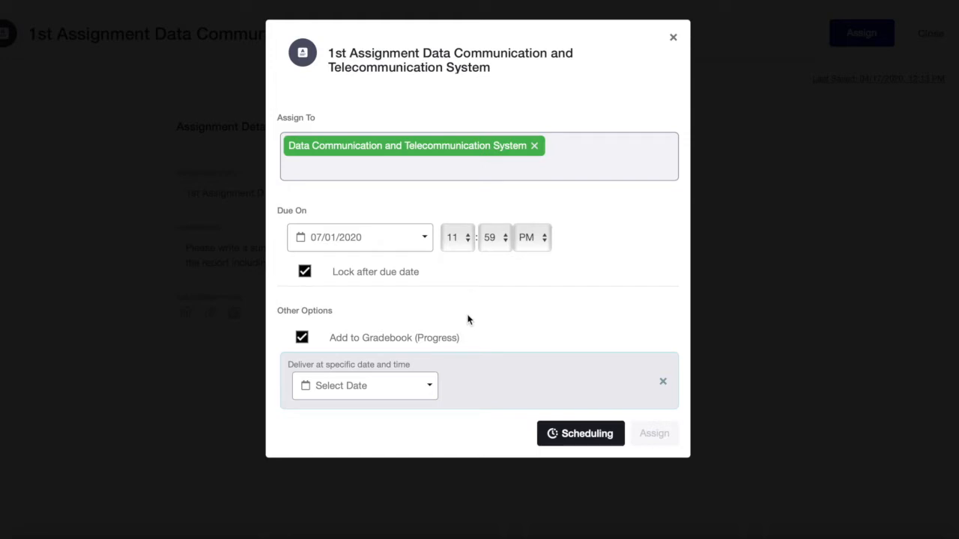
{"action": "left_click", "coordinate": [406, 396]}
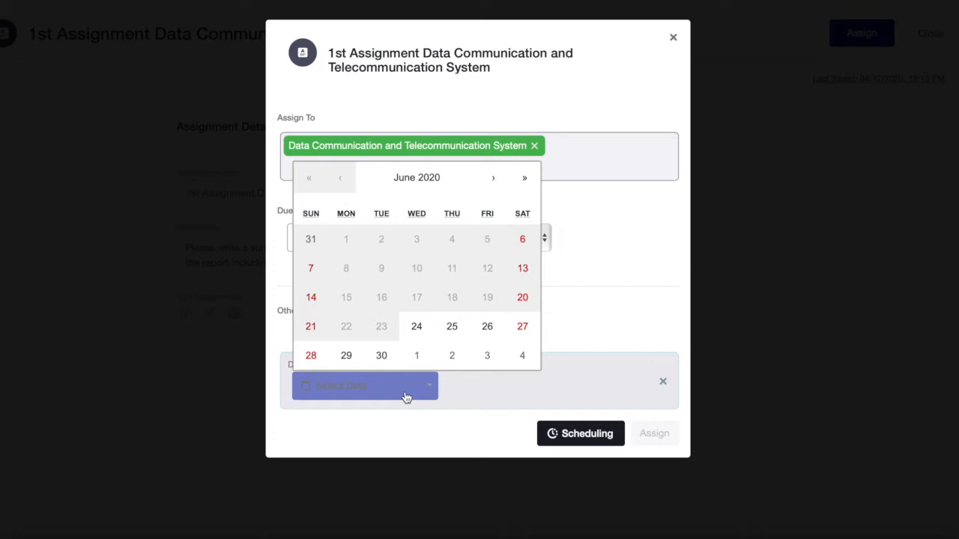
{"action": "left_click", "coordinate": [522, 356]}
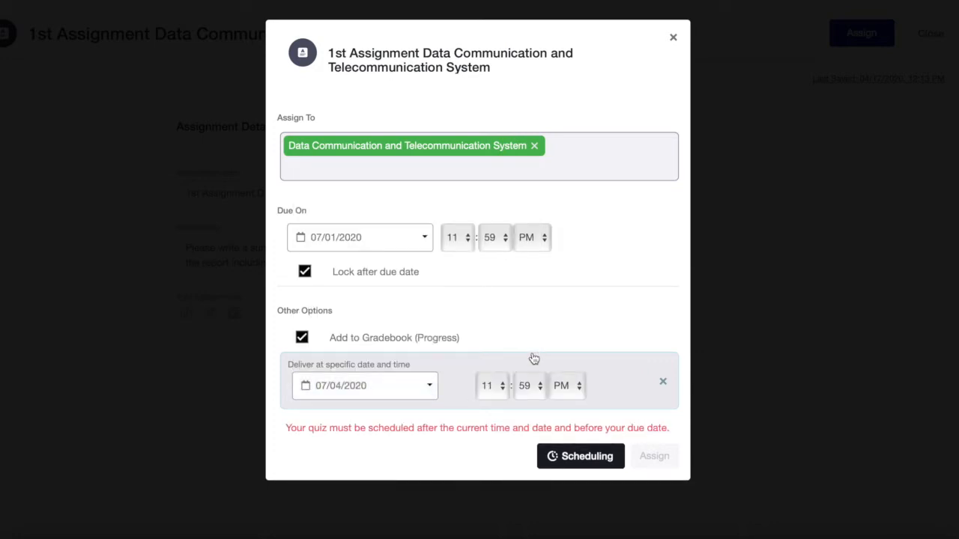
{"action": "left_click", "coordinate": [395, 241]}
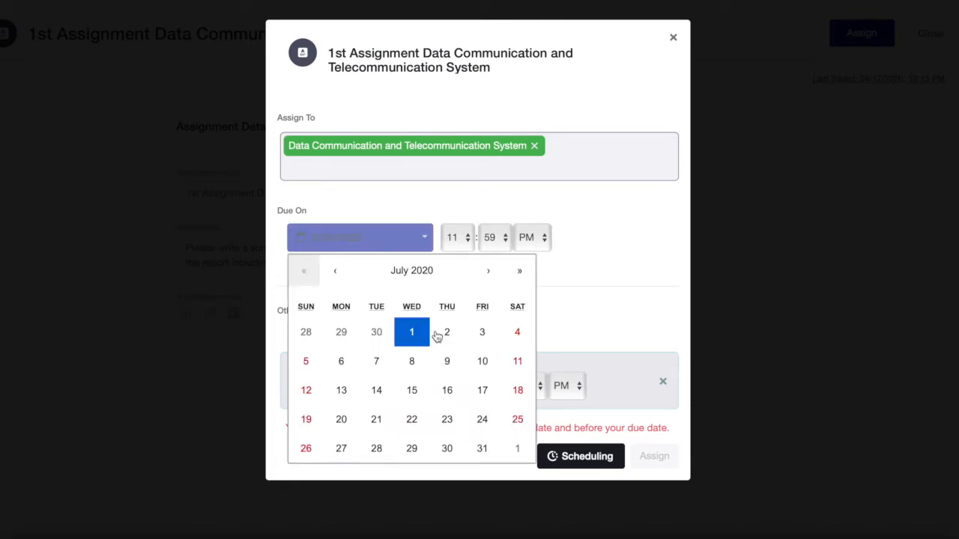
{"action": "left_click", "coordinate": [447, 394]}
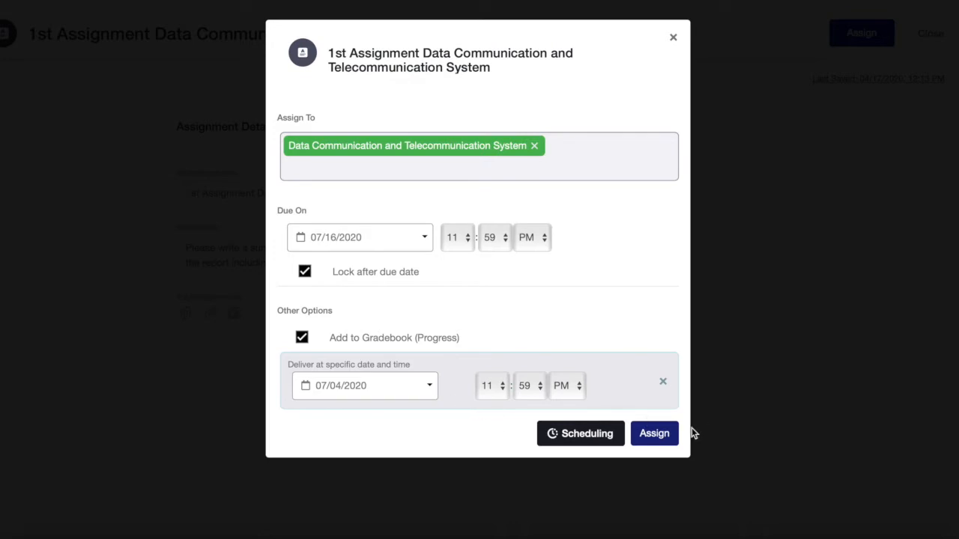
- Remove the scheduled delivery and close the assigning options without assigning the assignment
{"action": "left_click", "coordinate": [662, 384]}
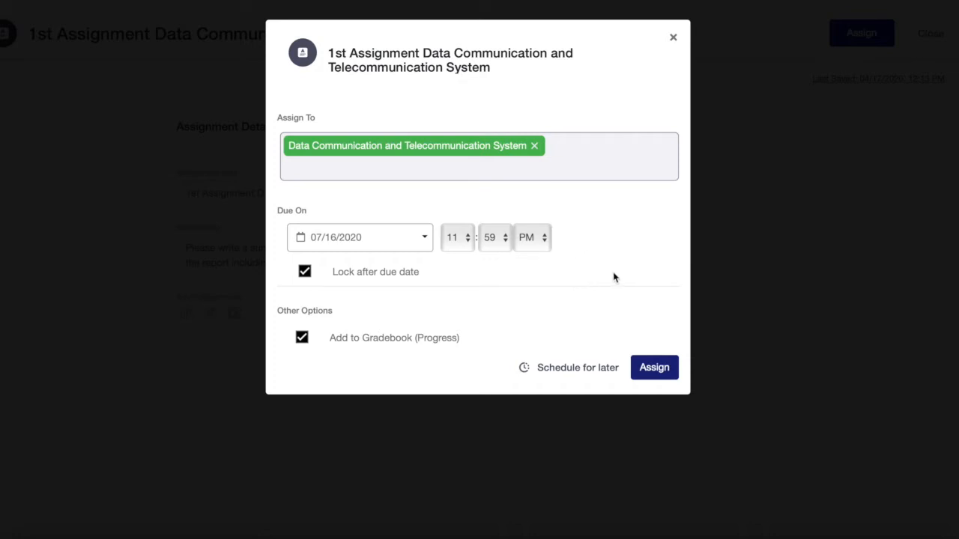
{"action": "left_click", "coordinate": [673, 40]}
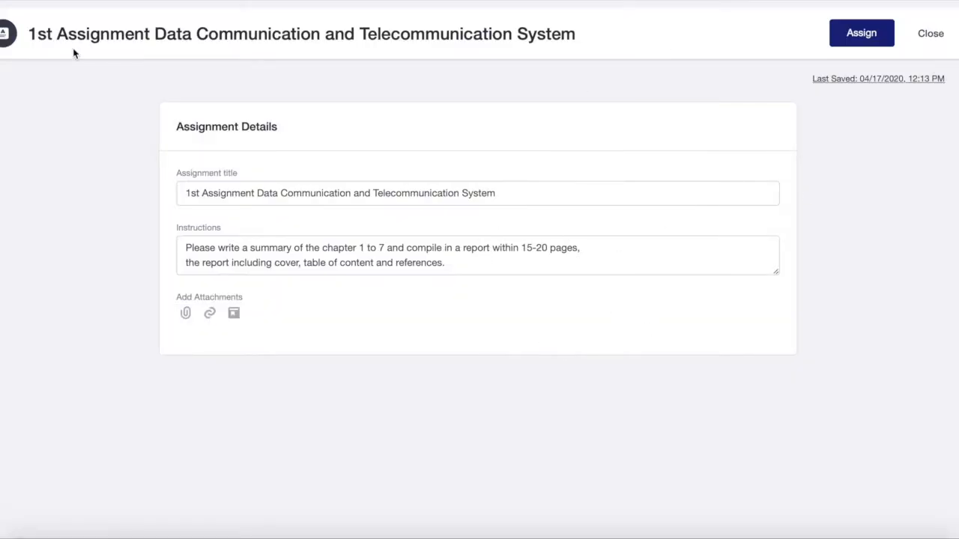
- Return to the class page, create a new quiz for the class, and title it "Quiz-3"
{"action": "left_click", "coordinate": [62, 1]}
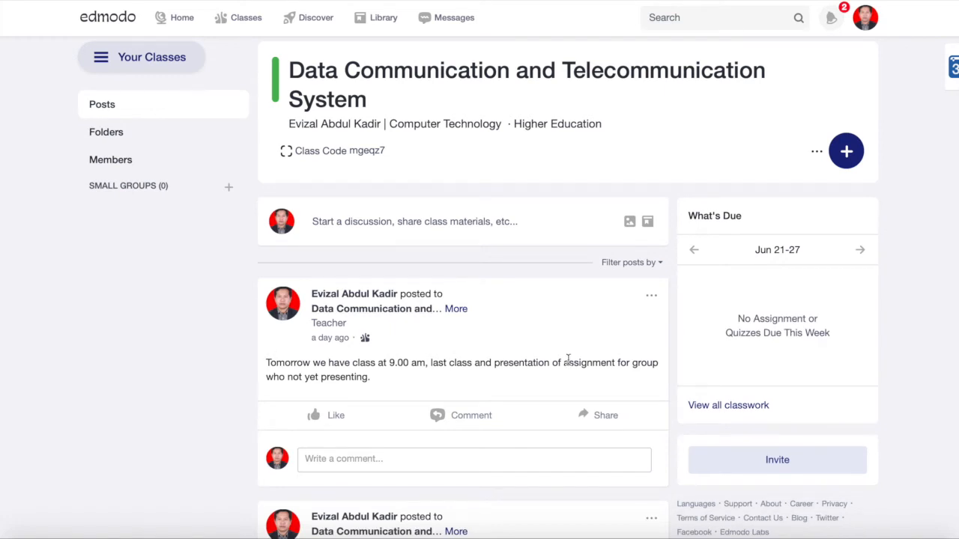
{"action": "left_click", "coordinate": [848, 153]}
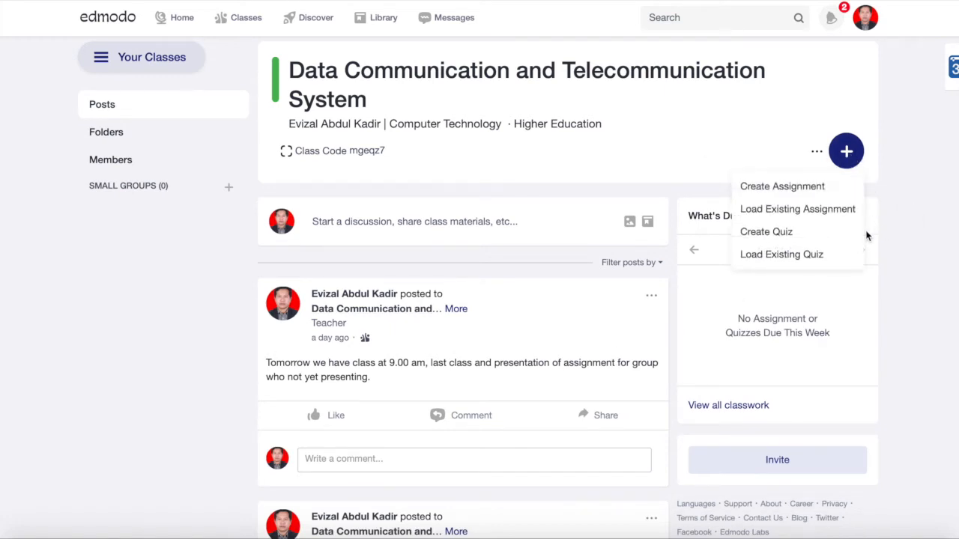
{"action": "left_click", "coordinate": [779, 232]}
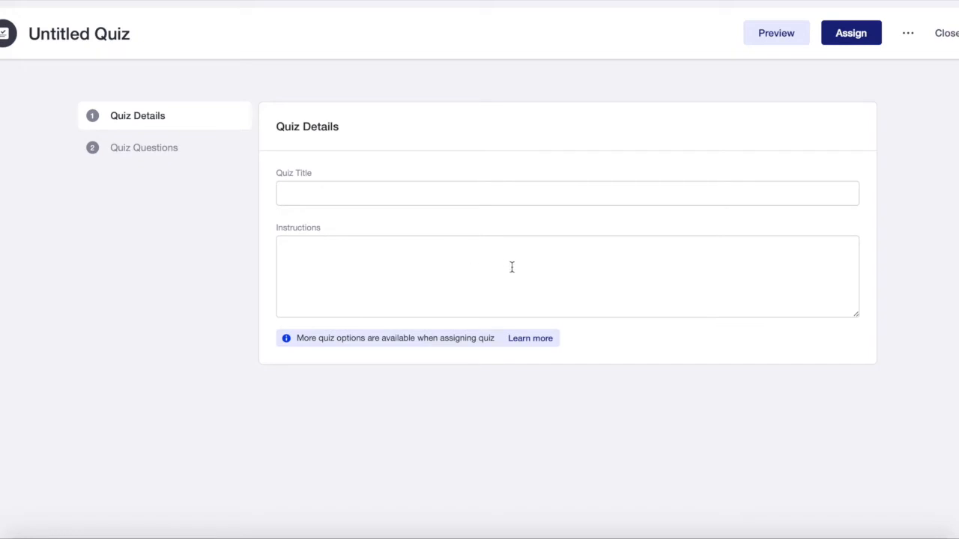
{"action": "left_click", "coordinate": [571, 200]}
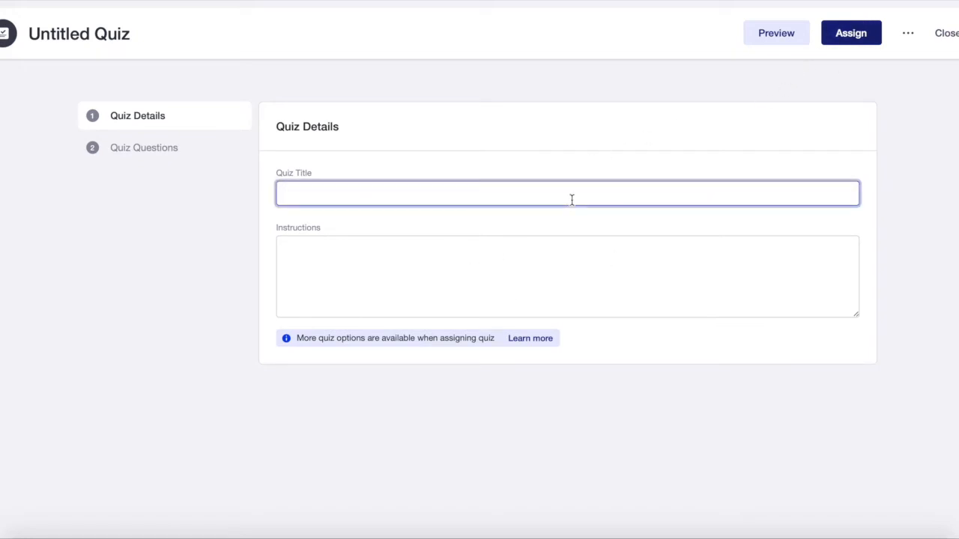
{"action": "type", "text": "Quia"}
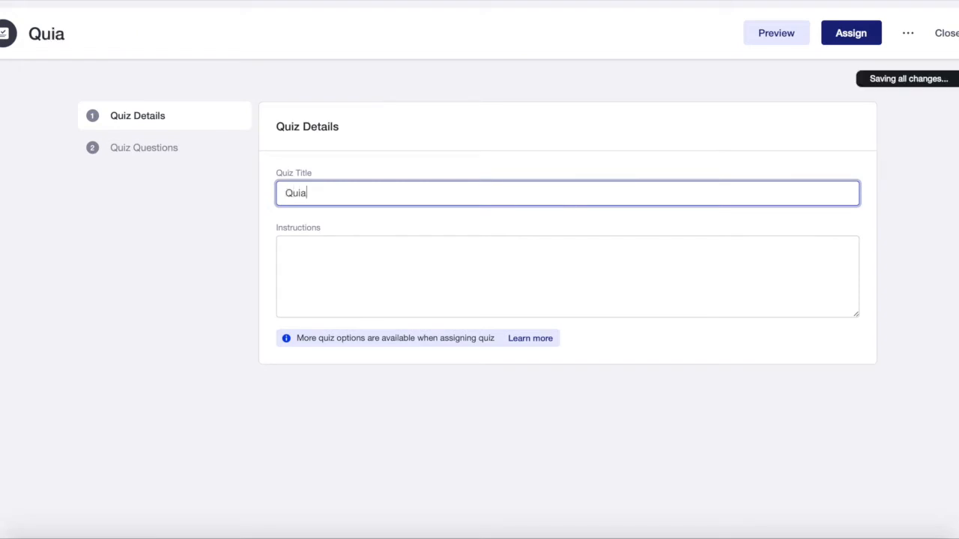
{"action": "key", "text": "BackSpace"}
{"action": "type", "text": "z-3"}
{"action": "left_click", "coordinate": [477, 282]}
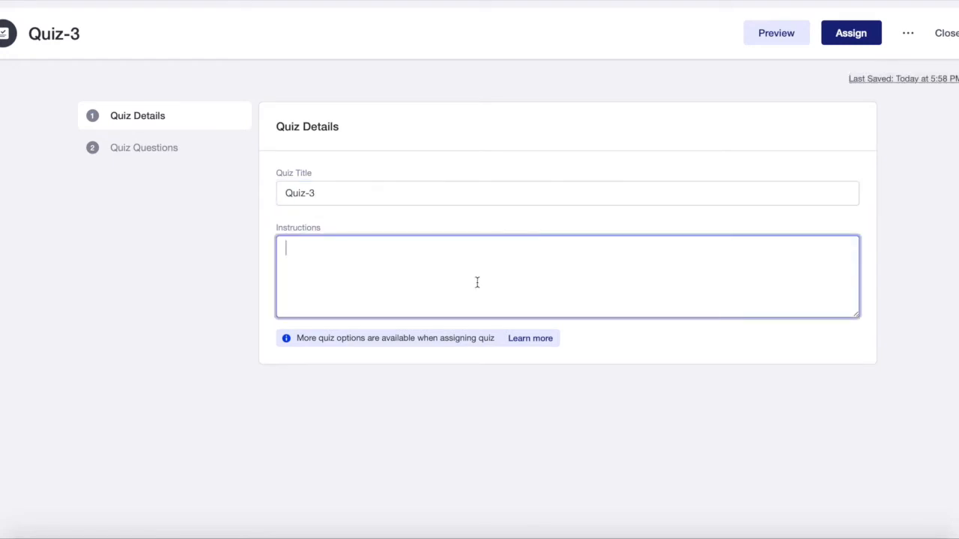
{"action": "type", "text": "Ple"}
{"action": "key", "text": "BackSpace"}
{"action": "type", "text": "¥les"}
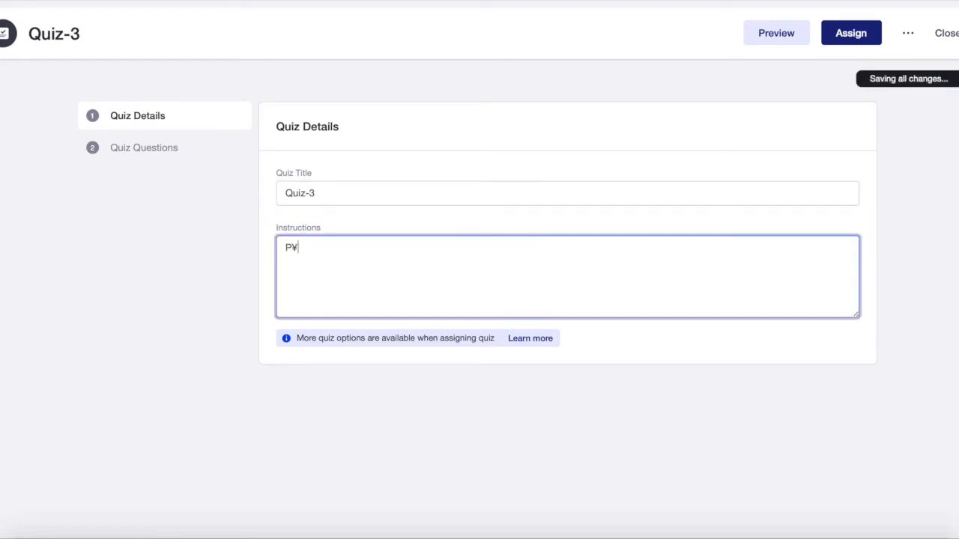
{"action": "key", "text": "BackSpace"}
{"action": "key", "text": "BackSpace"}
{"action": "key", "text": "BackSpace"}
{"action": "key", "text": "BackSpace"}
{"action": "type", "text": "lease answer all"}
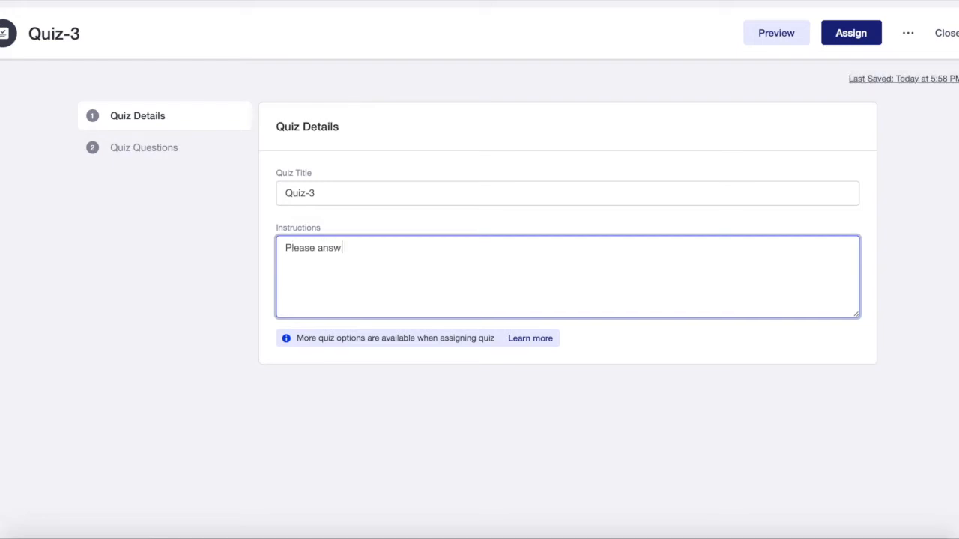
{"action": "key", "text": "BackSpace"}
{"action": "key", "text": "BackSpace"}
{"action": "key", "text": "BackSpace"}
{"action": "key", "text": "BackSpace"}
{"action": "key", "text": "BackSpace"}
{"action": "key", "text": "BackSpace"}
{"action": "key", "text": "BackSpace"}
{"action": "key", "text": "BackSpace"}
{"action": "key", "text": "BackSpace"}
{"action": "key", "text": "BackSpace"}
{"action": "key", "text": "BackSpace"}
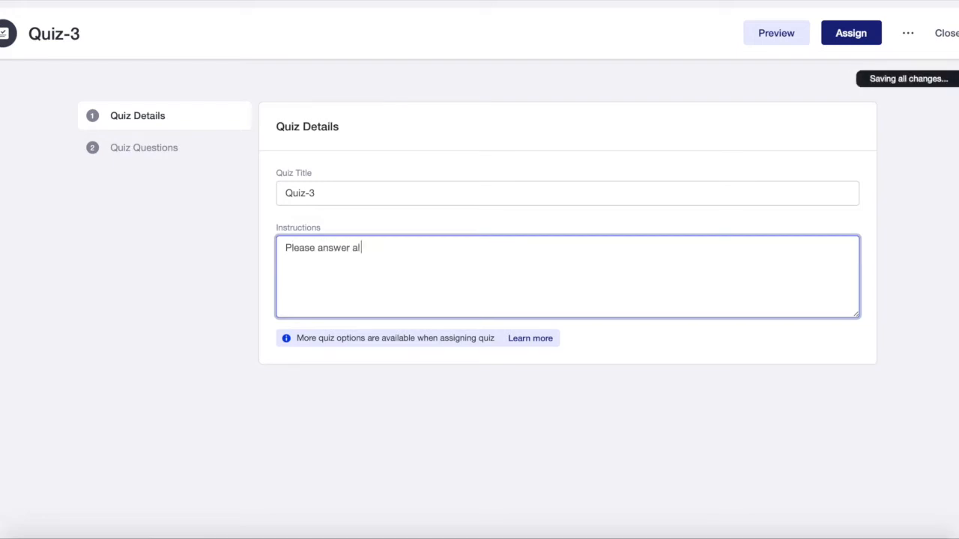
{"action": "key", "text": "BackSpace"}
{"action": "key", "text": "BackSpace"}
{"action": "key", "text": "BackSpace"}
{"action": "key", "text": "BackSpace"}
{"action": "key", "text": "BackSpace"}
{"action": "key", "text": "BackSpace"}
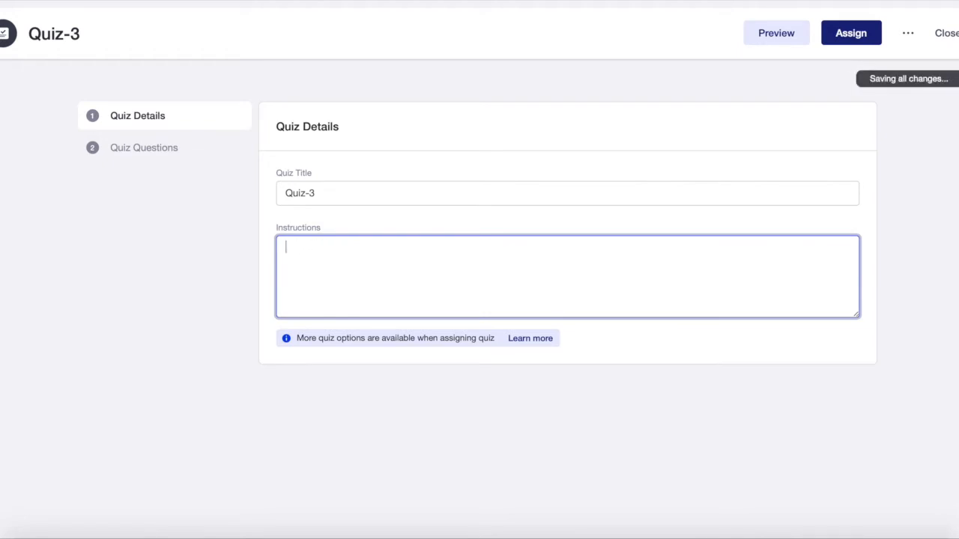
- Write the quiz instructions as "Silakan jawab semua pertanyaan yang ada"
{"action": "type", "text": "Silakan "}
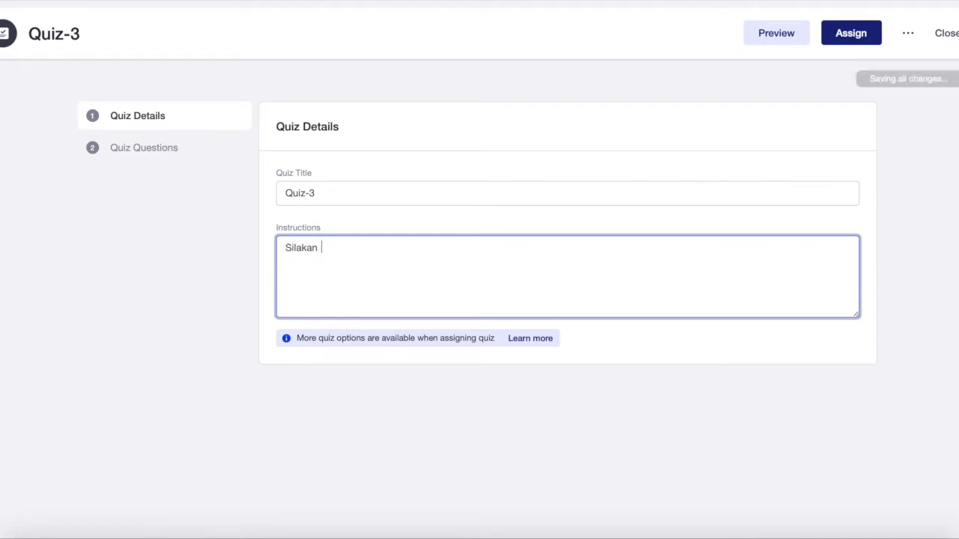
{"action": "type", "text": "jawab semua po"}
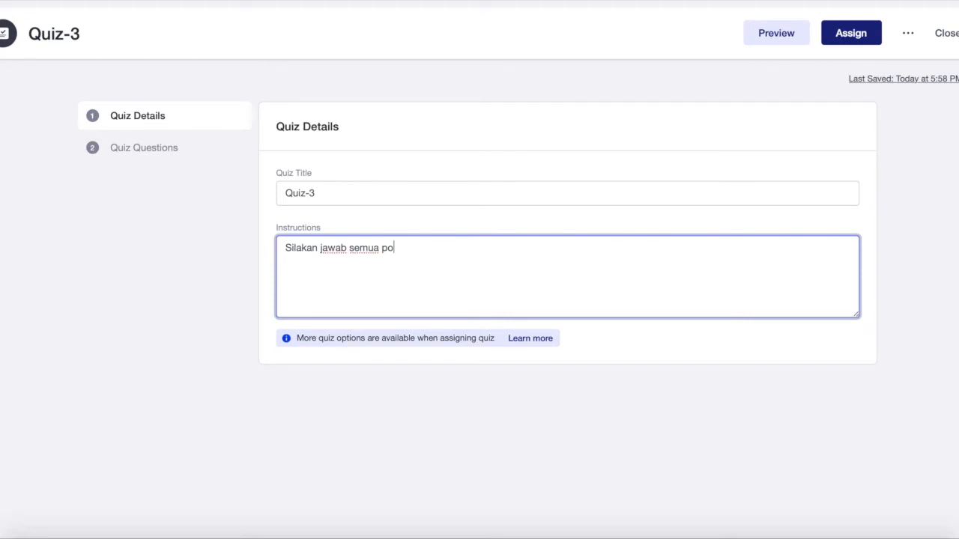
{"action": "type", "text": "ertanyaan"}
{"action": "key", "text": "BackSpace"}
{"action": "key", "text": "BackSpace"}
{"action": "key", "text": "BackSpace"}
{"action": "key", "text": "BackSpace"}
{"action": "key", "text": "BackSpace"}
{"action": "key", "text": "BackSpace"}
{"action": "key", "text": "BackSpace"}
{"action": "key", "text": "BackSpace"}
{"action": "key", "text": "BackSpace"}
{"action": "key", "text": "BackSpace"}
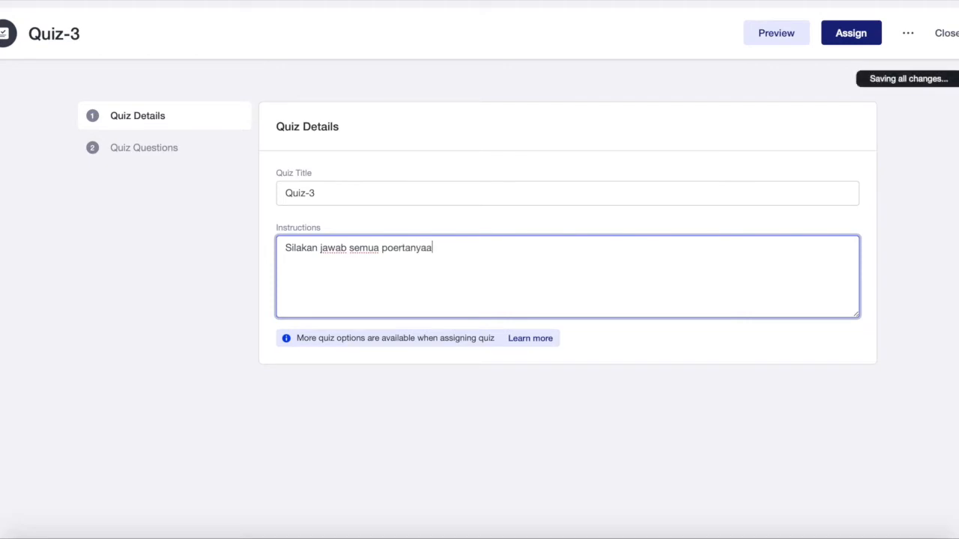
{"action": "type", "text": "ertanyaan yang ada"}
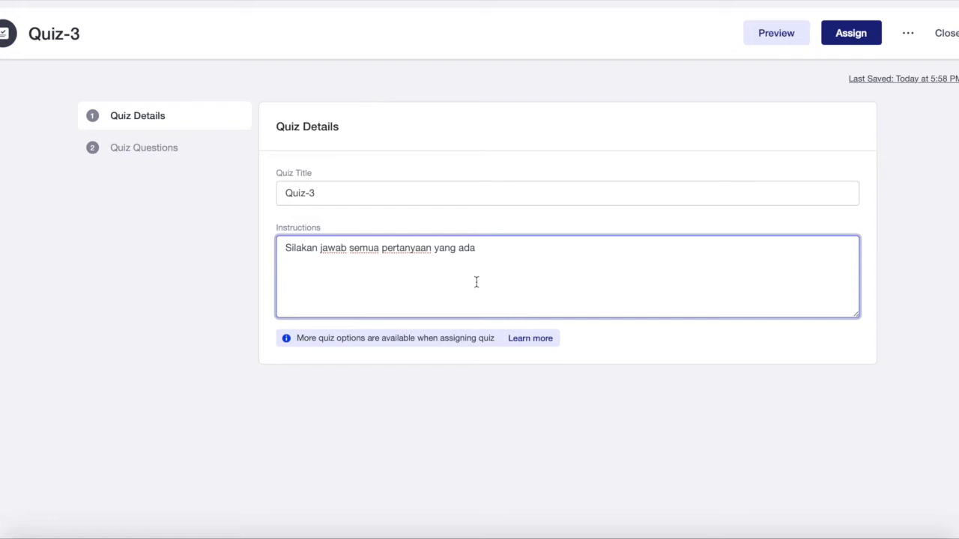
- Add a second line to the quiz instructions reading "1-10 = nilai masing-masing 5 poin"
{"action": "key", "text": "Return"}
{"action": "type", "text": "1-10"}
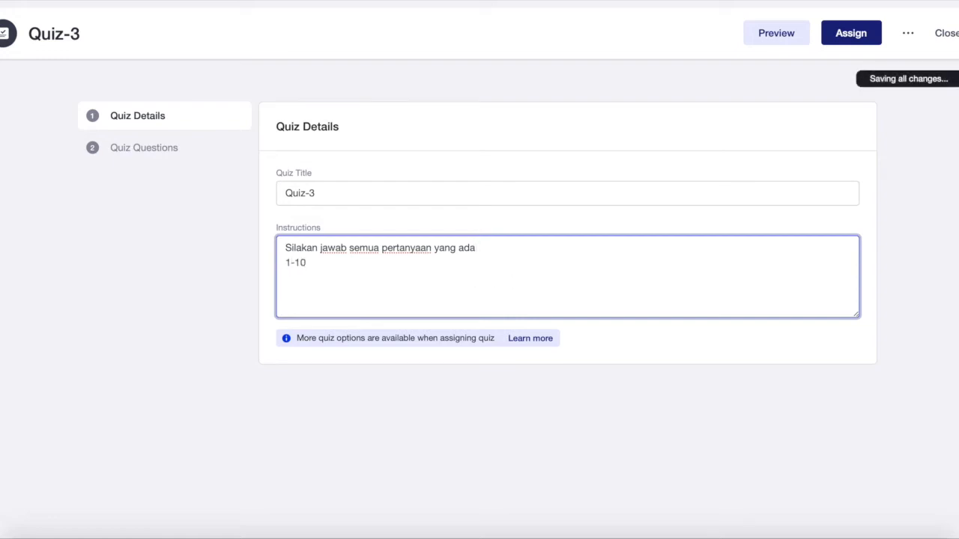
{"action": "type", "text": " = nilai masing-masing 5 poin"}
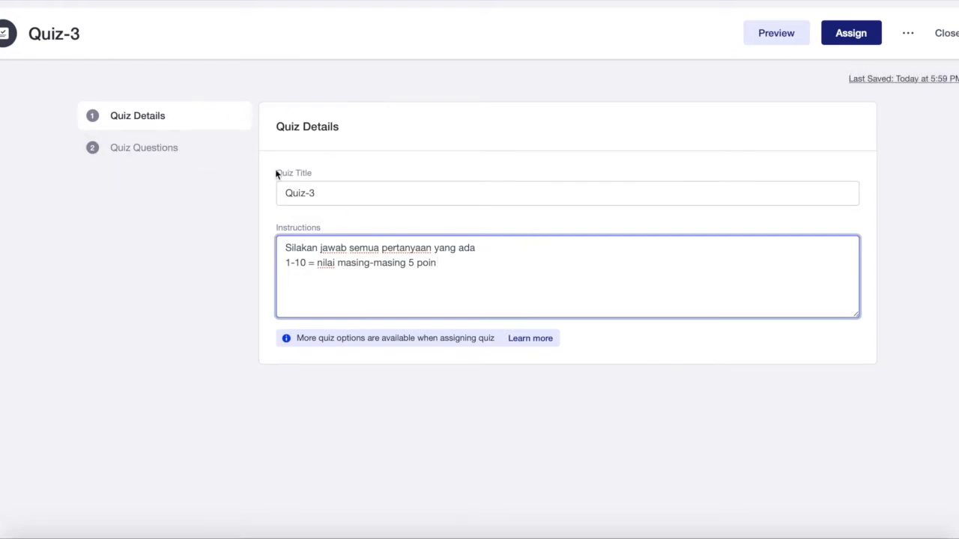
- Open the quiz questions and examine the available question types and the response and grading fields of the first question
{"action": "left_click", "coordinate": [161, 149]}
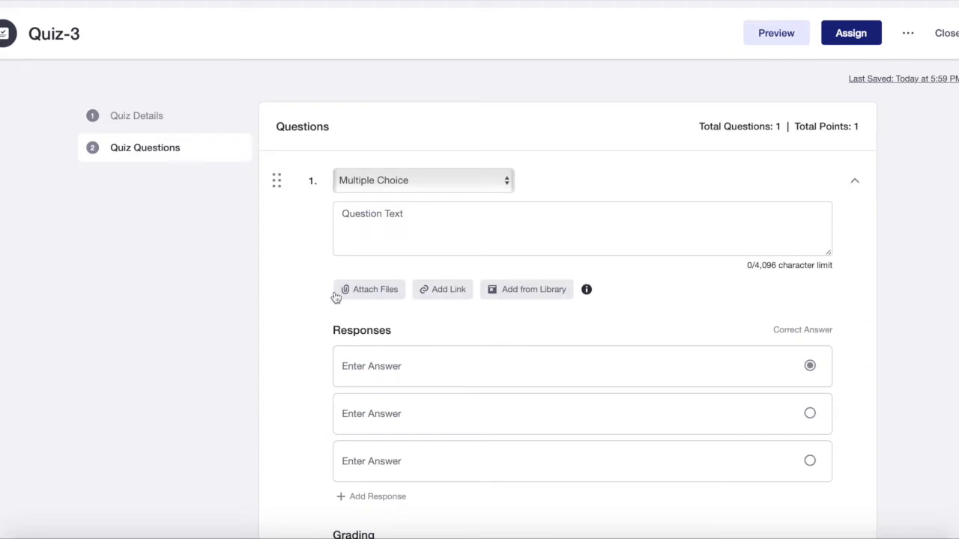
{"action": "scroll", "coordinate": [295, 406], "scroll_direction": "down", "scroll_amount": 2}
{"action": "scroll", "coordinate": [296, 407], "scroll_direction": "up", "scroll_amount": 2}
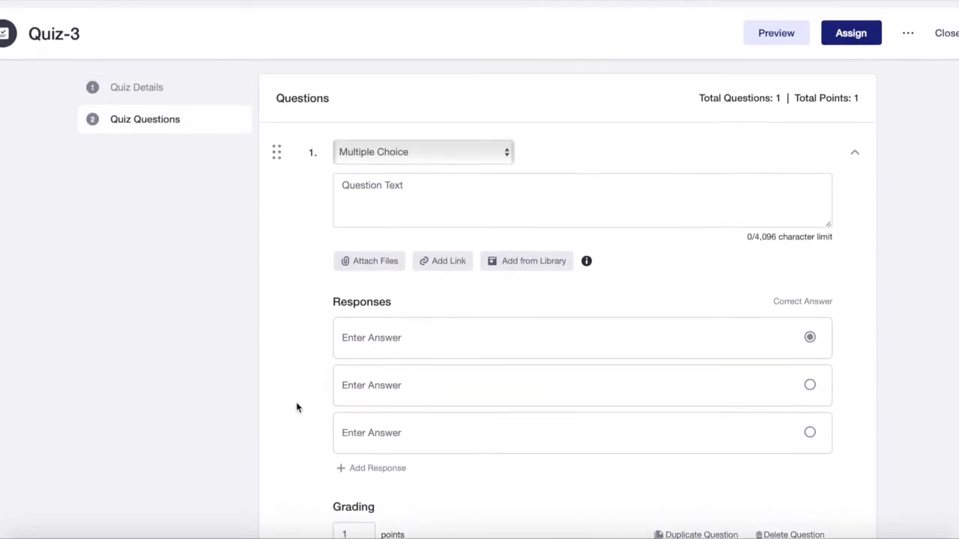
{"action": "scroll", "coordinate": [297, 406], "scroll_direction": "down", "scroll_amount": 1}
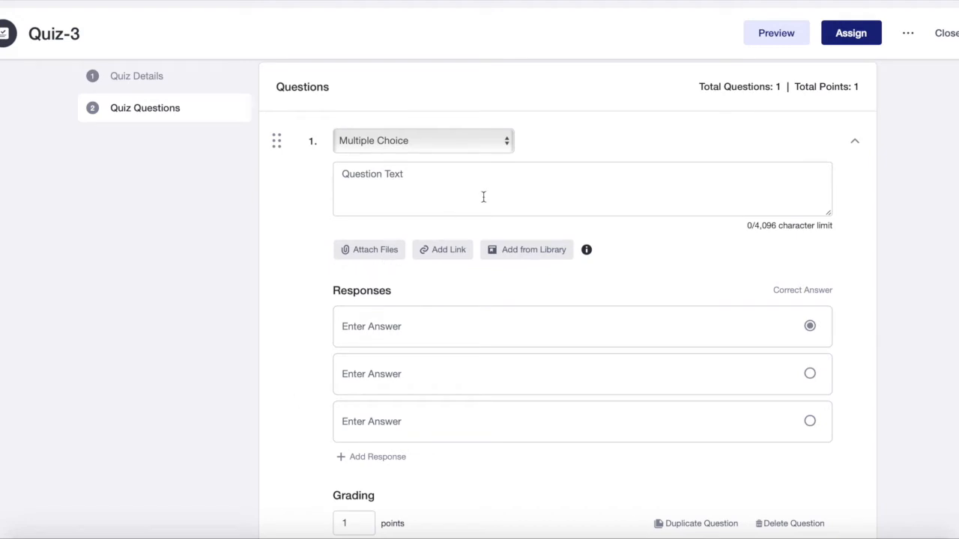
{"action": "left_click", "coordinate": [467, 142]}
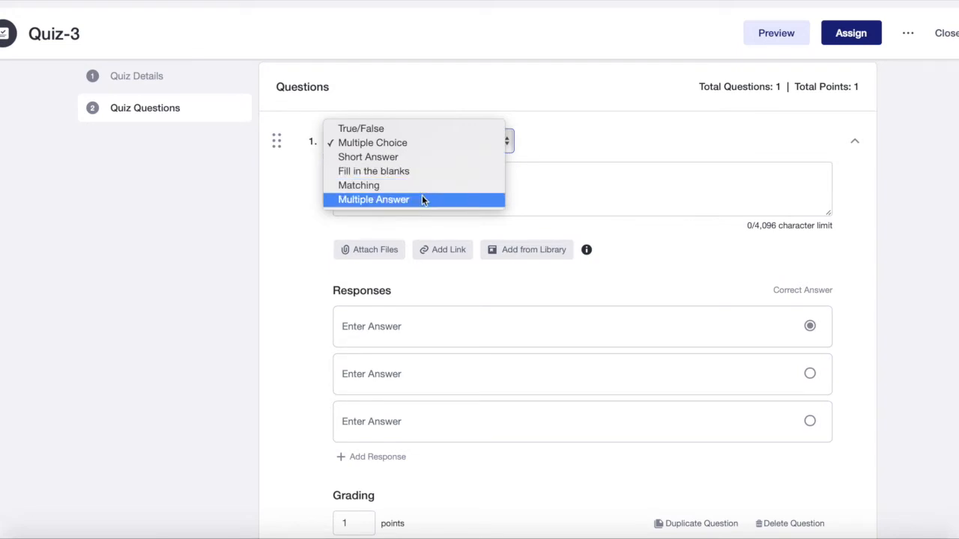
{"action": "left_click", "coordinate": [191, 302]}
{"action": "scroll", "coordinate": [191, 301], "scroll_direction": "down", "scroll_amount": 1}
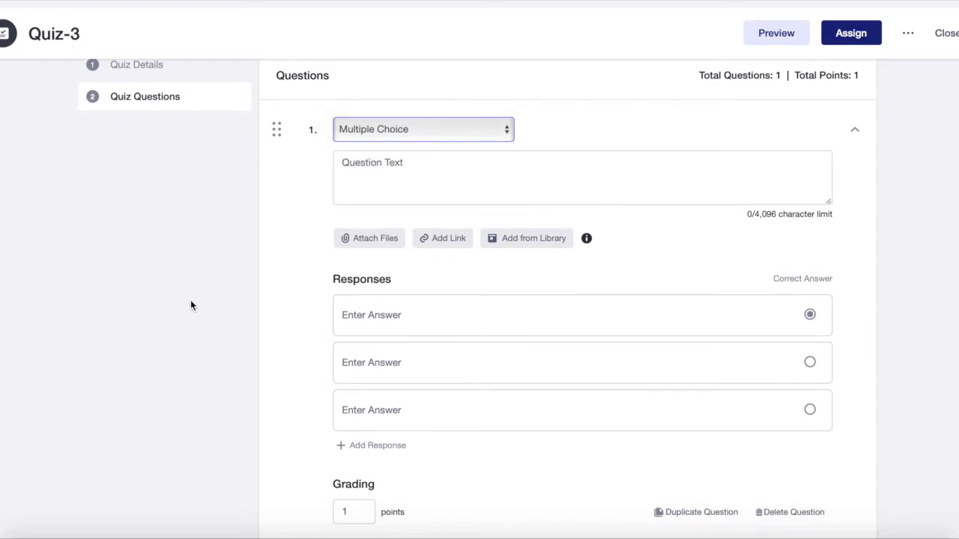
{"action": "scroll", "coordinate": [190, 305], "scroll_direction": "down", "scroll_amount": 2}
{"action": "scroll", "coordinate": [599, 362], "scroll_direction": "up", "scroll_amount": 1}
{"action": "scroll", "coordinate": [599, 361], "scroll_direction": "down", "scroll_amount": 1}
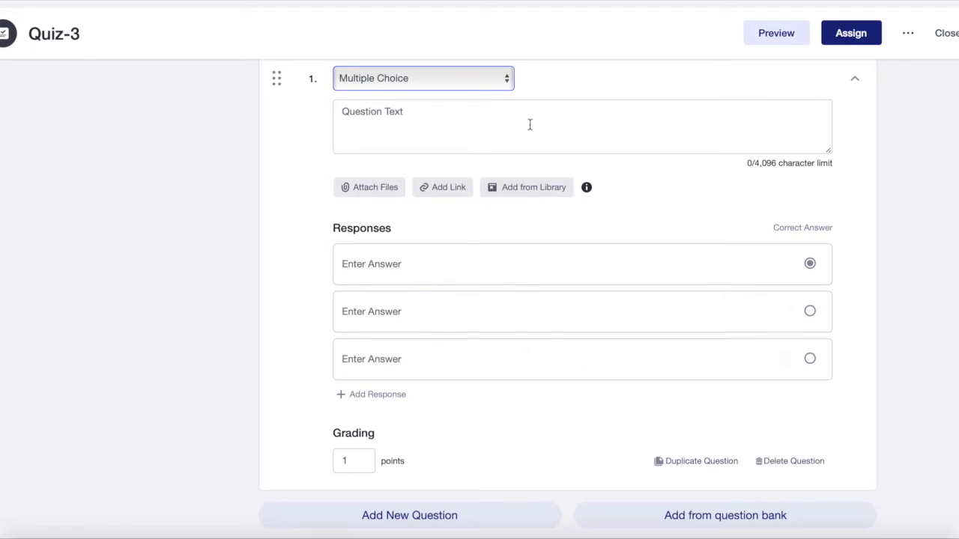
- Write the first question's text as "Apa kepanjangan ATM"
{"action": "left_click", "coordinate": [458, 113]}
{"action": "type", "text": "Apal"}
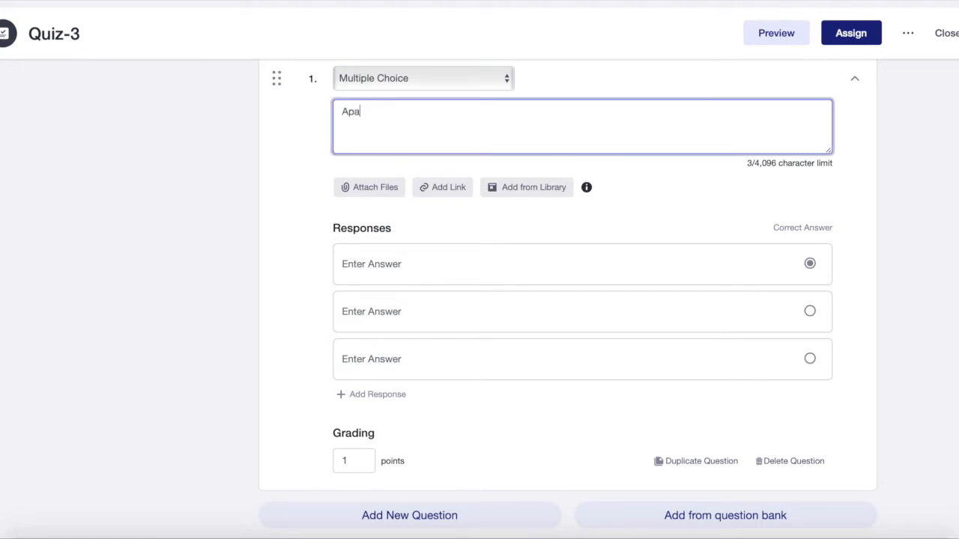
{"action": "key", "text": "BackSpace"}
{"action": "type", "text": "kepa"}
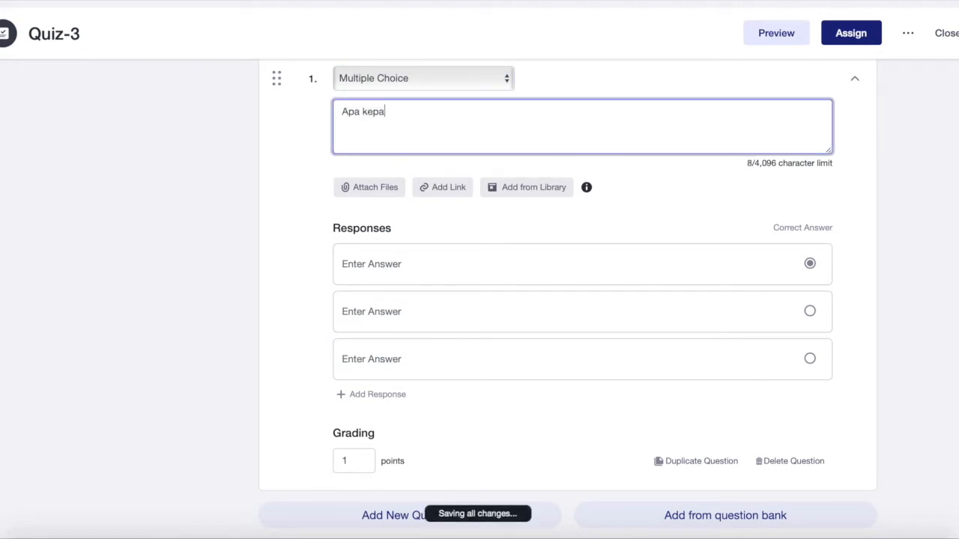
{"action": "type", "text": "njangan PBB"}
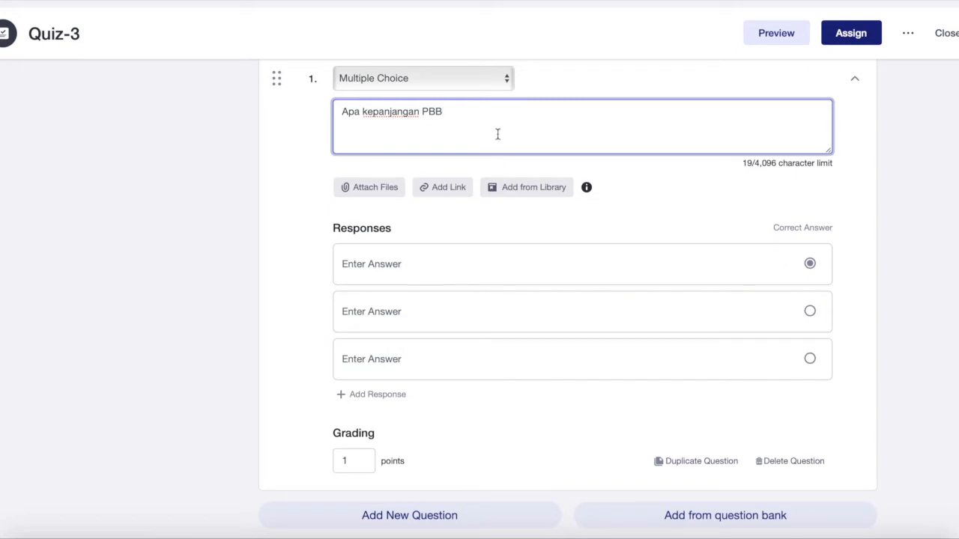
{"action": "key", "text": "BackSpace"}
{"action": "key", "text": "BackSpace"}
{"action": "key", "text": "BackSpace"}
{"action": "type", "text": "ATM"}
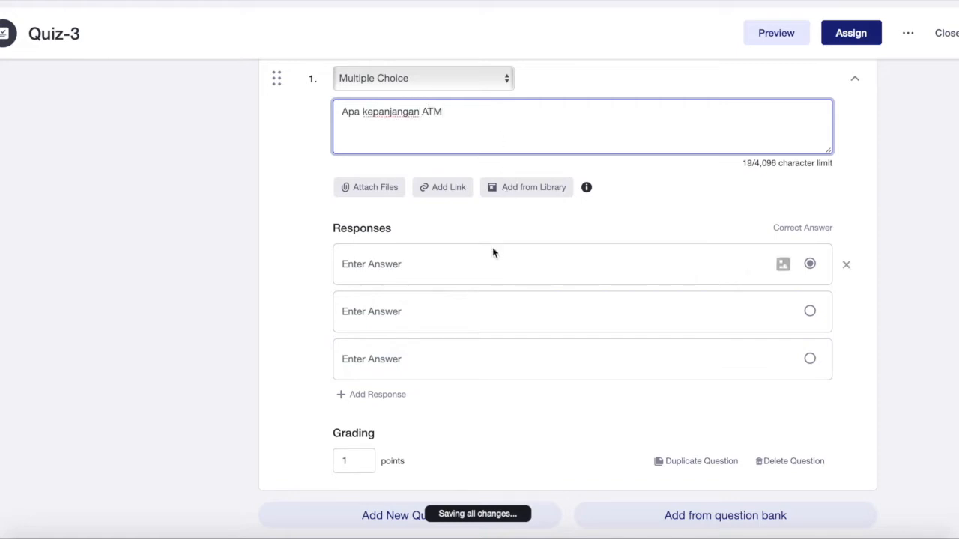
- Enter "Anjungan tunai mandir" as the first response and "Aplikasi tunai mandiri" as the second response of the question
{"action": "left_click", "coordinate": [469, 264]}
{"action": "type", "text": "Anjungan tunai "}
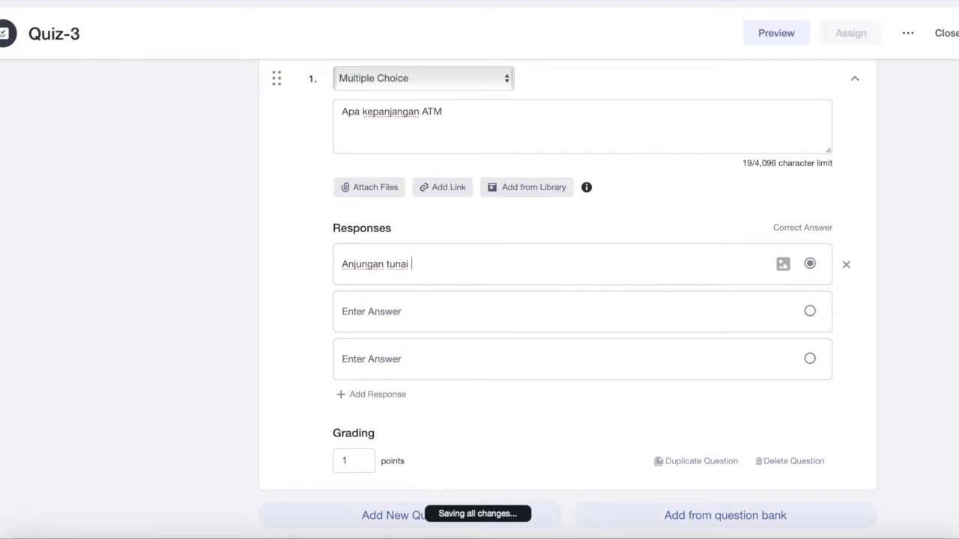
{"action": "type", "text": "mandir"}
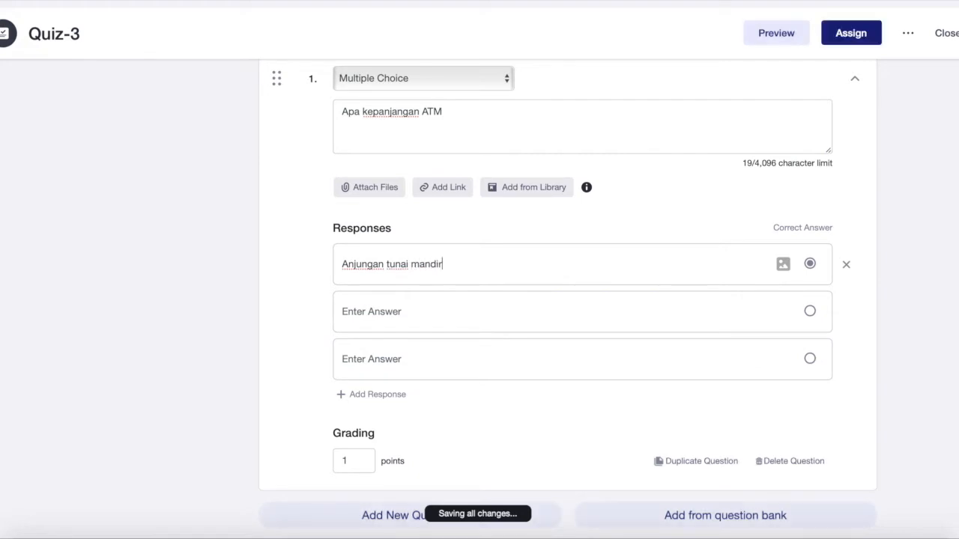
{"action": "left_click", "coordinate": [432, 309]}
{"action": "type", "text": "Aplikasi tunai mandiri"}
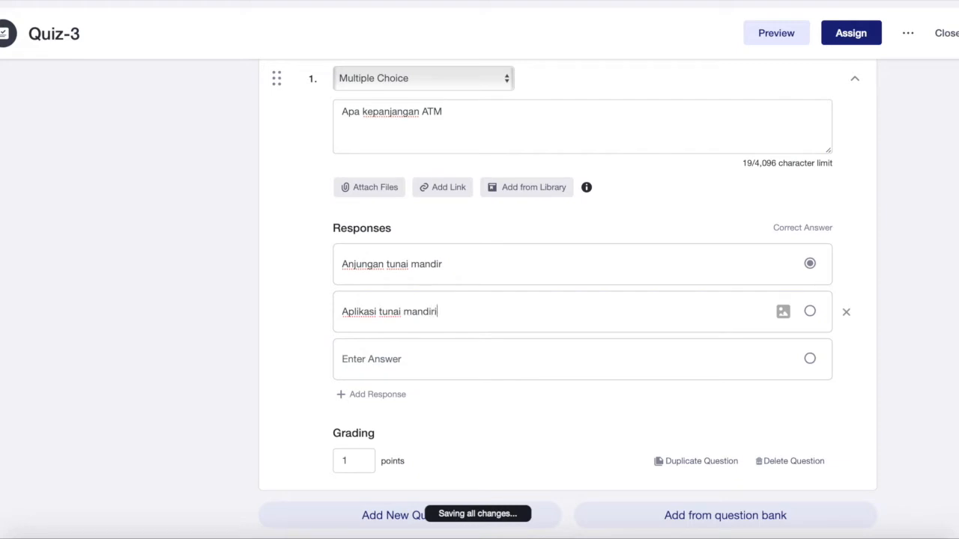
- Enter "Alat mesin mandiri" as the third response of the first question
{"action": "left_click", "coordinate": [413, 360]}
{"action": "type", "text": "ATM Mandiri"}
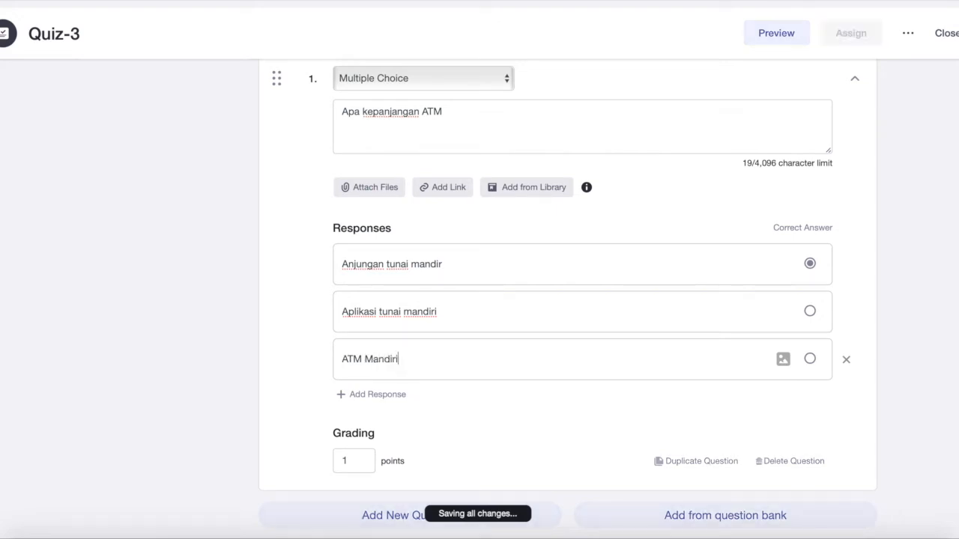
{"action": "key", "text": "BackSpace"}
{"action": "key", "text": "BackSpace"}
{"action": "key", "text": "BackSpace"}
{"action": "key", "text": "BackSpace"}
{"action": "key", "text": "BackSpace"}
{"action": "key", "text": "BackSpace"}
{"action": "type", "text": "Alat"}
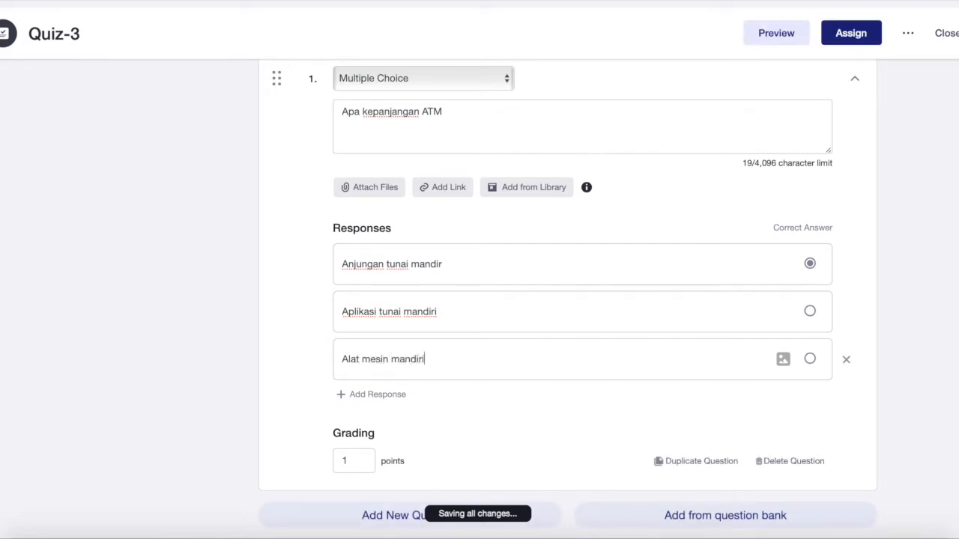
- Set the first question's grading to 5 points and correct its first response to "Anjungan tunai mandiri"
{"action": "left_click", "coordinate": [362, 460]}
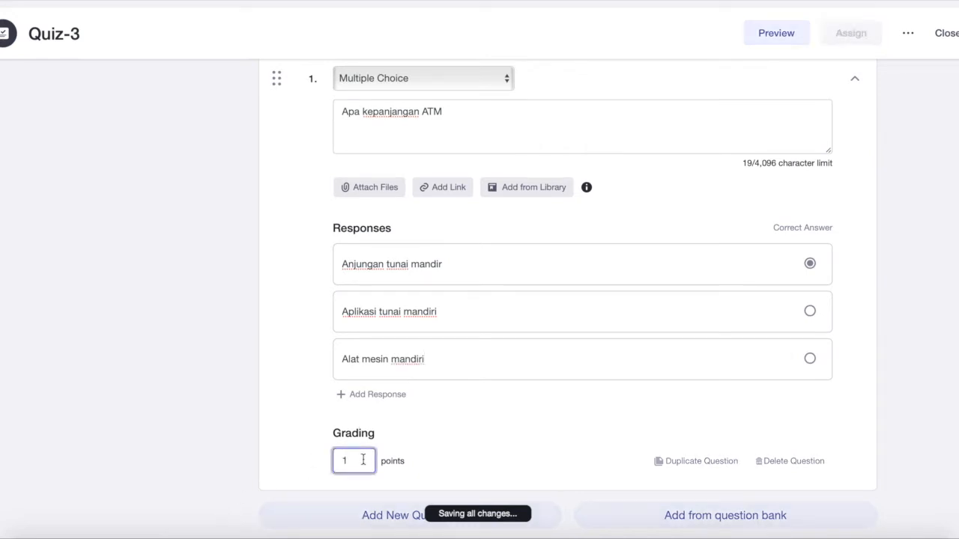
{"action": "type", "text": "5"}
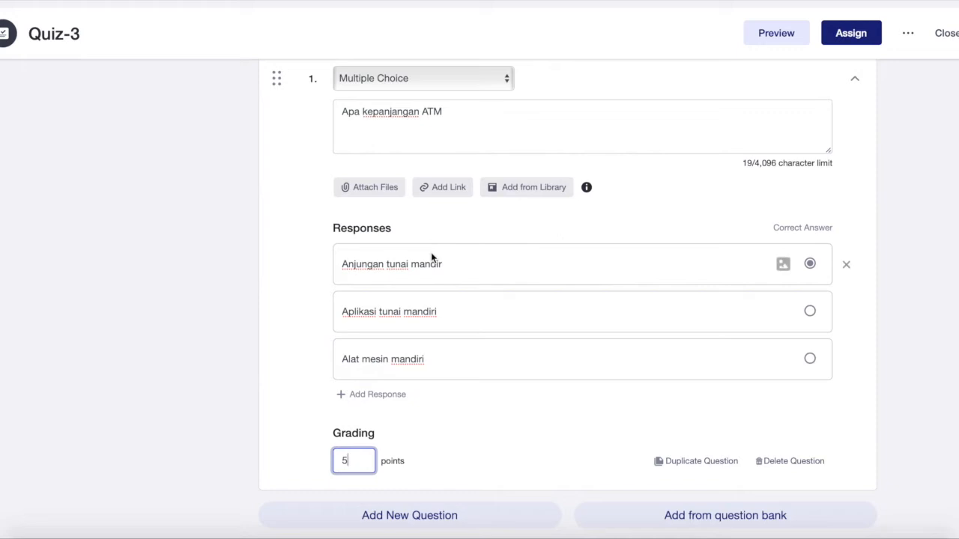
{"action": "left_click", "coordinate": [478, 262]}
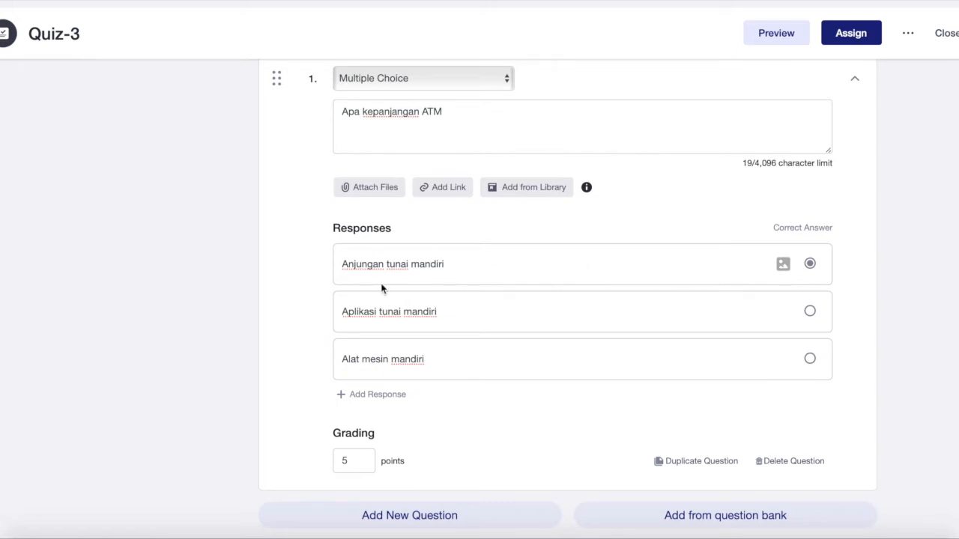
- Try the second and third responses as the correct answer, and mark "Anjungan tunai mandiri" as correct again
{"action": "left_click", "coordinate": [810, 312]}
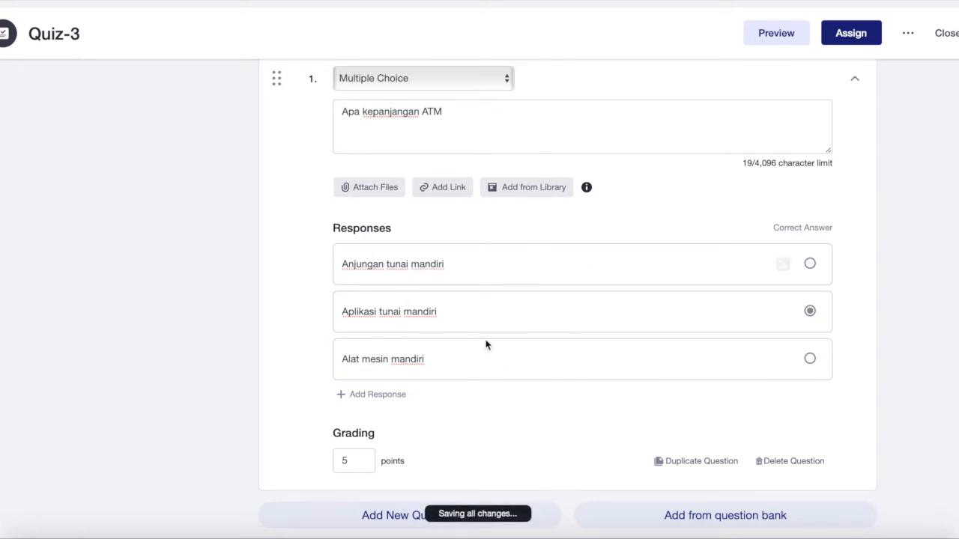
{"action": "left_click", "coordinate": [808, 359]}
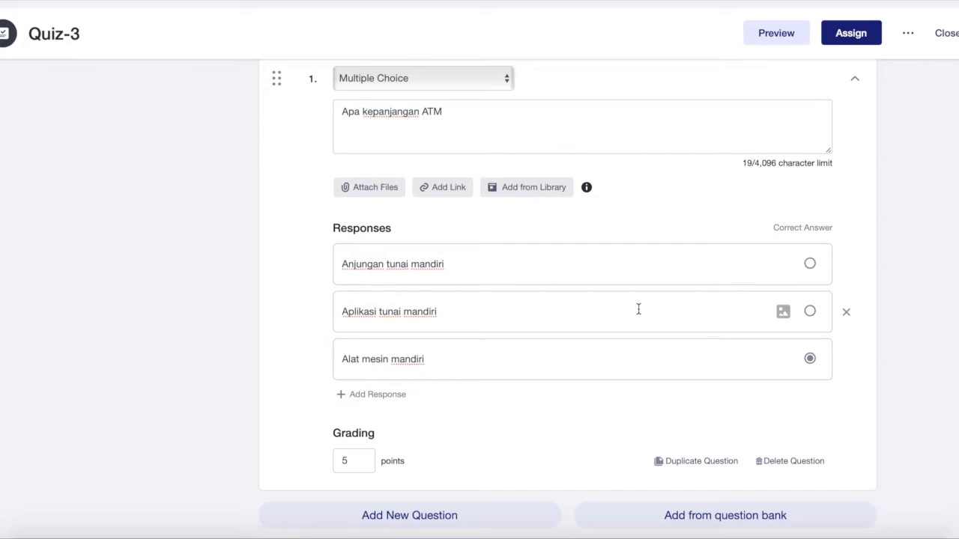
{"action": "scroll", "coordinate": [649, 248], "scroll_direction": "up", "scroll_amount": 1}
{"action": "scroll", "coordinate": [649, 249], "scroll_direction": "down", "scroll_amount": 1}
{"action": "left_click", "coordinate": [809, 265]}
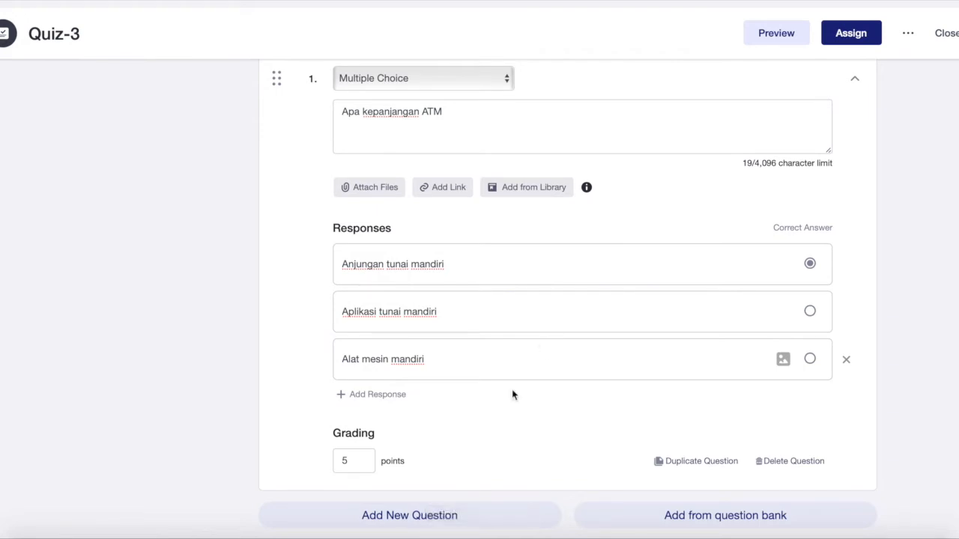
- Add a second question to the quiz
{"action": "left_click", "coordinate": [407, 504]}
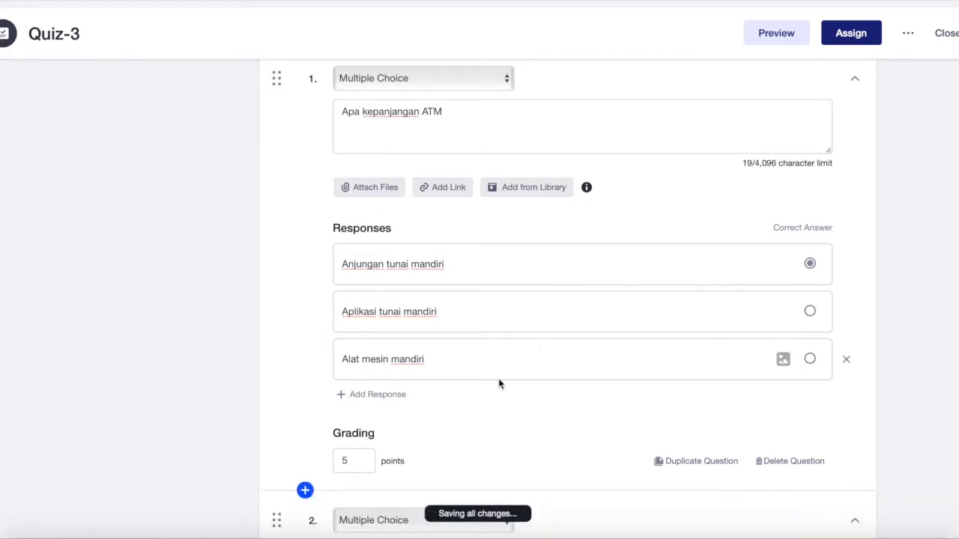
{"action": "scroll", "coordinate": [530, 205], "scroll_direction": "up", "scroll_amount": 5}
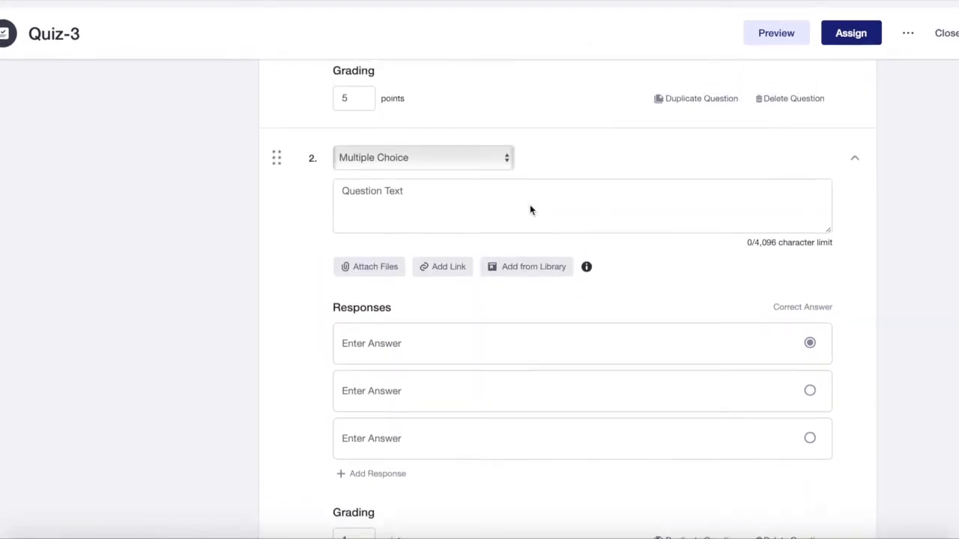
{"action": "scroll", "coordinate": [530, 205], "scroll_direction": "up", "scroll_amount": 3}
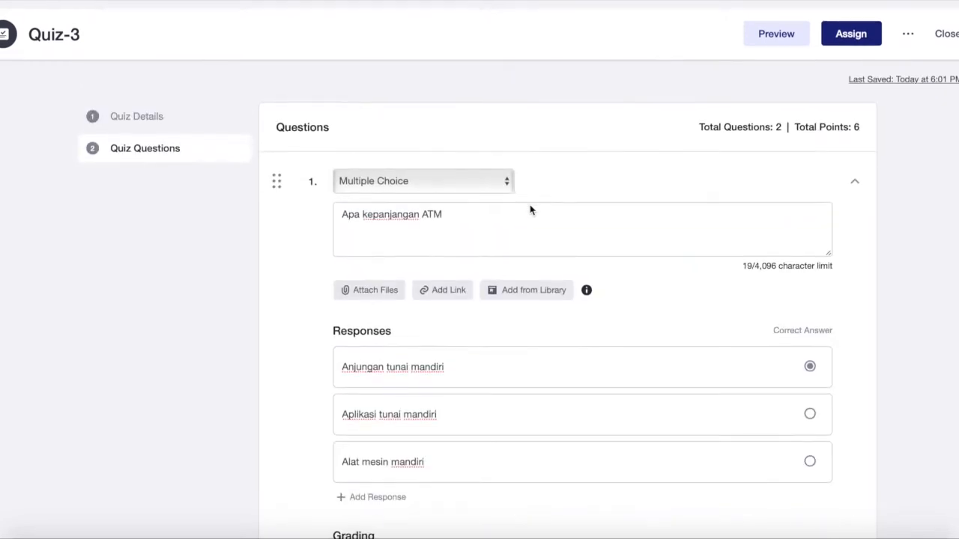
- Try changing the first question's type to Short Answer, and set it back to Multiple Choice
{"action": "left_click", "coordinate": [487, 177]}
{"action": "left_click", "coordinate": [456, 198]}
{"action": "scroll", "coordinate": [453, 203], "scroll_direction": "down", "scroll_amount": 5}
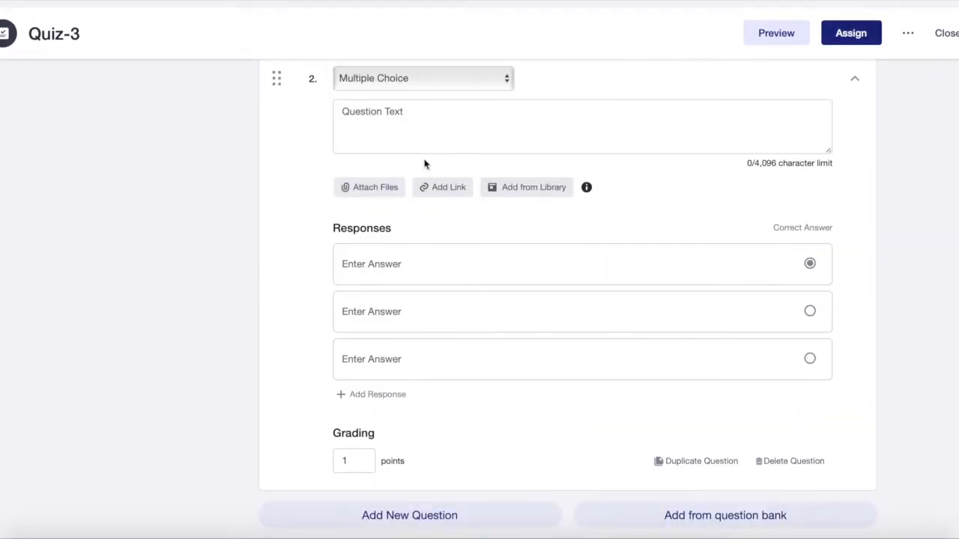
{"action": "scroll", "coordinate": [506, 266], "scroll_direction": "up", "scroll_amount": 5}
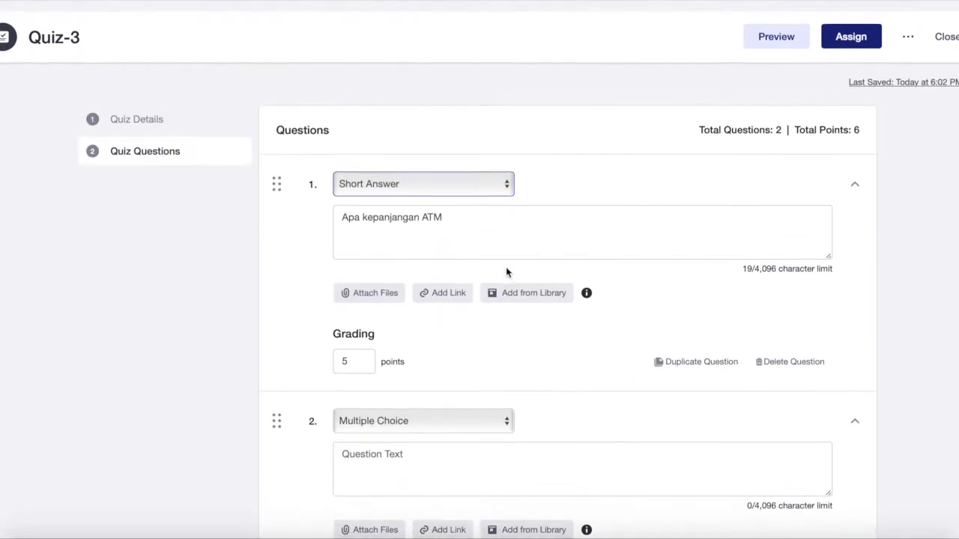
{"action": "left_click", "coordinate": [479, 182]}
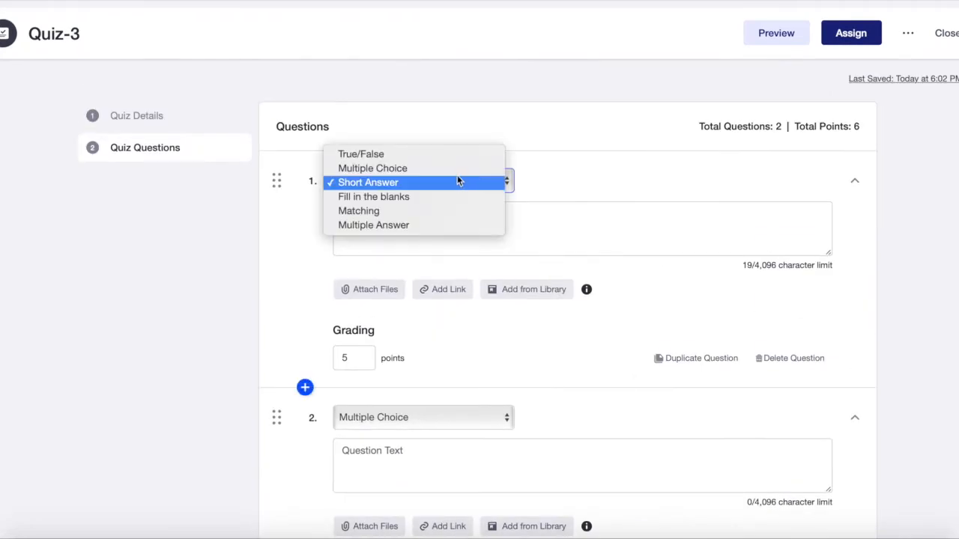
{"action": "left_click", "coordinate": [454, 168]}
- Set the second question's type to Short Answer
{"action": "scroll", "coordinate": [455, 217], "scroll_direction": "down", "scroll_amount": 7}
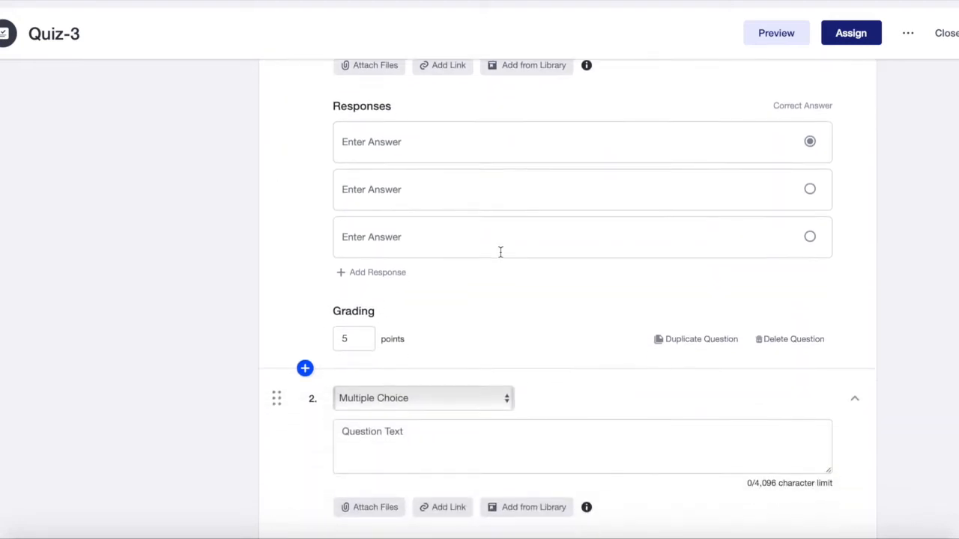
{"action": "left_click", "coordinate": [456, 84]}
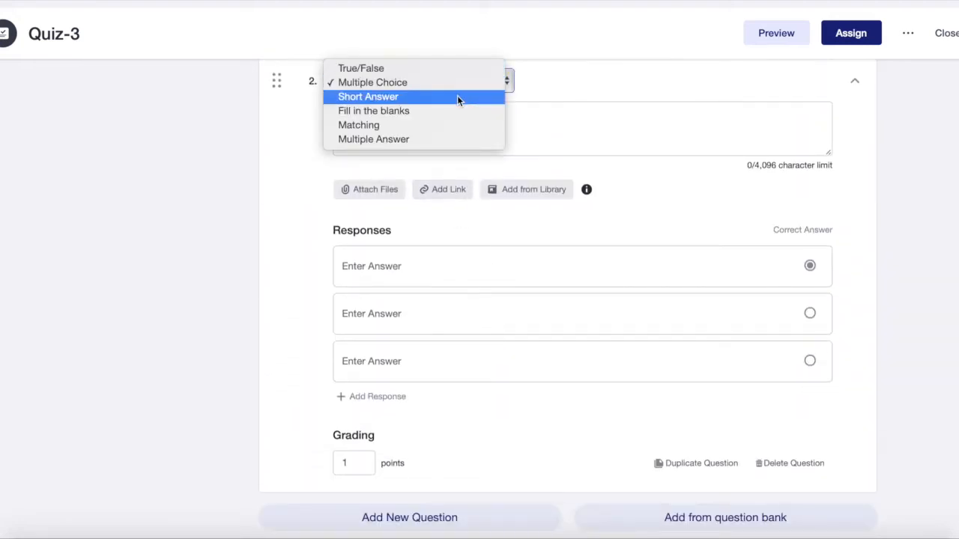
{"action": "left_click", "coordinate": [457, 95]}
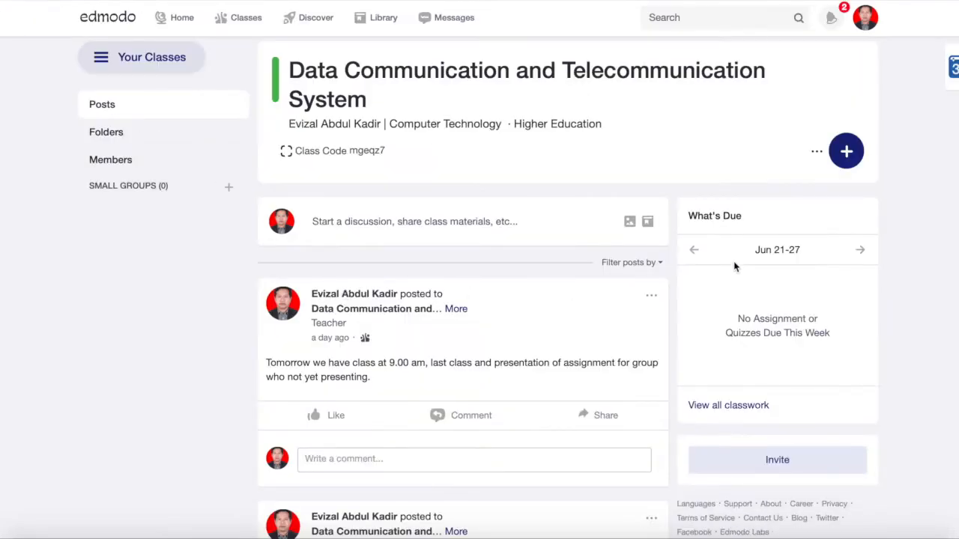
- From the class page, load the existing quiz "Copy of Quiz-1"
{"action": "left_click", "coordinate": [846, 154]}
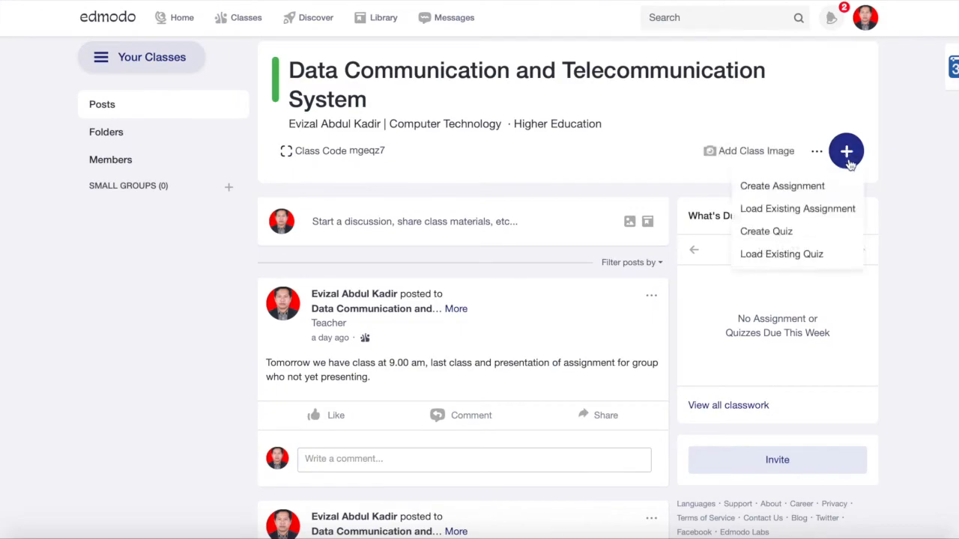
{"action": "left_click", "coordinate": [790, 255]}
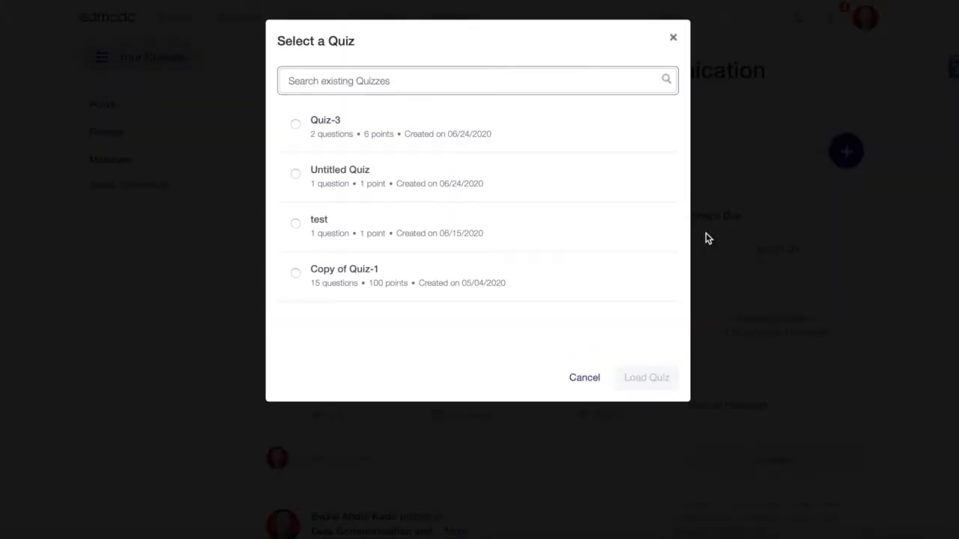
{"action": "double_click", "coordinate": [363, 272]}
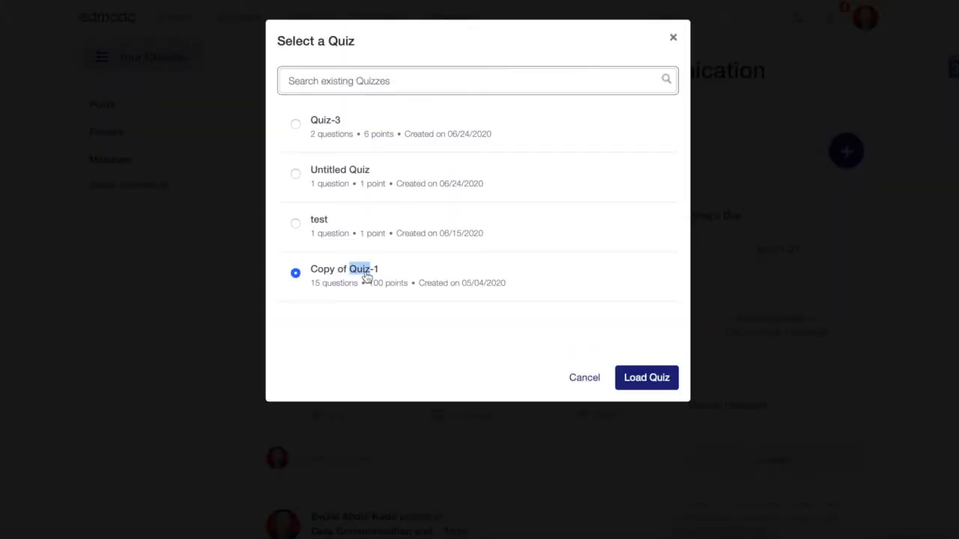
{"action": "left_click", "coordinate": [647, 381]}
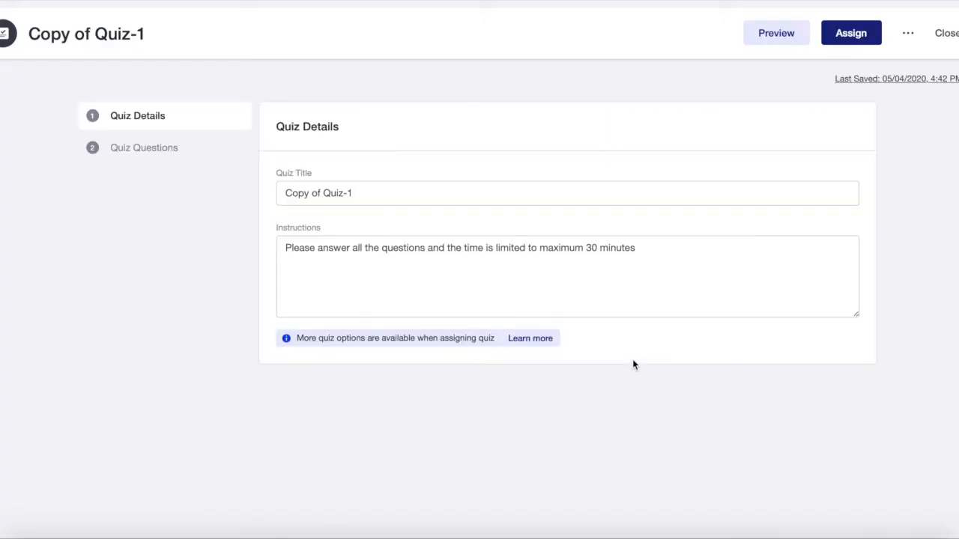
- Open the loaded quiz's questions and examine the text, responses, correct answers and grading of the first two questions
{"action": "left_click", "coordinate": [125, 154]}
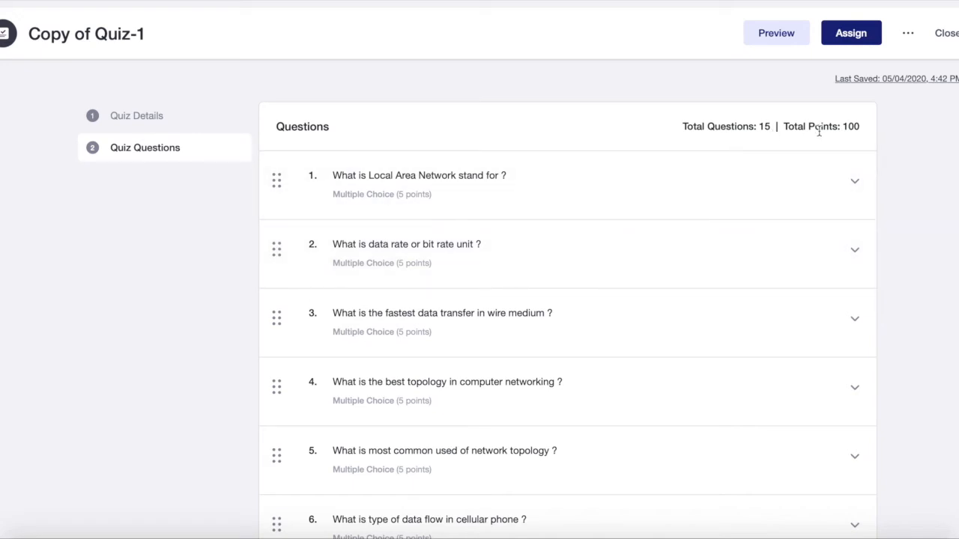
{"action": "left_click", "coordinate": [855, 182]}
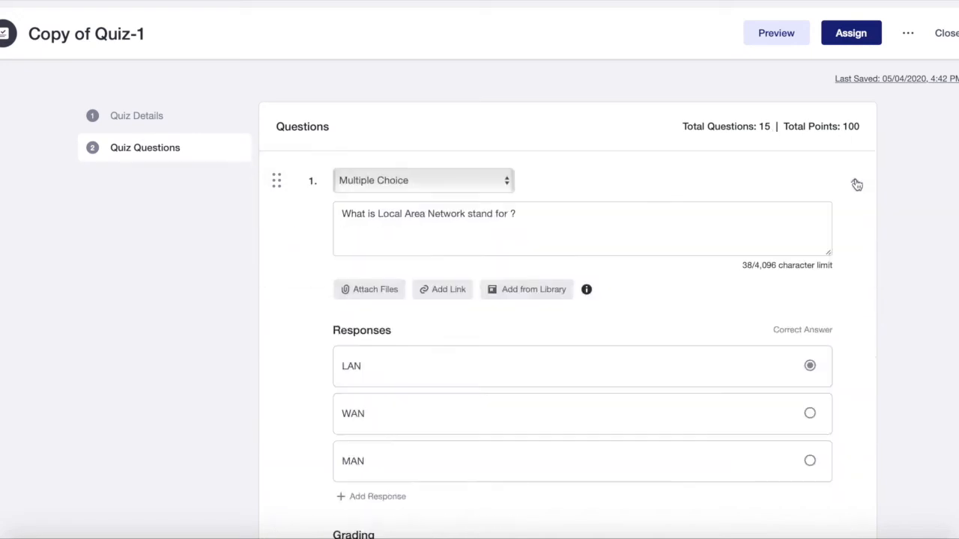
{"action": "scroll", "coordinate": [744, 284], "scroll_direction": "down", "scroll_amount": 3}
{"action": "scroll", "coordinate": [745, 284], "scroll_direction": "up", "scroll_amount": 1}
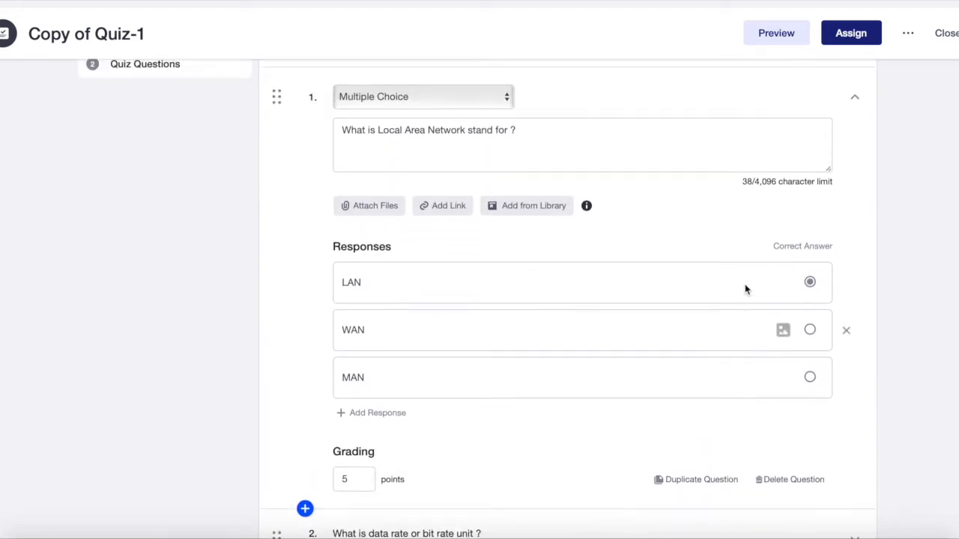
{"action": "scroll", "coordinate": [652, 178], "scroll_direction": "up", "scroll_amount": 2}
{"action": "scroll", "coordinate": [655, 162], "scroll_direction": "down", "scroll_amount": 1}
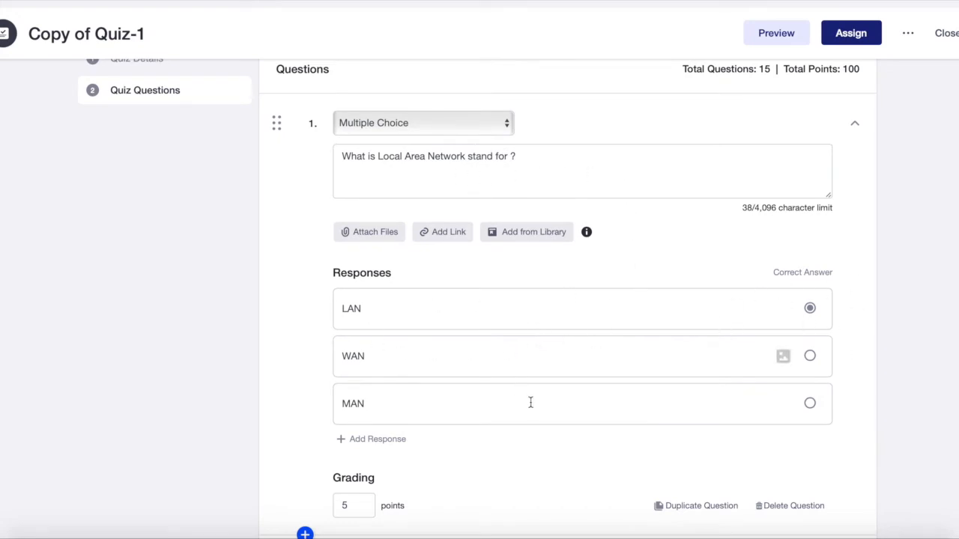
{"action": "scroll", "coordinate": [531, 401], "scroll_direction": "down", "scroll_amount": 2}
{"action": "mouse_move", "coordinate": [382, 378]}
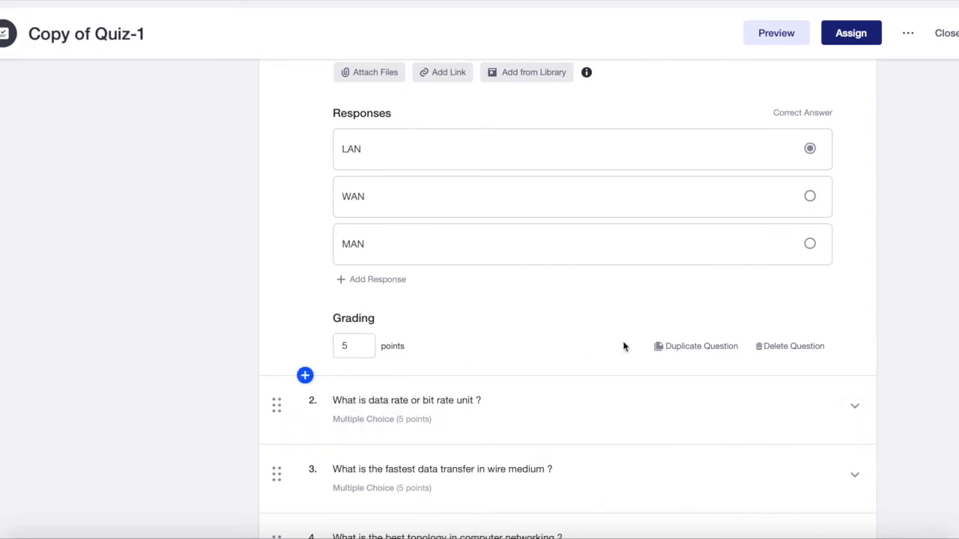
{"action": "scroll", "coordinate": [624, 346], "scroll_direction": "down", "scroll_amount": 3}
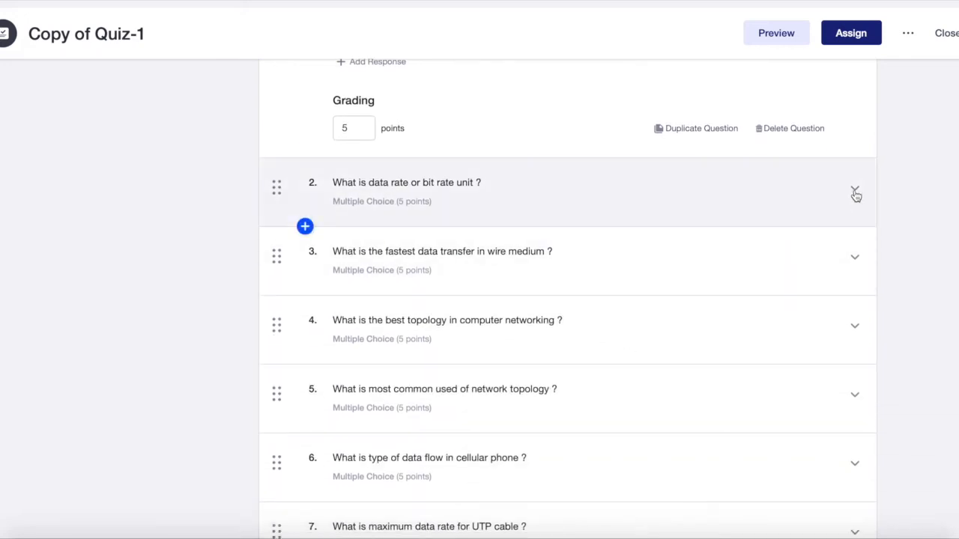
{"action": "left_click", "coordinate": [855, 191]}
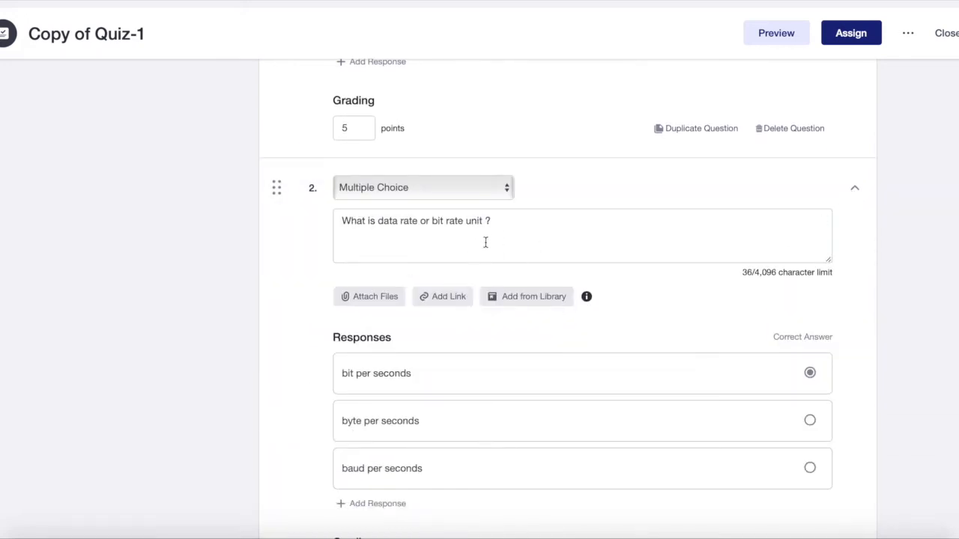
- Collapse the second question and examine question 6's text, responses, correct answer and grading
{"action": "scroll", "coordinate": [551, 236], "scroll_direction": "down", "scroll_amount": 2}
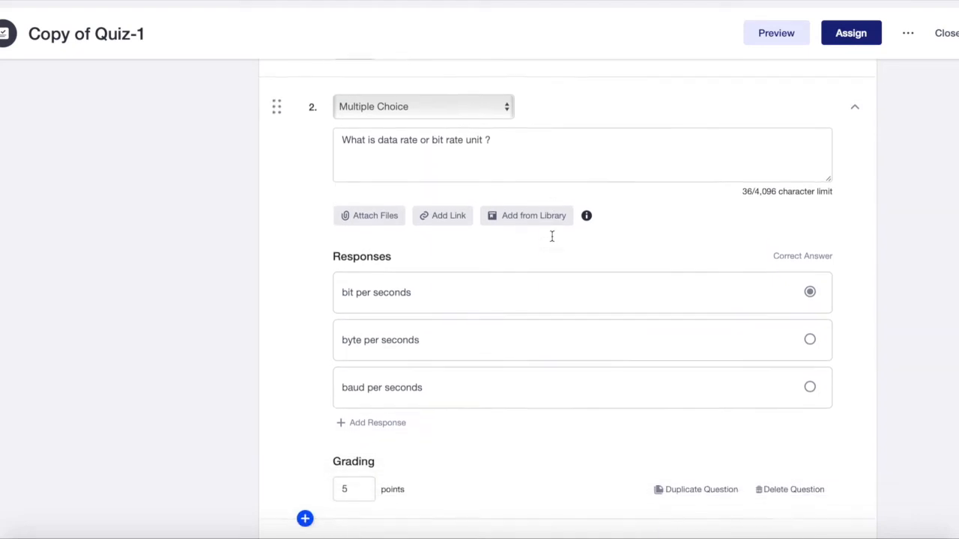
{"action": "scroll", "coordinate": [829, 193], "scroll_direction": "up", "scroll_amount": 1}
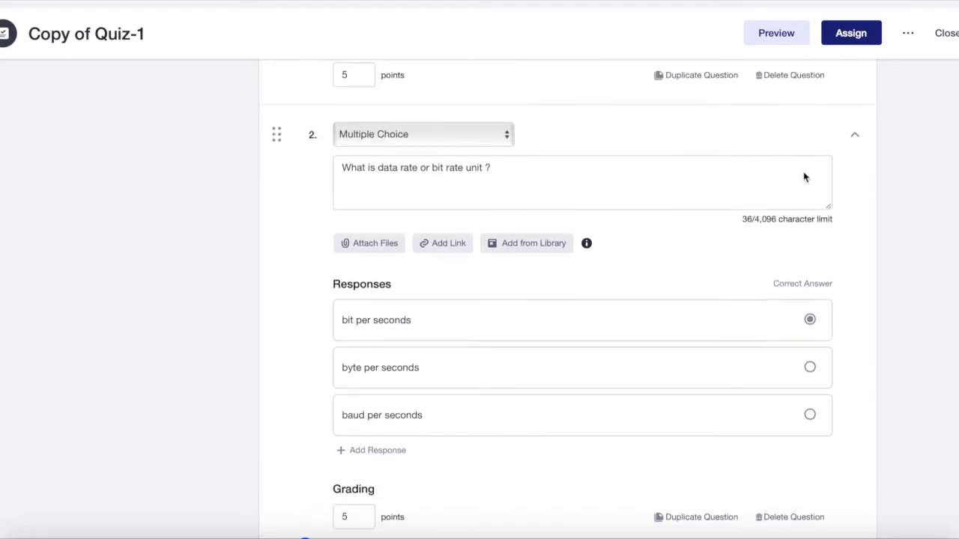
{"action": "left_click", "coordinate": [854, 137]}
{"action": "scroll", "coordinate": [767, 370], "scroll_direction": "down", "scroll_amount": 1}
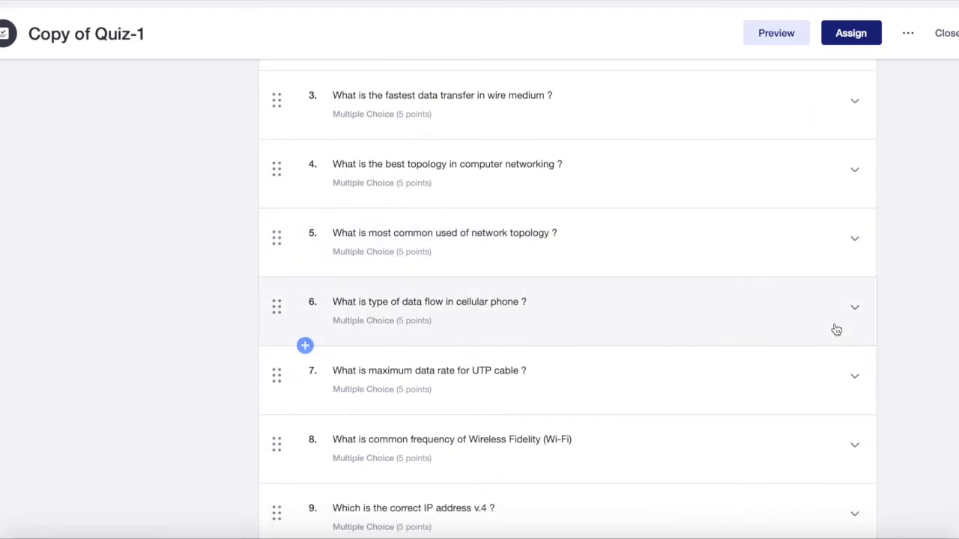
{"action": "left_click", "coordinate": [851, 310]}
{"action": "scroll", "coordinate": [518, 293], "scroll_direction": "up", "scroll_amount": 3}
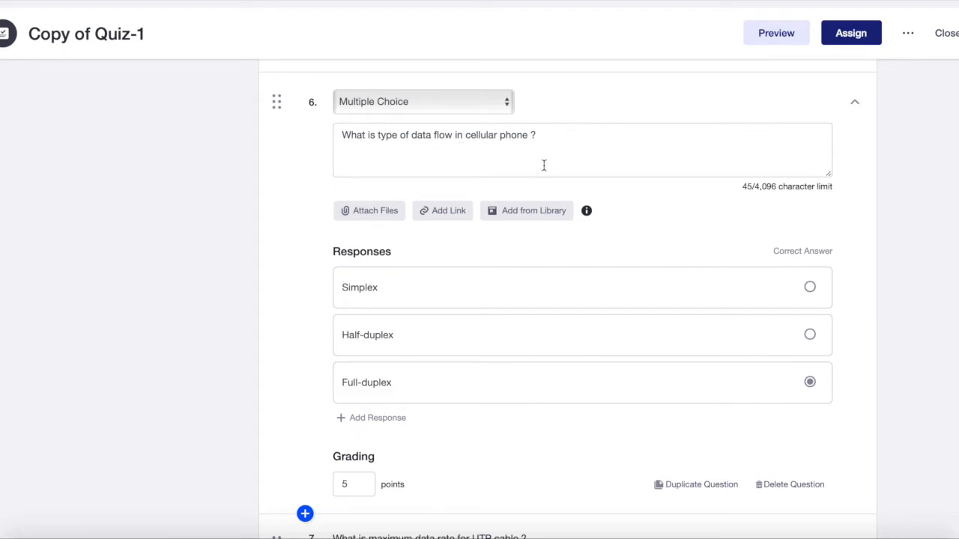
{"action": "scroll", "coordinate": [512, 382], "scroll_direction": "down", "scroll_amount": 3}
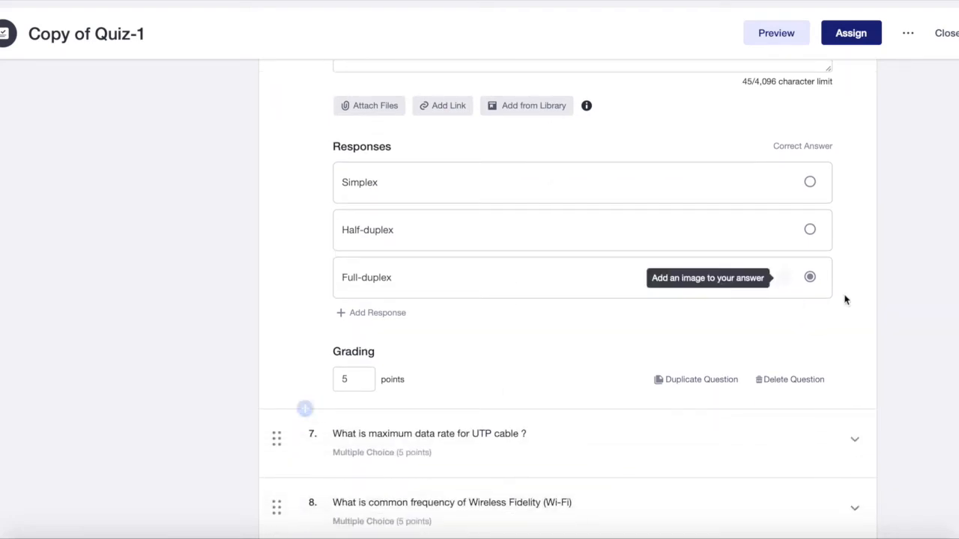
{"action": "scroll", "coordinate": [796, 289], "scroll_direction": "up", "scroll_amount": 4}
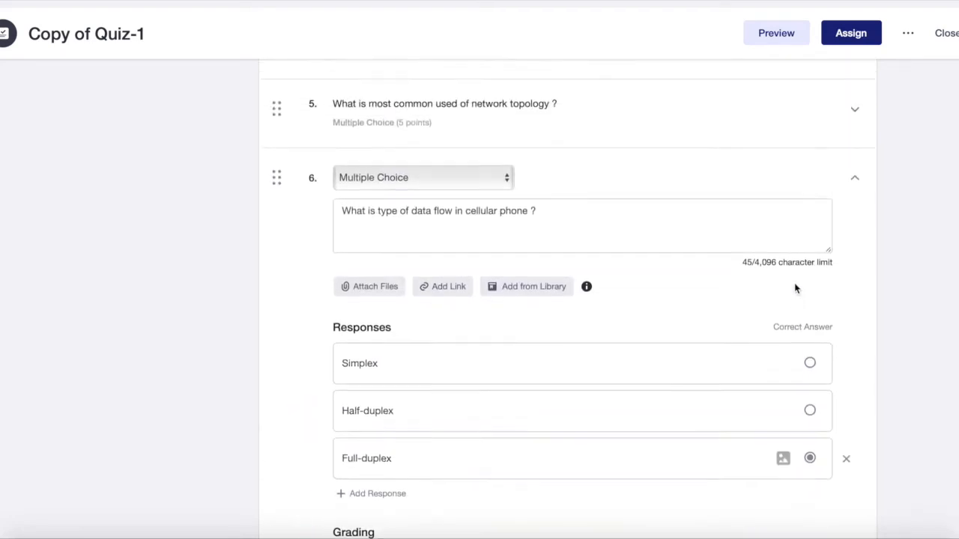
- Expand question 10 to examine its text, responses, correct answer and points, and collapse it again
{"action": "left_click", "coordinate": [854, 124]}
{"action": "scroll", "coordinate": [691, 332], "scroll_direction": "down", "scroll_amount": 10}
{"action": "scroll", "coordinate": [693, 332], "scroll_direction": "down", "scroll_amount": 10}
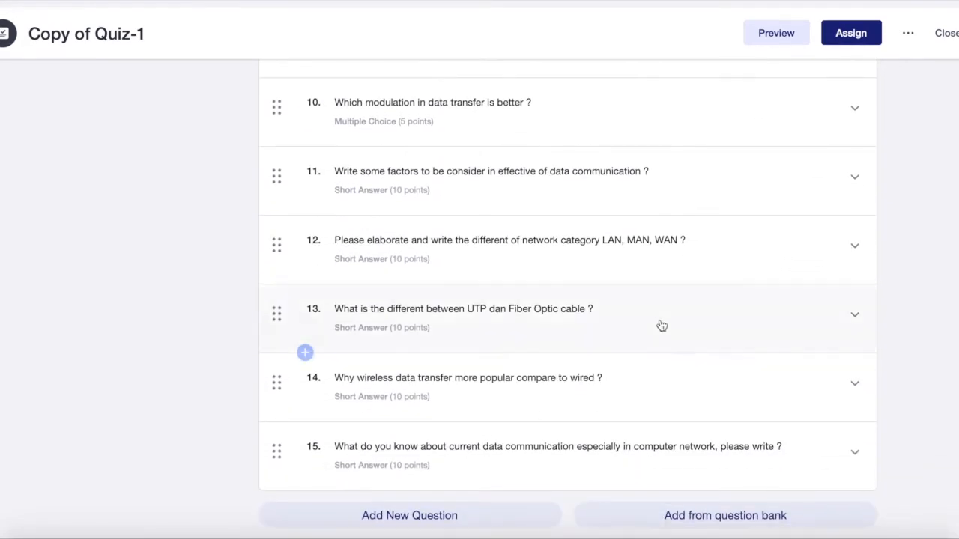
{"action": "left_click", "coordinate": [855, 110]}
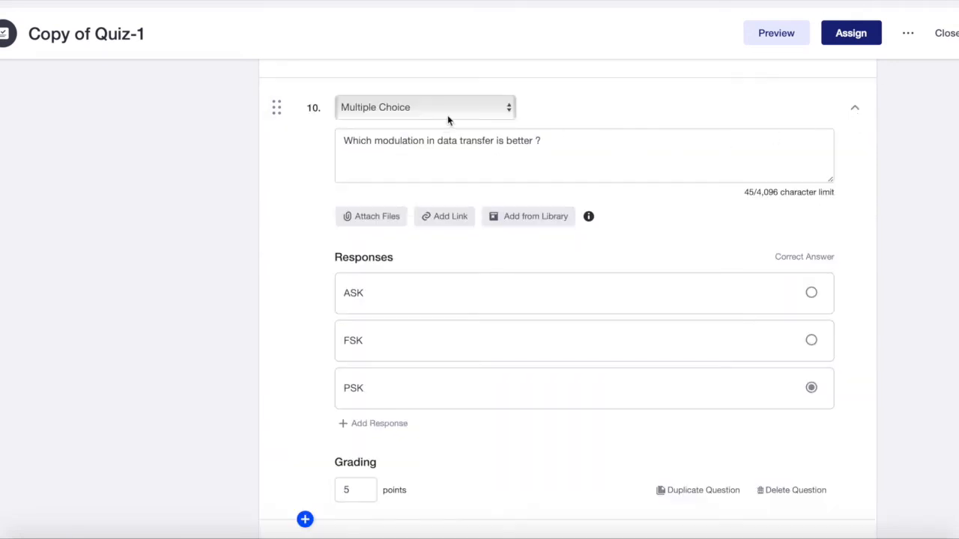
{"action": "left_click", "coordinate": [856, 109]}
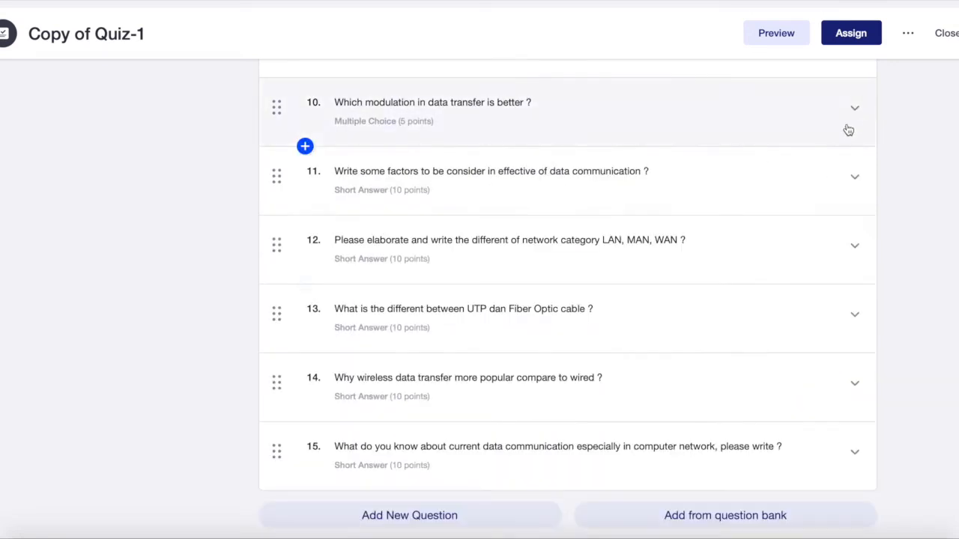
- Append "kBAdnfklsnsslb" to the text of question 11 and collapse the question
{"action": "left_click", "coordinate": [856, 178]}
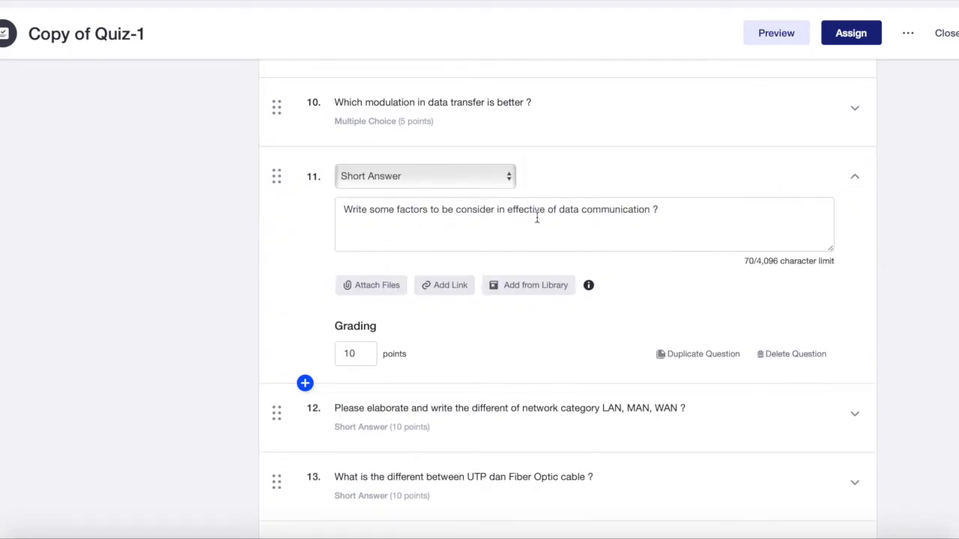
{"action": "left_click", "coordinate": [708, 218]}
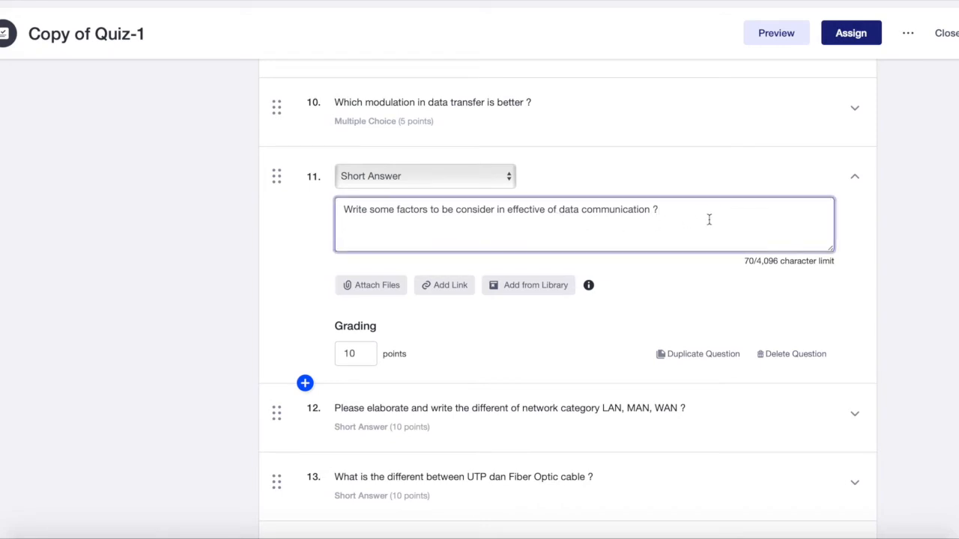
{"action": "type", "text": "kBAdnfklsnsslb"}
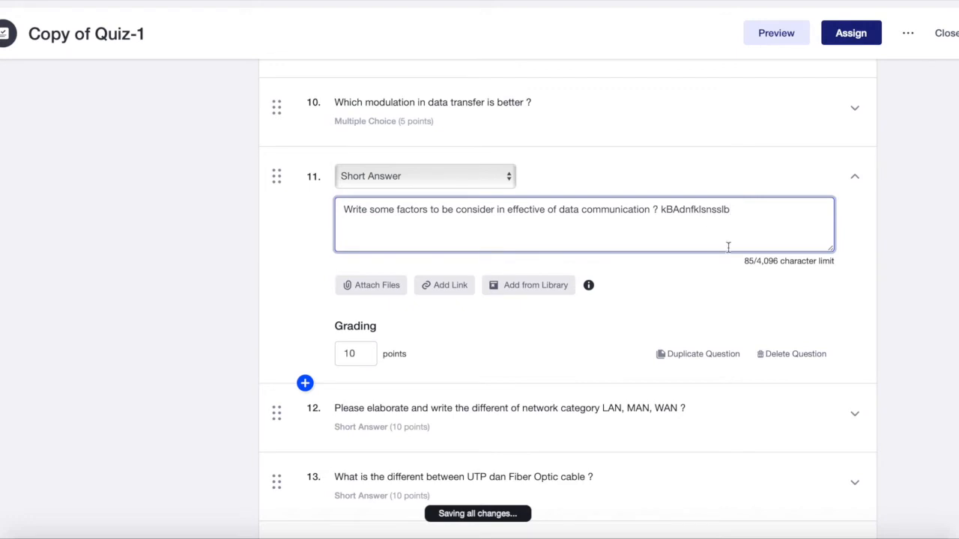
{"action": "left_click", "coordinate": [855, 181]}
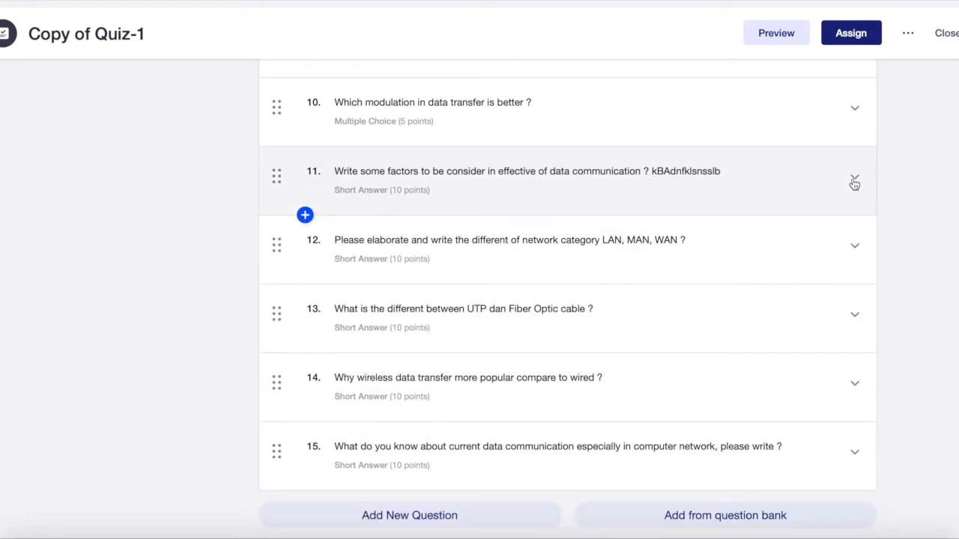
- Return to the start of the question list and collapse the first question
{"action": "scroll", "coordinate": [855, 184], "scroll_direction": "up", "scroll_amount": 3}
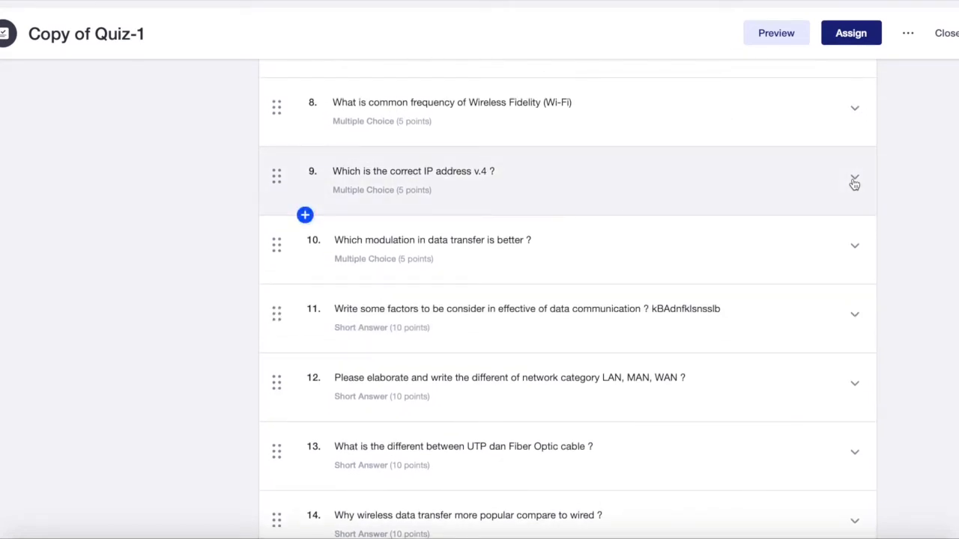
{"action": "scroll", "coordinate": [854, 184], "scroll_direction": "up", "scroll_amount": 15}
{"action": "scroll", "coordinate": [855, 184], "scroll_direction": "up", "scroll_amount": 12}
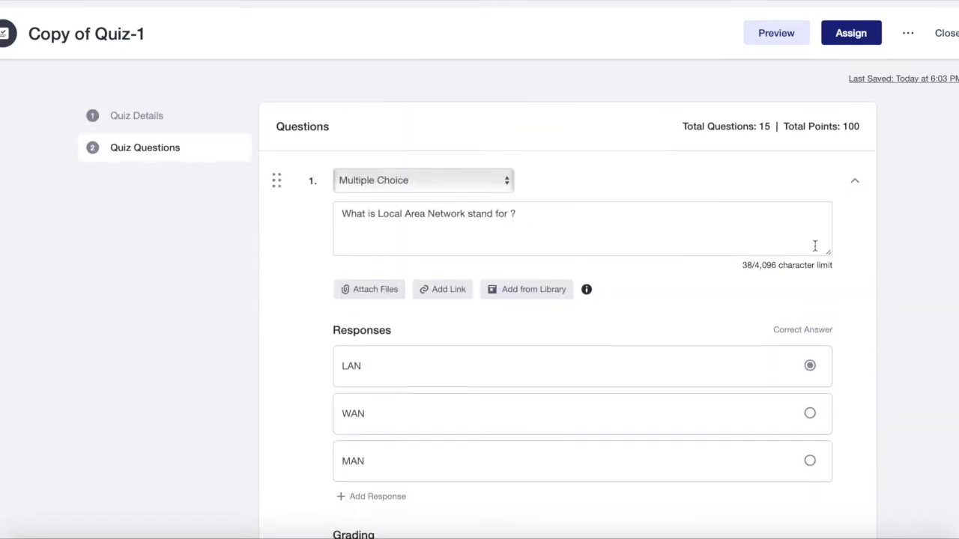
{"action": "left_click", "coordinate": [854, 182]}
{"action": "scroll", "coordinate": [854, 186], "scroll_direction": "down", "scroll_amount": 1}
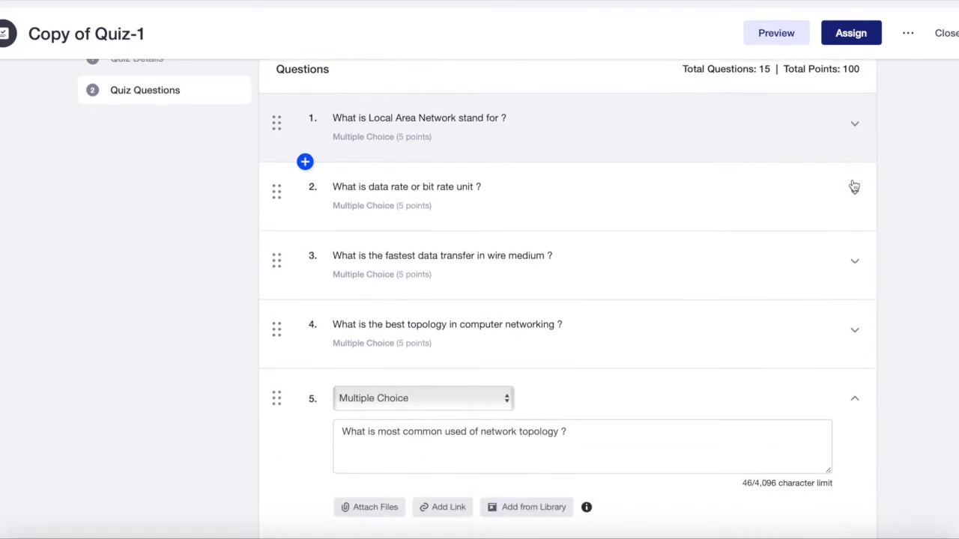
{"action": "scroll", "coordinate": [854, 186], "scroll_direction": "up", "scroll_amount": 2}
{"action": "scroll", "coordinate": [854, 186], "scroll_direction": "down", "scroll_amount": 1}
{"action": "scroll", "coordinate": [853, 186], "scroll_direction": "up", "scroll_amount": 1}
- Add a new question at the end of the quiz and set its type to Fill in the blanks
{"action": "scroll", "coordinate": [854, 185], "scroll_direction": "down", "scroll_amount": 20}
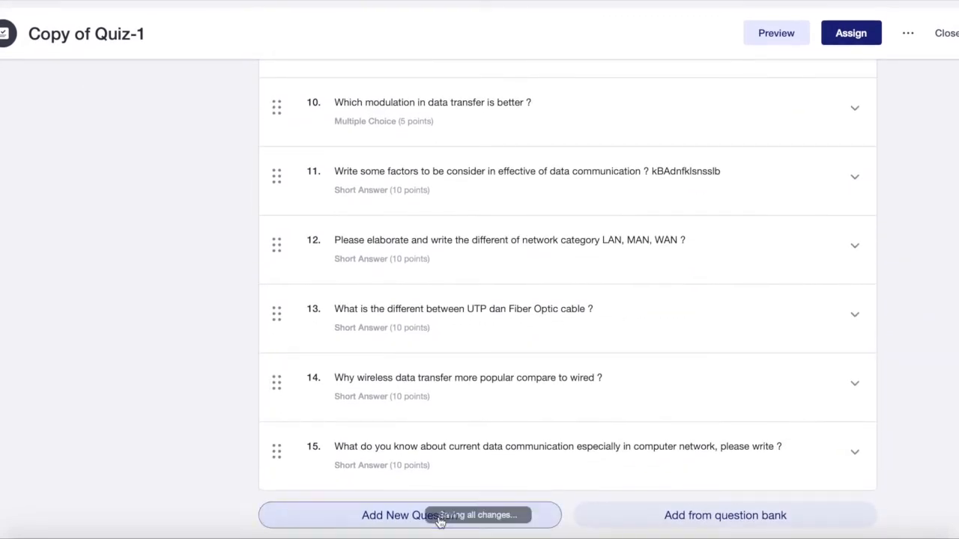
{"action": "left_click", "coordinate": [507, 280]}
{"action": "scroll", "coordinate": [550, 281], "scroll_direction": "down", "scroll_amount": 2}
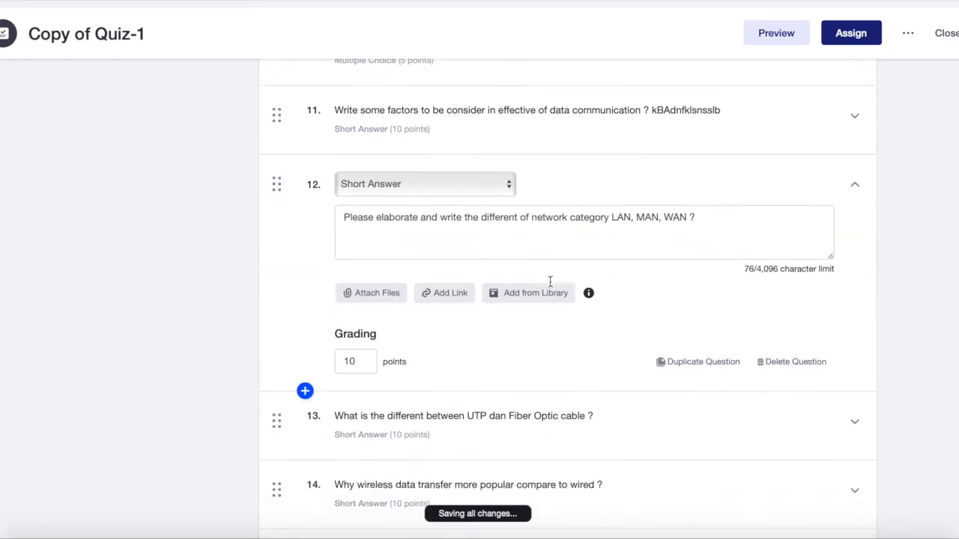
{"action": "scroll", "coordinate": [541, 321], "scroll_direction": "down", "scroll_amount": 5}
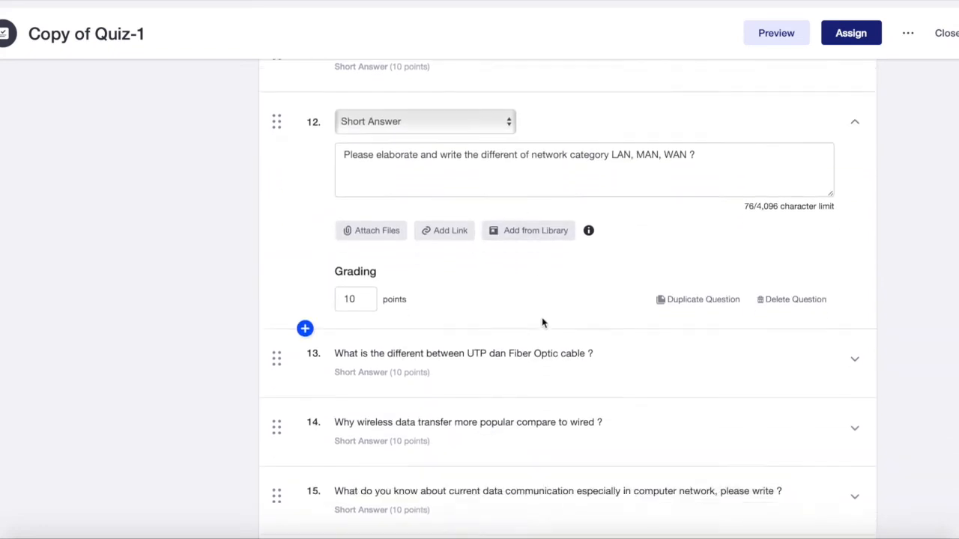
{"action": "left_click", "coordinate": [466, 294]}
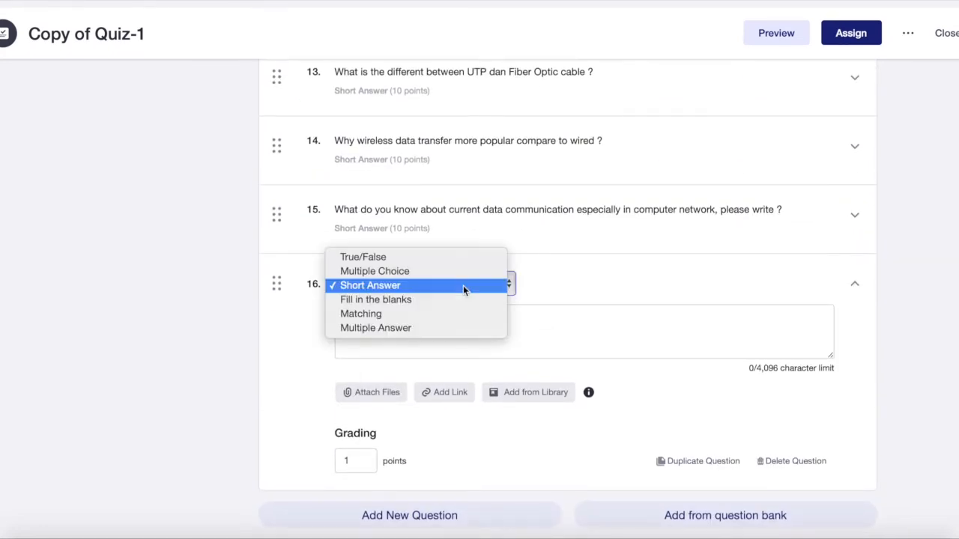
{"action": "left_click", "coordinate": [447, 300]}
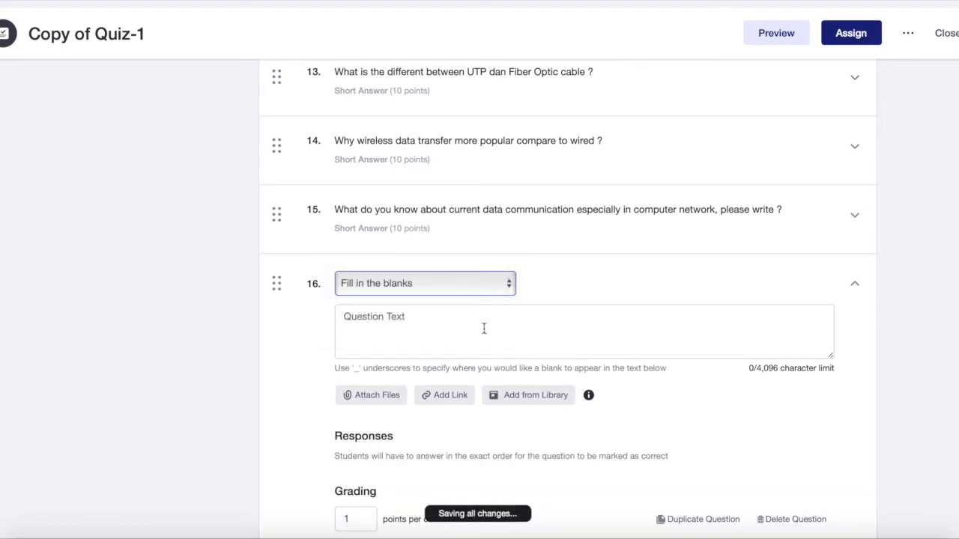
- Enter "sb,g" as question 16's text and change its type to Matching
{"action": "scroll", "coordinate": [482, 330], "scroll_direction": "down", "scroll_amount": 1}
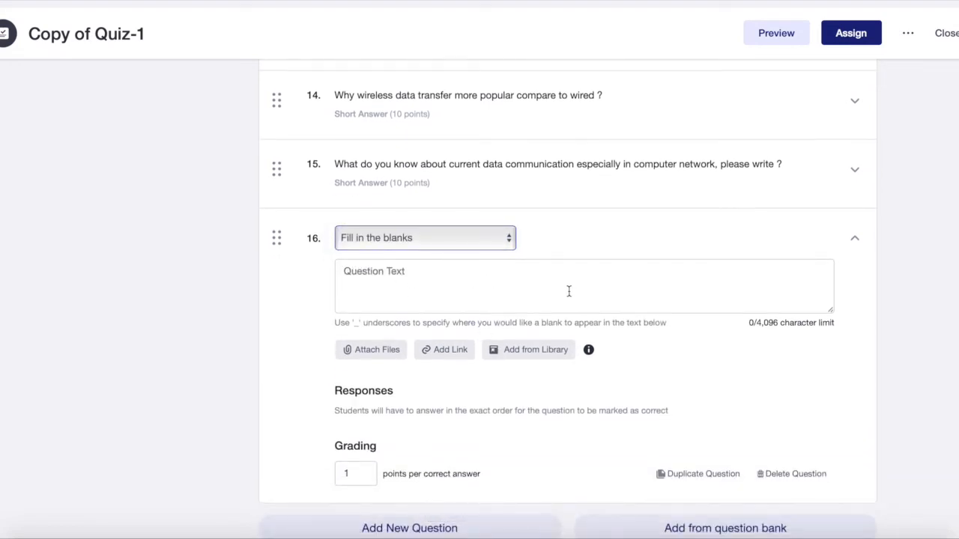
{"action": "left_click", "coordinate": [495, 284]}
{"action": "type", "text": "sb,g"}
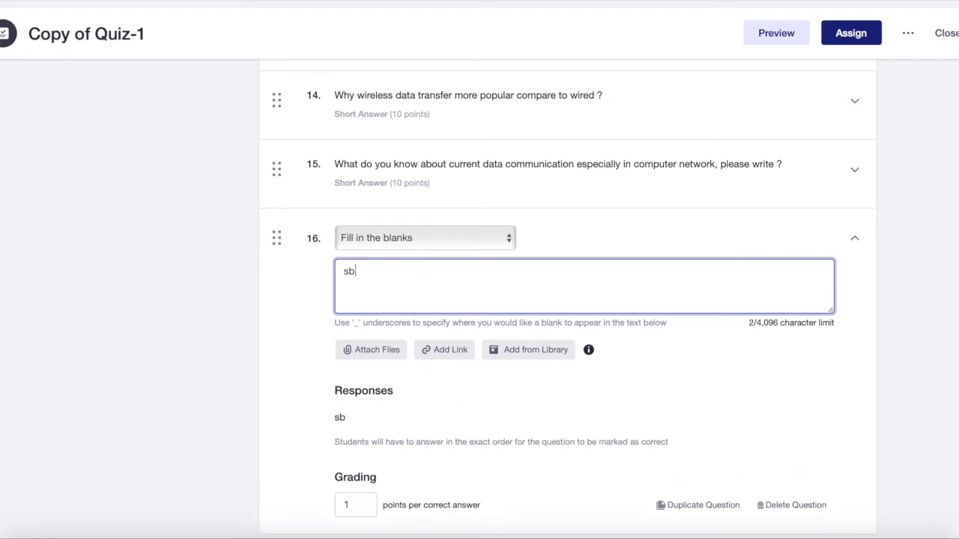
{"action": "left_click", "coordinate": [475, 238]}
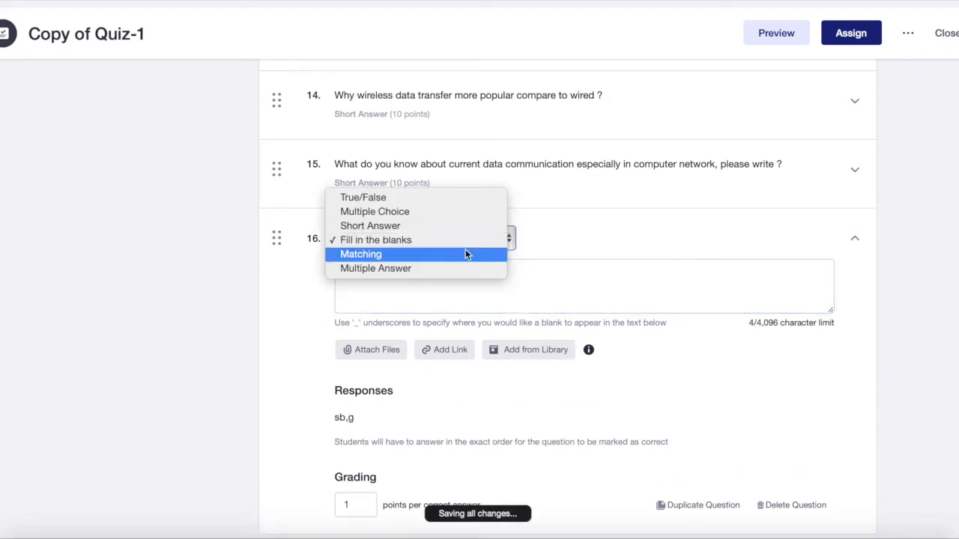
{"action": "left_click", "coordinate": [462, 254]}
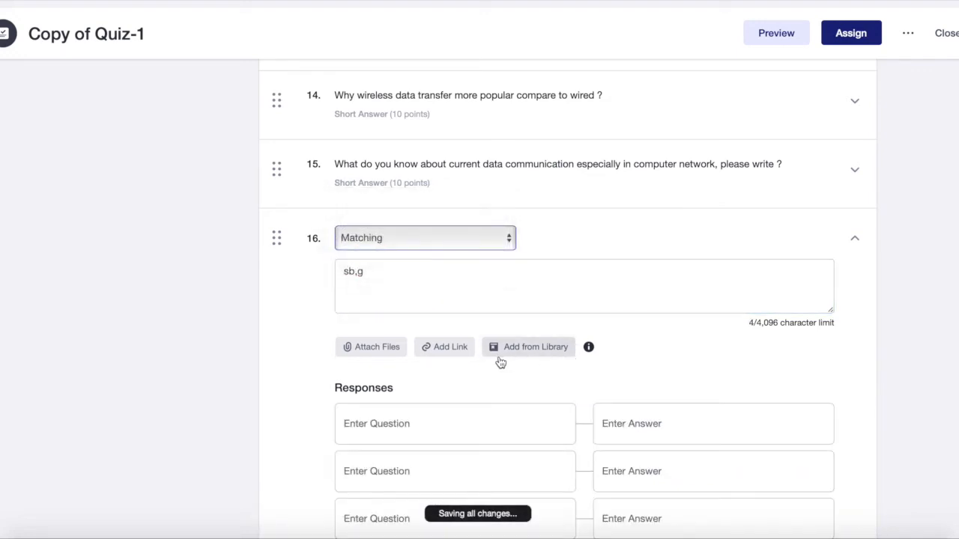
- In question 16's matching responses, enter "ATM" as the first question and "Anjungan tunai madiri" as the third answer
{"action": "scroll", "coordinate": [501, 363], "scroll_direction": "down", "scroll_amount": 3}
{"action": "scroll", "coordinate": [501, 363], "scroll_direction": "down", "scroll_amount": 1}
{"action": "left_click", "coordinate": [507, 249]}
{"action": "type", "text": "ATM"}
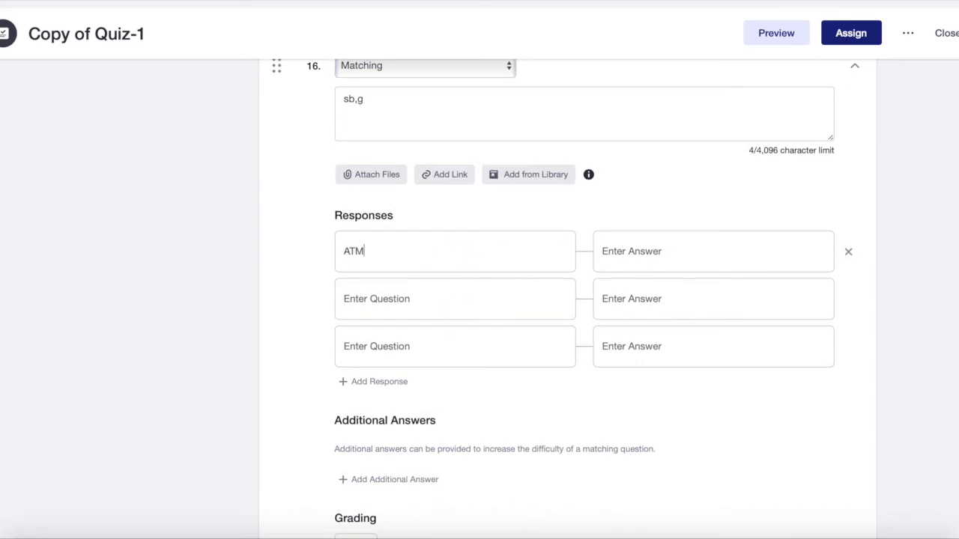
{"action": "type", "text": "Anjungan tunai madiri"}
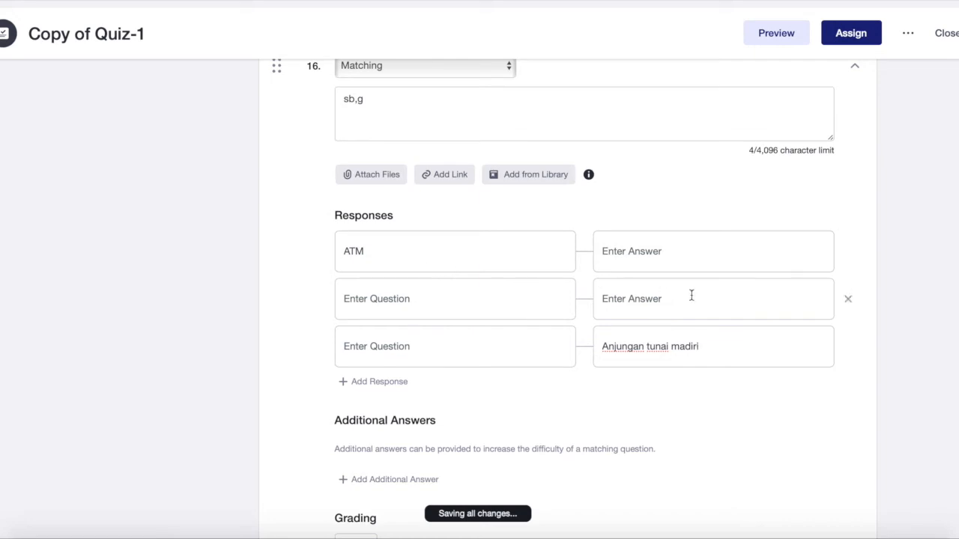
- Examine question 16's additional answers, grading and duplicate or delete options, and question 15's text and points
{"action": "scroll", "coordinate": [689, 350], "scroll_direction": "down", "scroll_amount": 2}
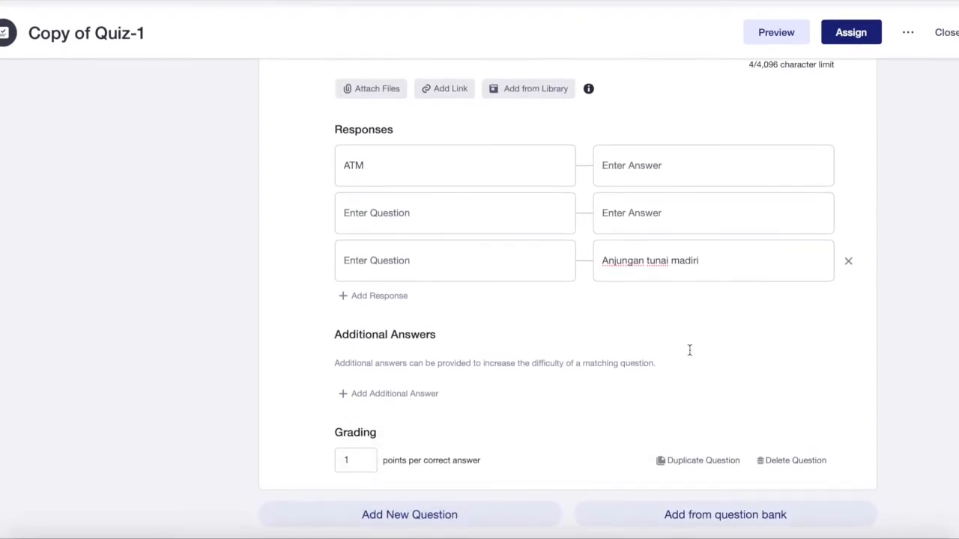
{"action": "scroll", "coordinate": [690, 350], "scroll_direction": "up", "scroll_amount": 5}
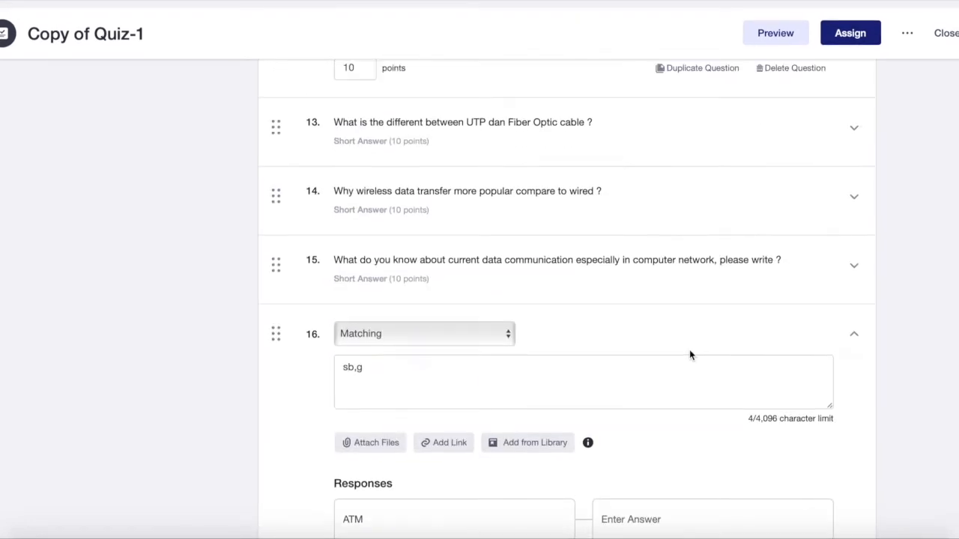
{"action": "scroll", "coordinate": [689, 350], "scroll_direction": "down", "scroll_amount": 3}
{"action": "scroll", "coordinate": [689, 349], "scroll_direction": "down", "scroll_amount": 3}
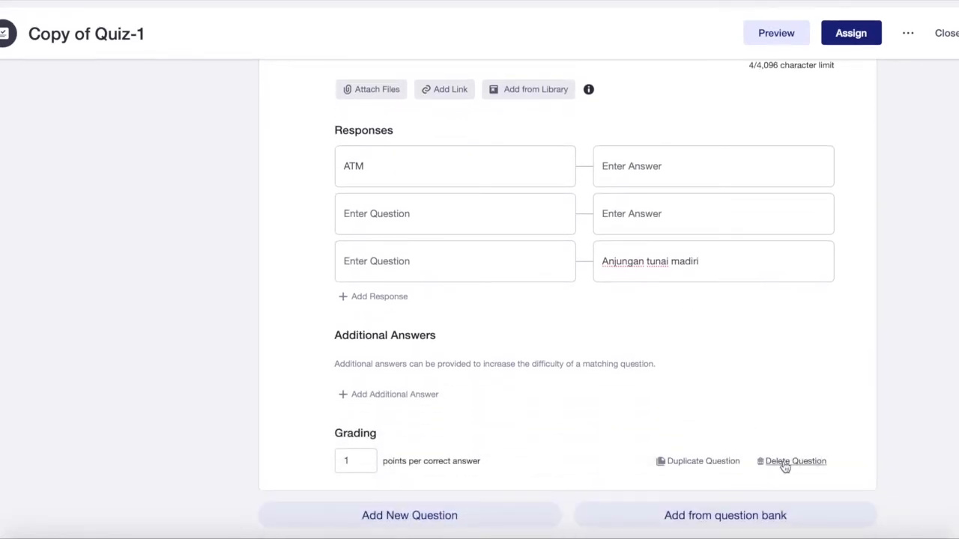
{"action": "scroll", "coordinate": [679, 292], "scroll_direction": "up", "scroll_amount": 3}
{"action": "scroll", "coordinate": [685, 310], "scroll_direction": "down", "scroll_amount": 3}
{"action": "scroll", "coordinate": [607, 190], "scroll_direction": "up", "scroll_amount": 10}
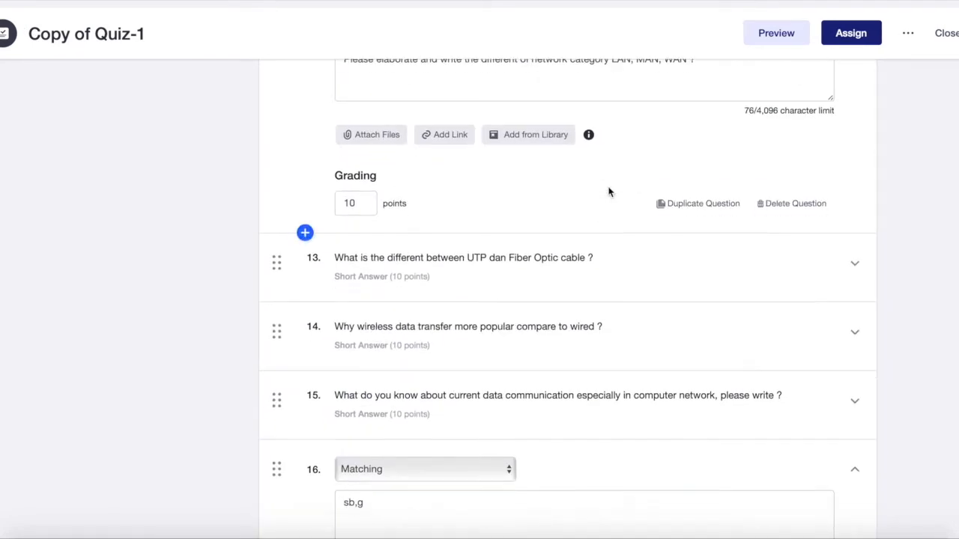
{"action": "scroll", "coordinate": [608, 192], "scroll_direction": "down", "scroll_amount": 5}
{"action": "left_click", "coordinate": [856, 152]}
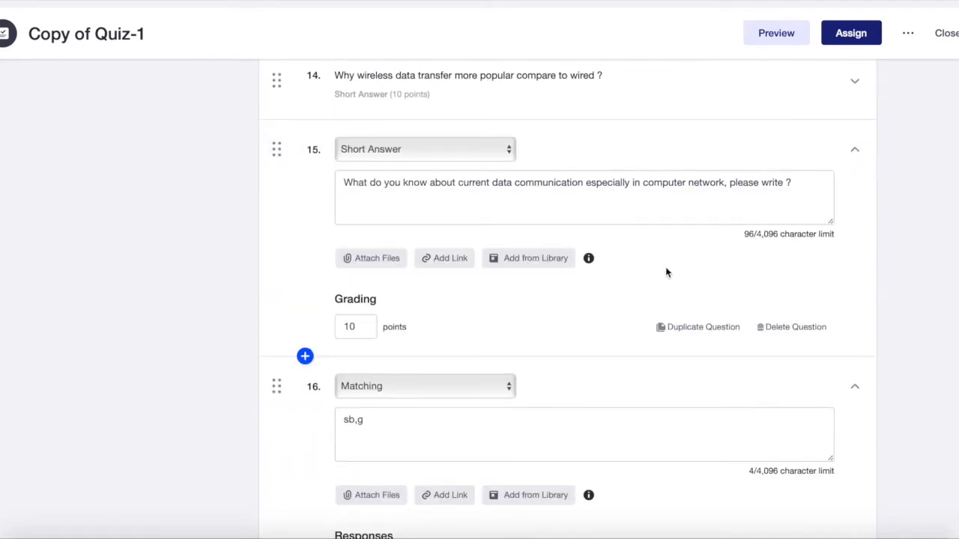
{"action": "scroll", "coordinate": [588, 325], "scroll_direction": "down", "scroll_amount": 2}
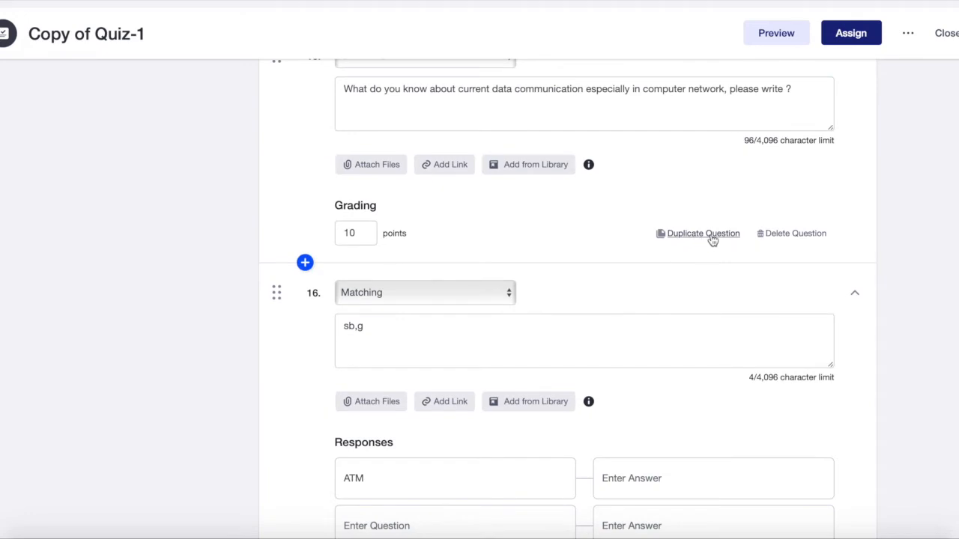
{"action": "scroll", "coordinate": [713, 236], "scroll_direction": "up", "scroll_amount": 2}
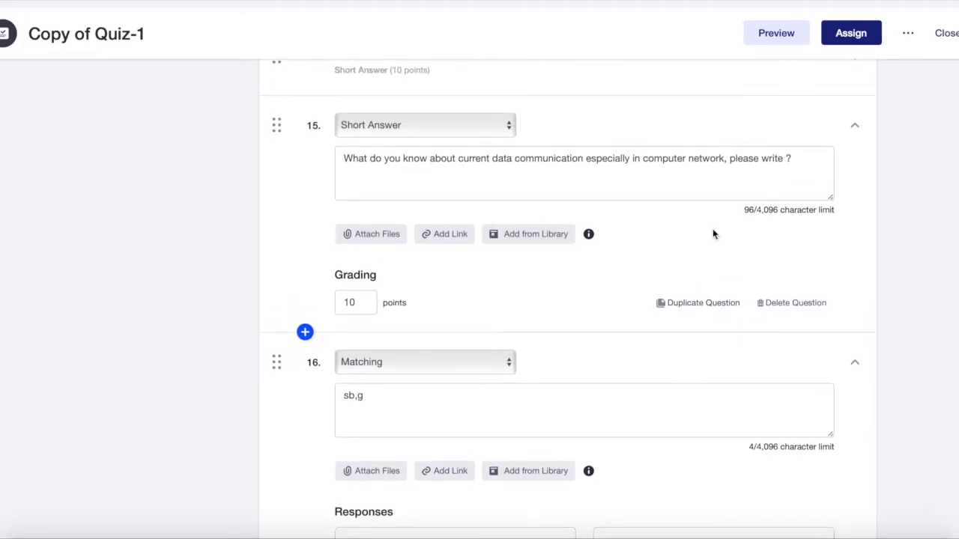
{"action": "left_click", "coordinate": [854, 126]}
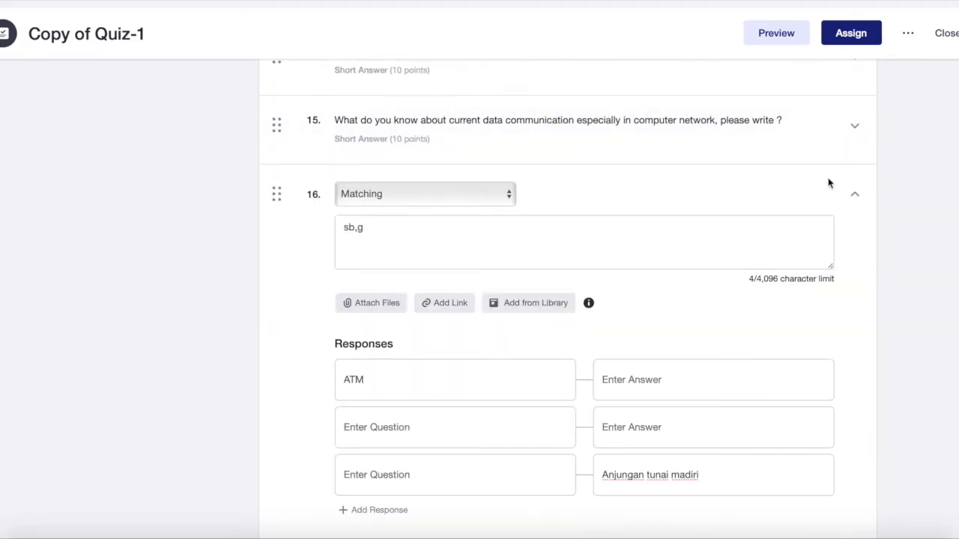
- Delete question 16 from the quiz and confirm its removal
{"action": "scroll", "coordinate": [828, 183], "scroll_direction": "down", "scroll_amount": 5}
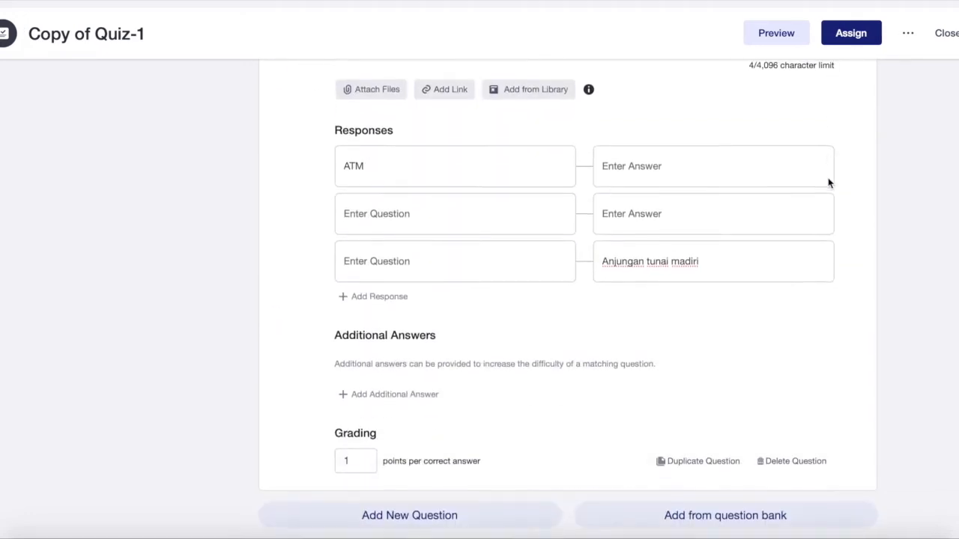
{"action": "left_click", "coordinate": [788, 464]}
{"action": "left_click", "coordinate": [584, 105]}
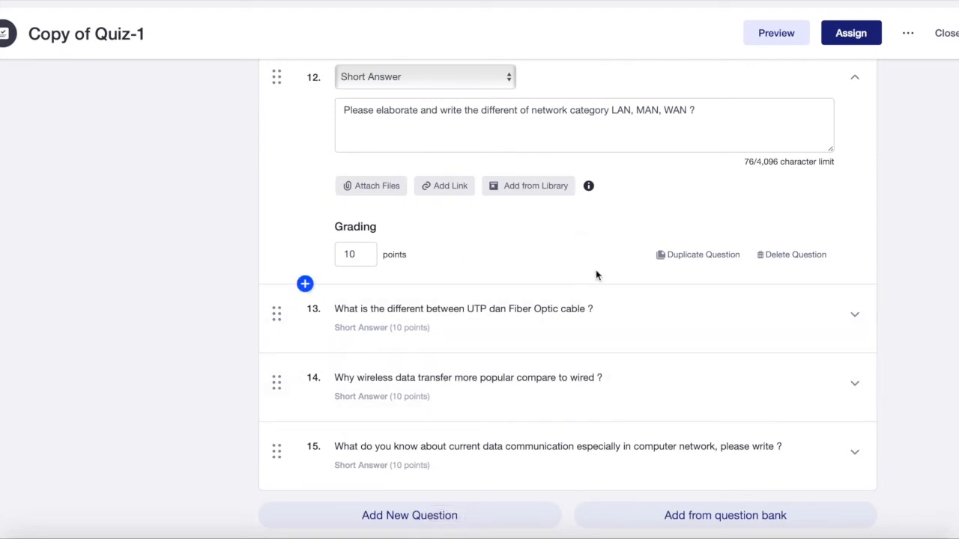
- Review the quiz questions above, and close the Copy of Quiz-1 editor to return to the class page
{"action": "scroll", "coordinate": [596, 275], "scroll_direction": "up", "scroll_amount": 5}
{"action": "scroll", "coordinate": [711, 225], "scroll_direction": "up", "scroll_amount": 3}
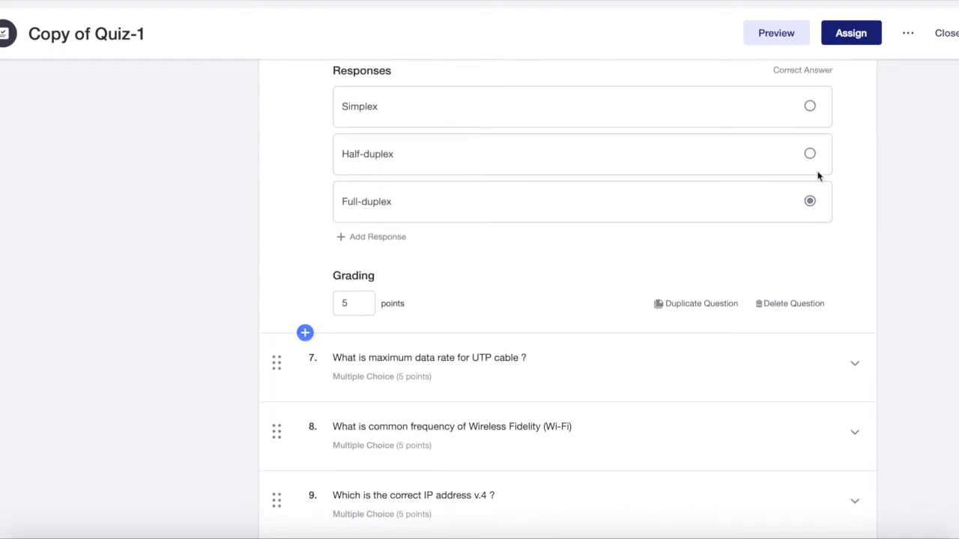
{"action": "scroll", "coordinate": [678, 165], "scroll_direction": "up", "scroll_amount": 2}
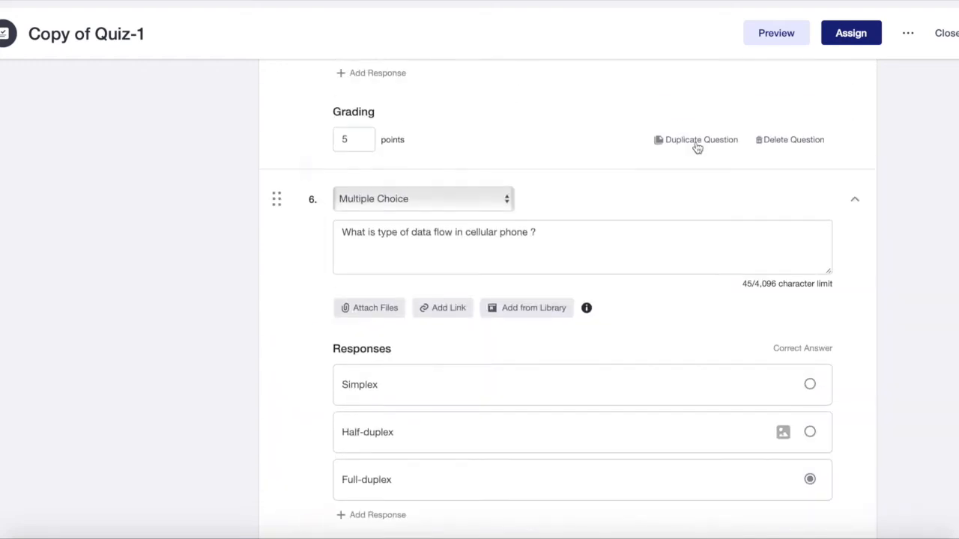
{"action": "left_click", "coordinate": [945, 33]}
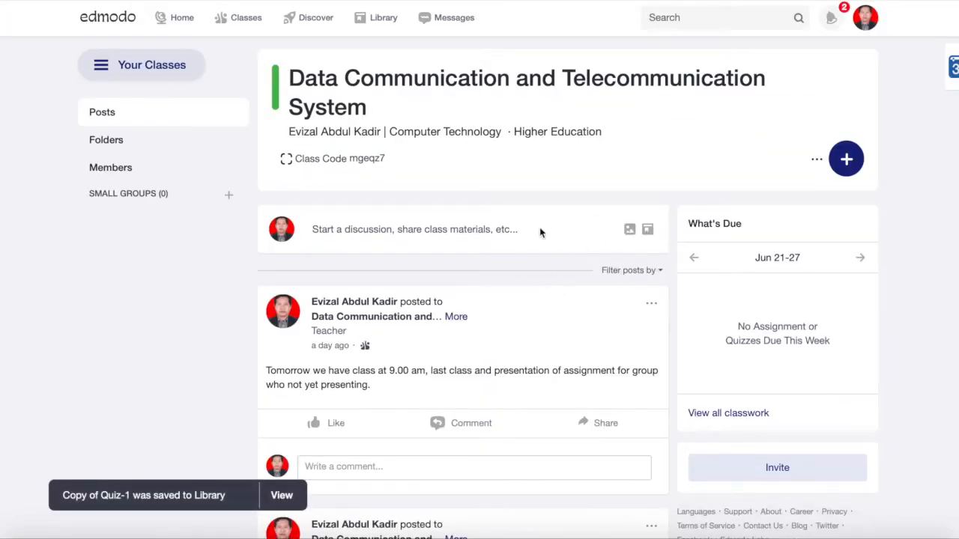
{"action": "scroll", "coordinate": [926, 376], "scroll_direction": "down", "scroll_amount": 1}
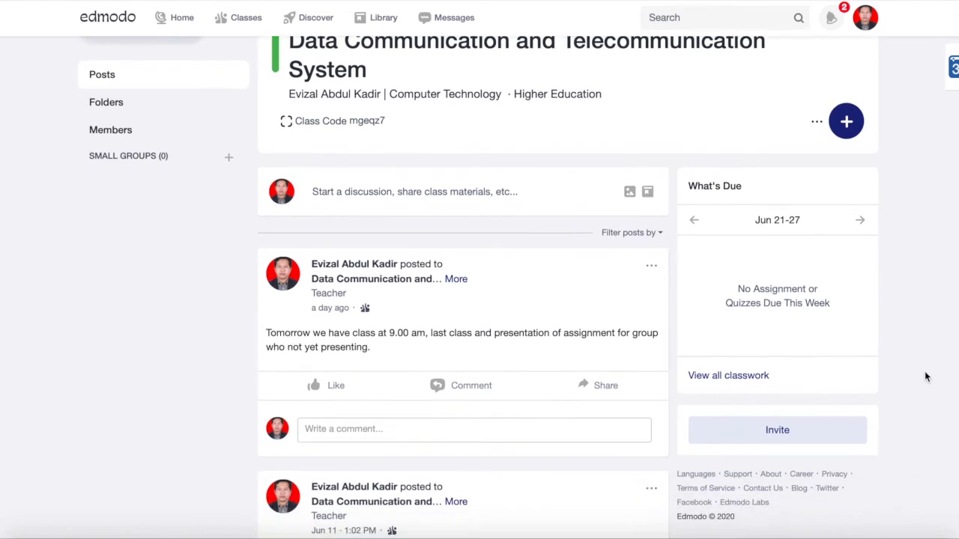
{"action": "scroll", "coordinate": [926, 377], "scroll_direction": "up", "scroll_amount": 1}
{"action": "scroll", "coordinate": [926, 377], "scroll_direction": "down", "scroll_amount": 1}
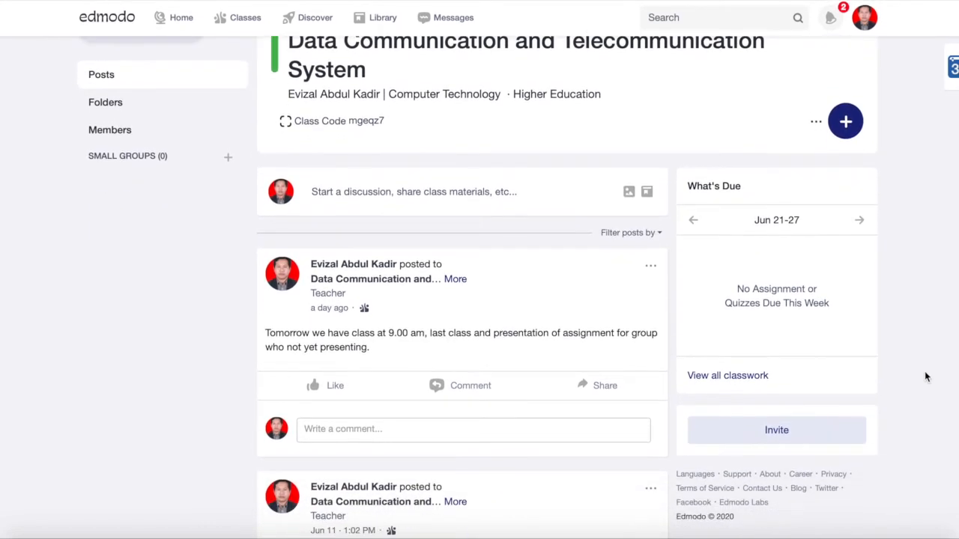
{"action": "left_click", "coordinate": [846, 113]}
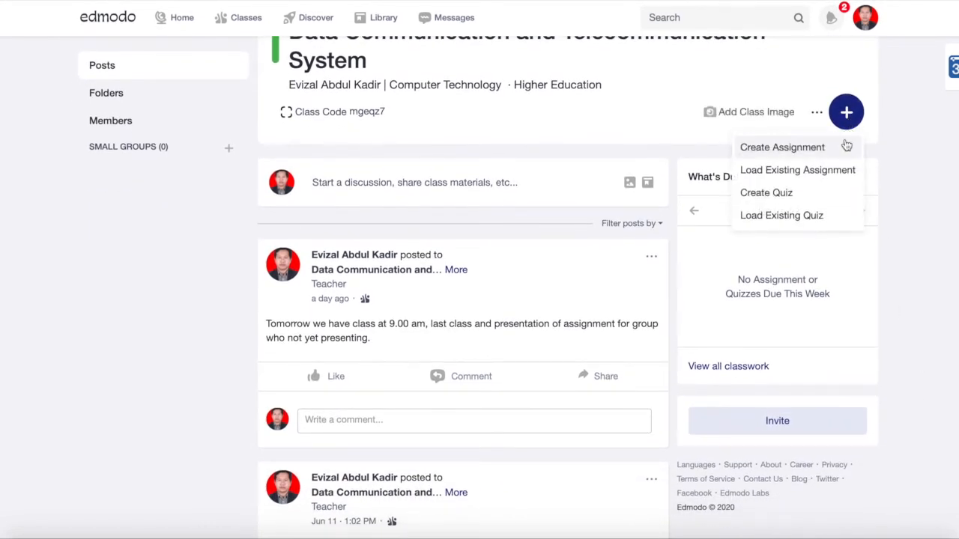
{"action": "left_click", "coordinate": [923, 228]}
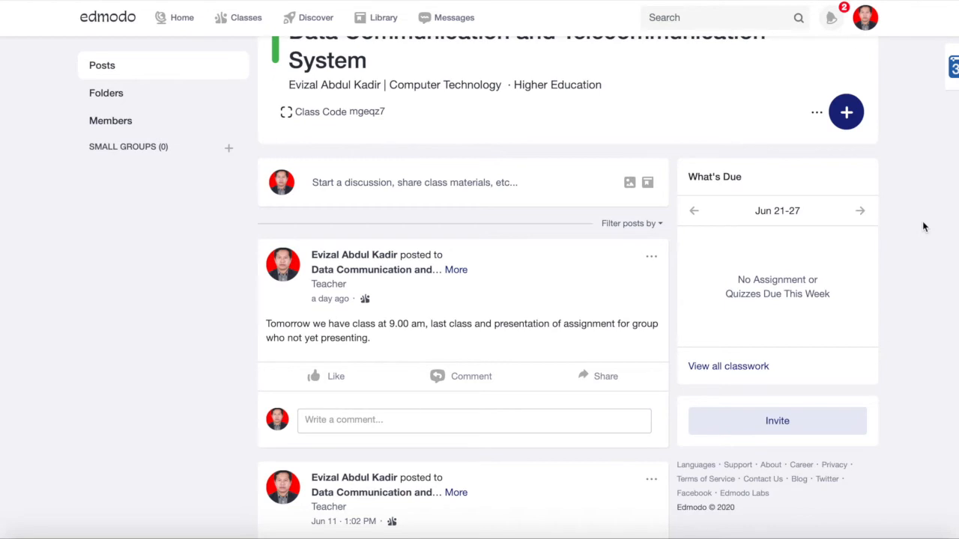
- Open all classwork from What's Due and look through the assignments and quizzes listed for review
{"action": "scroll", "coordinate": [923, 228], "scroll_direction": "down", "scroll_amount": 1}
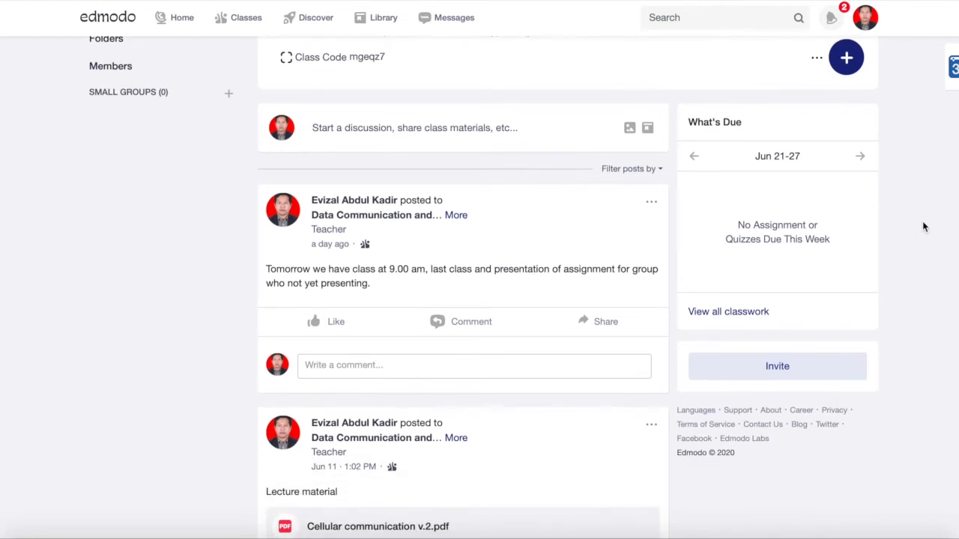
{"action": "left_click", "coordinate": [727, 322]}
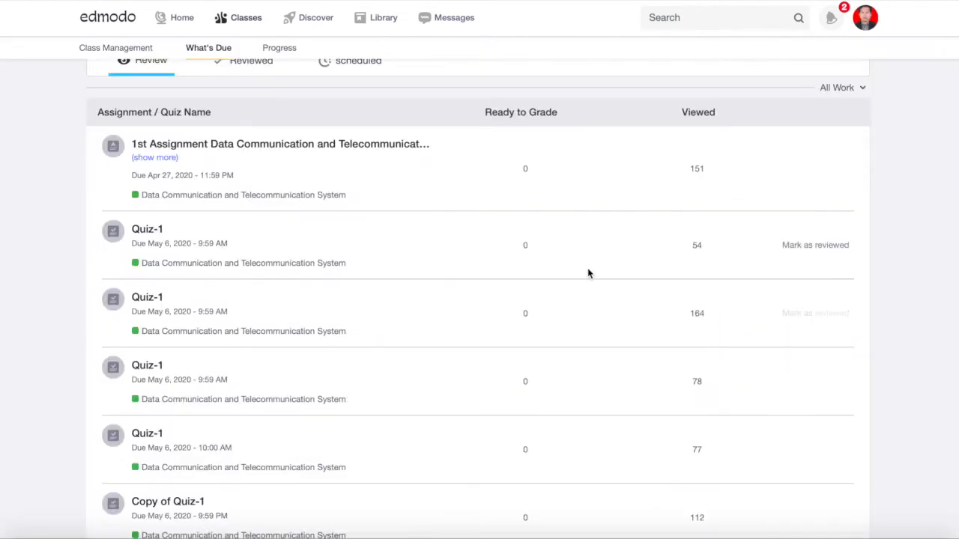
{"action": "scroll", "coordinate": [609, 288], "scroll_direction": "down", "scroll_amount": 3}
{"action": "scroll", "coordinate": [609, 292], "scroll_direction": "up", "scroll_amount": 4}
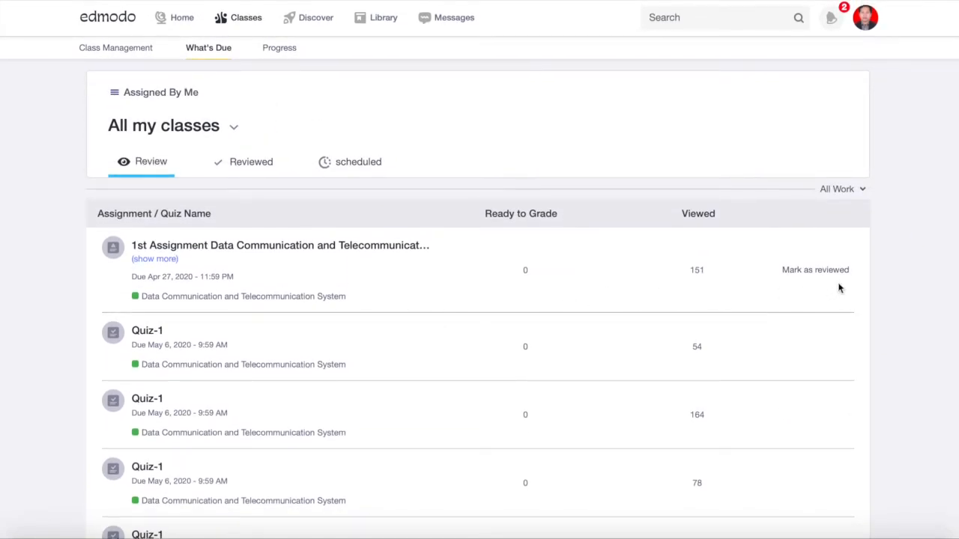
- Check the reviewed and scheduled work lists, and return to the work listed for review
{"action": "left_click", "coordinate": [245, 163]}
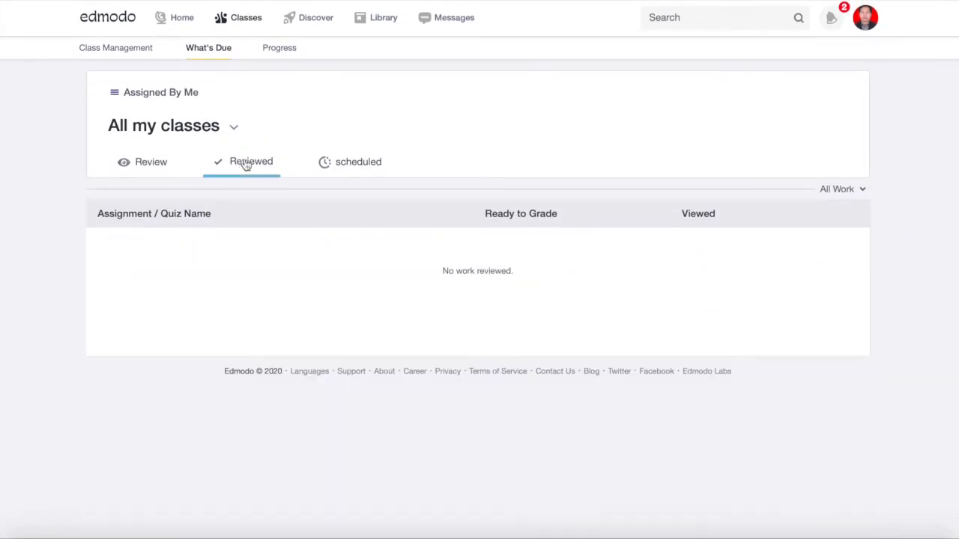
{"action": "left_click", "coordinate": [357, 175]}
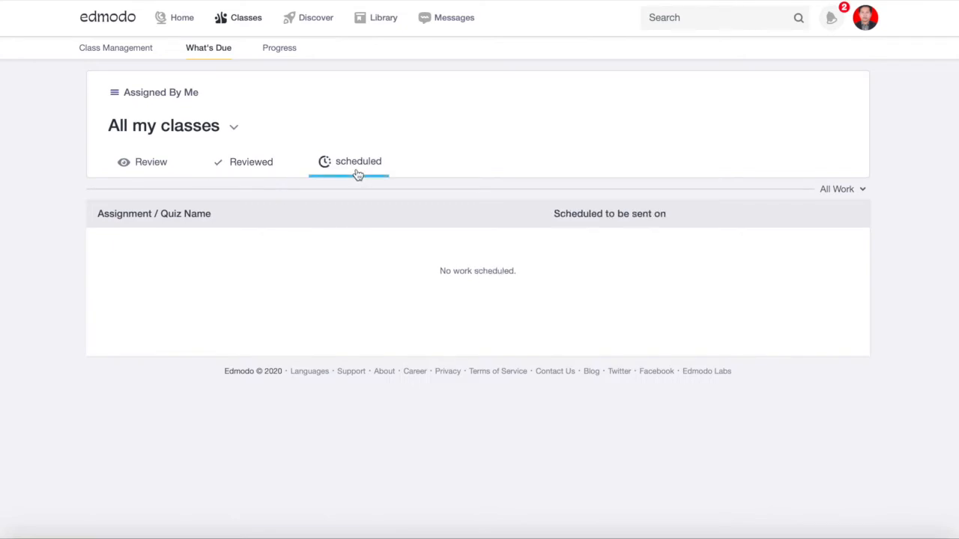
{"action": "left_click", "coordinate": [142, 163]}
- Open the grading overview of the 1st Assignment and compare its Turned In, Not Turned In, Graded and All student lists
{"action": "left_click", "coordinate": [239, 246]}
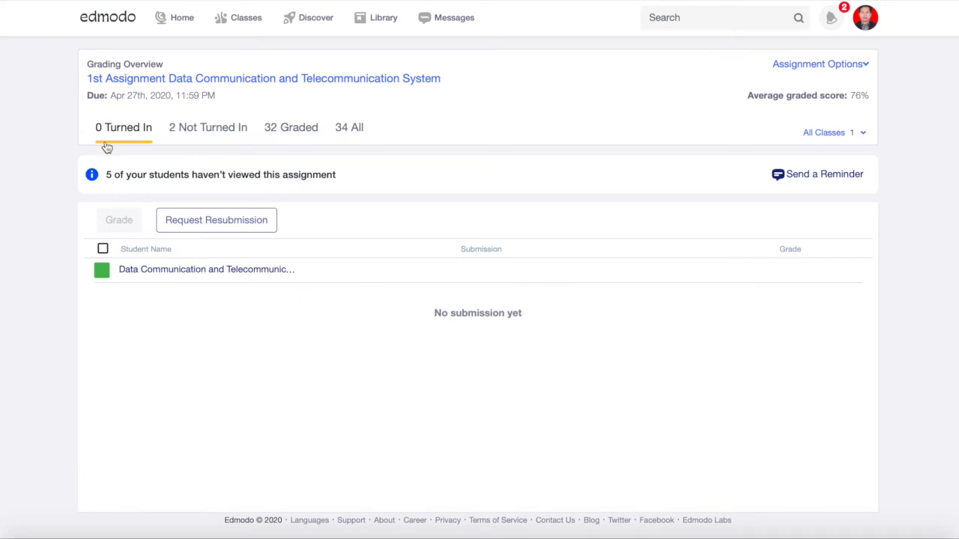
{"action": "left_click", "coordinate": [214, 129]}
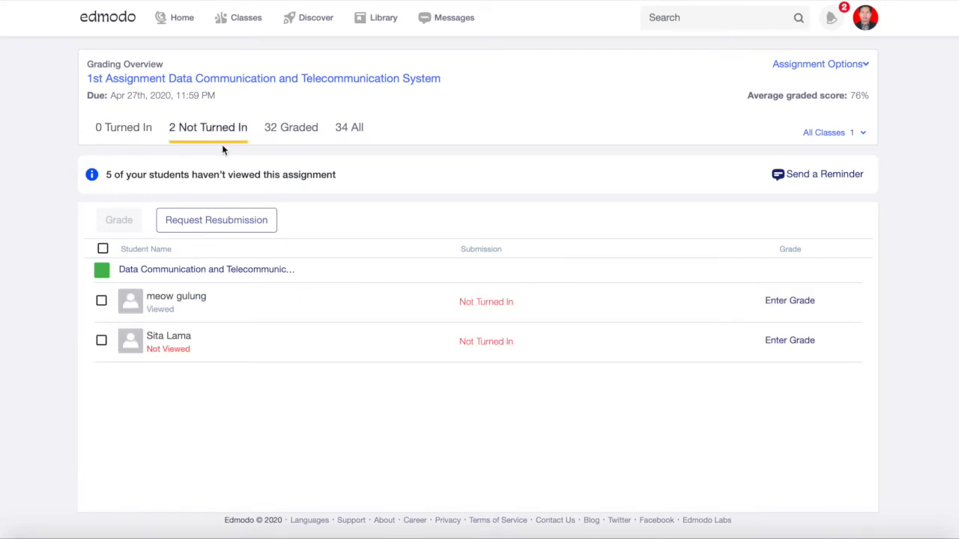
{"action": "left_click", "coordinate": [297, 133]}
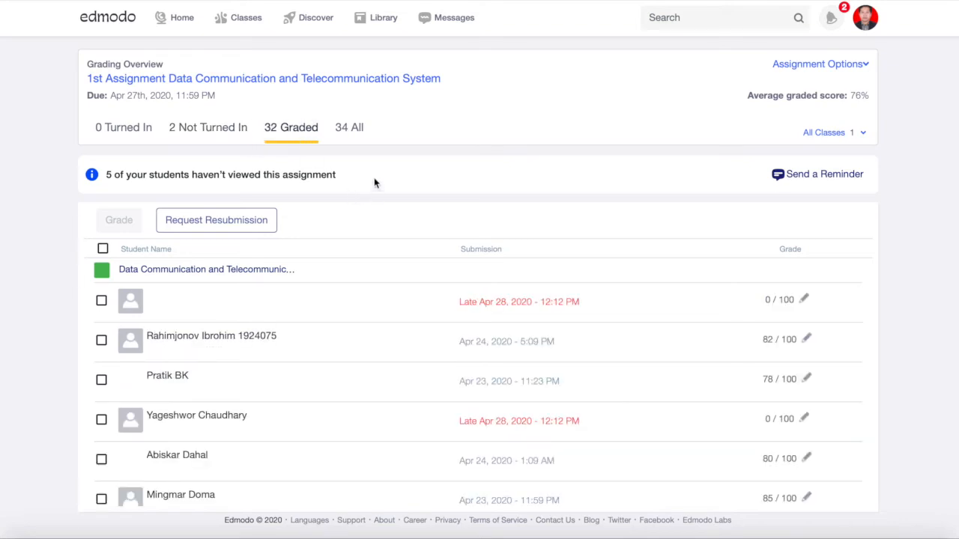
{"action": "left_click", "coordinate": [349, 135]}
{"action": "left_click", "coordinate": [292, 132]}
{"action": "left_click", "coordinate": [197, 130]}
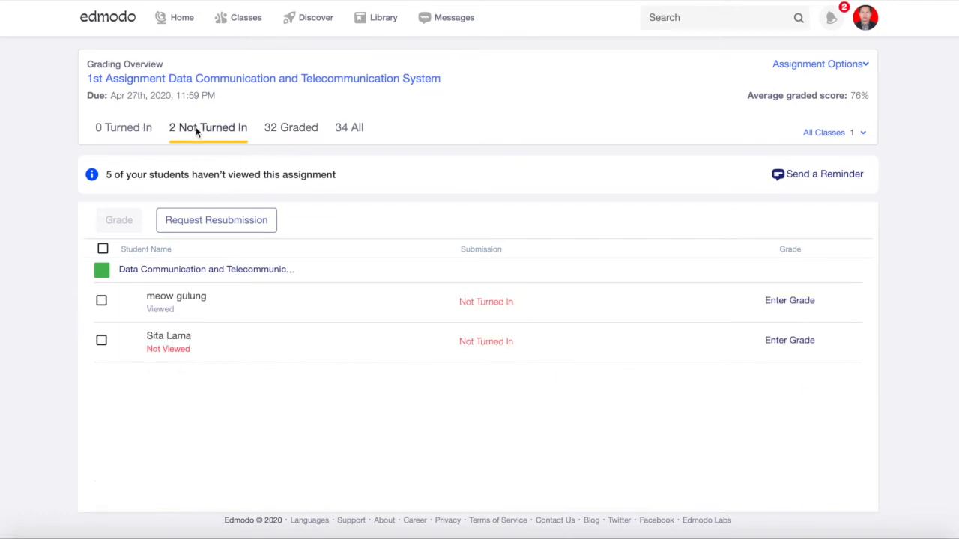
{"action": "left_click", "coordinate": [277, 132]}
{"action": "scroll", "coordinate": [395, 356], "scroll_direction": "down", "scroll_amount": 1}
{"action": "scroll", "coordinate": [394, 356], "scroll_direction": "up", "scroll_amount": 2}
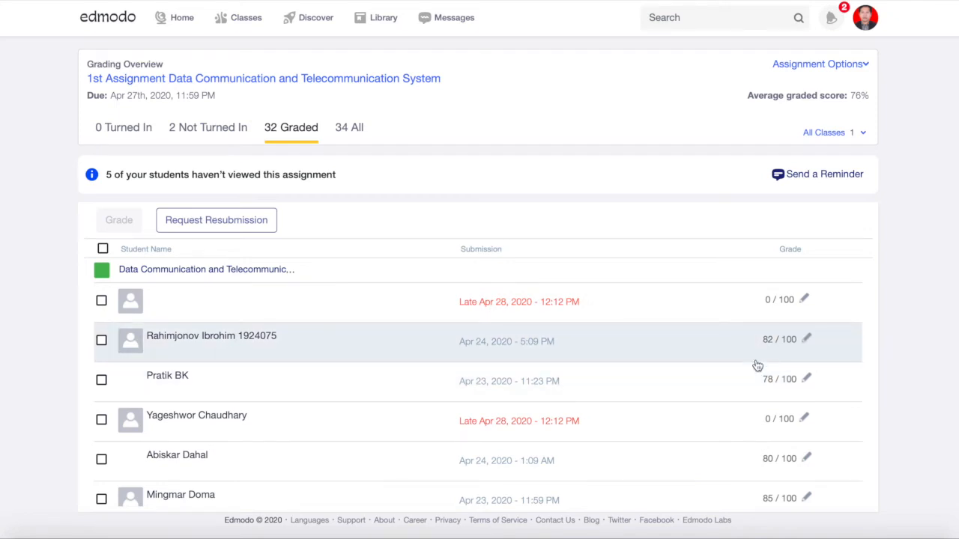
- Open the second listed student's graded submission and enter 90 as the grade out of 100
{"action": "left_click", "coordinate": [202, 340]}
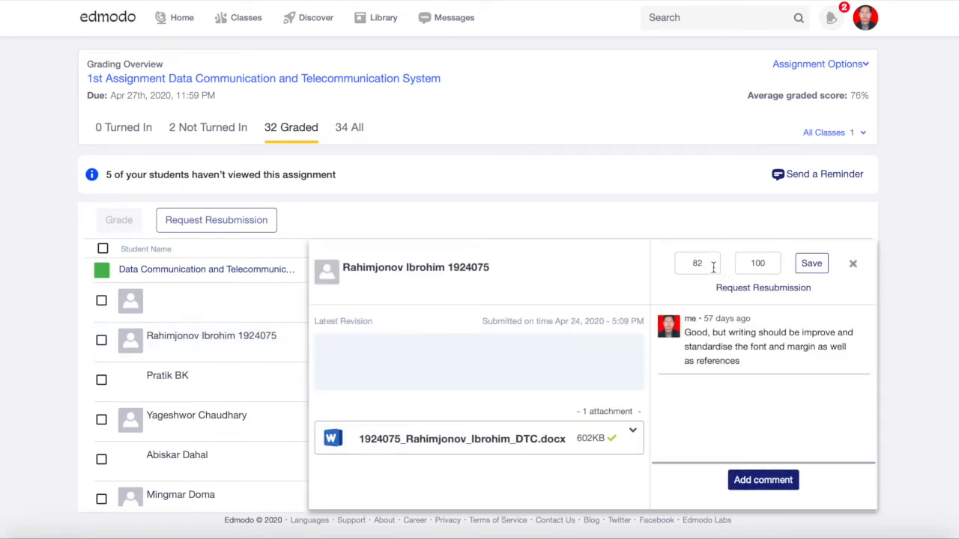
{"action": "left_click", "coordinate": [700, 263]}
{"action": "key", "text": "BackSpace"}
{"action": "key", "text": "BackSpace"}
{"action": "type", "text": "90"}
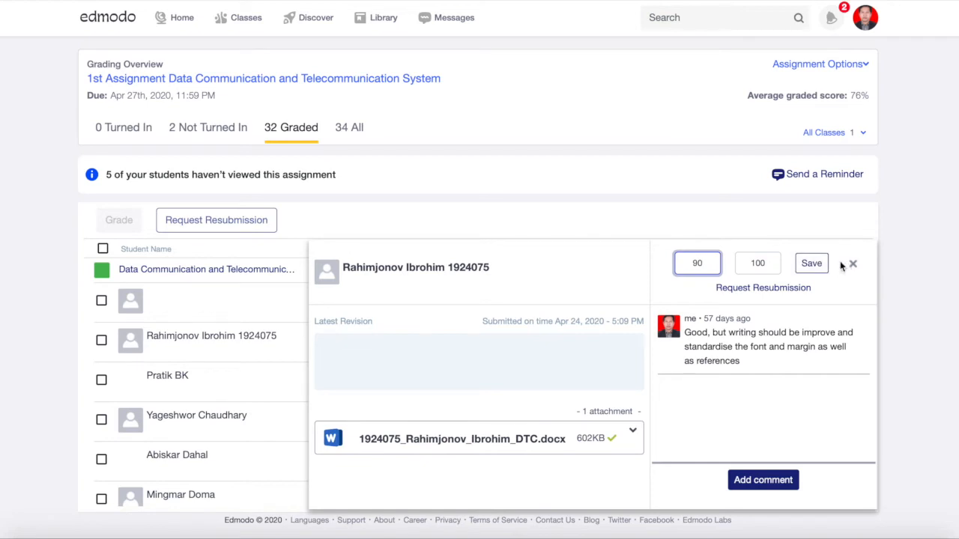
- Set the student's grade back to 82
{"action": "key", "text": "BackSpace"}
{"action": "key", "text": "BackSpace"}
{"action": "type", "text": "82"}
- Start a new comment on the submission with the trial text ",jsvbdks," and clear it
{"action": "left_click", "coordinate": [758, 482]}
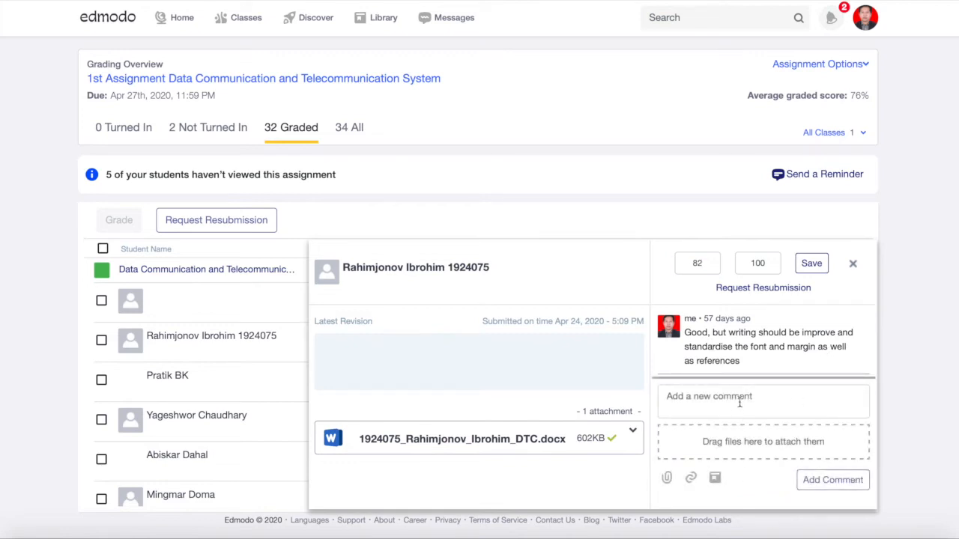
{"action": "left_click", "coordinate": [739, 404]}
{"action": "type", "text": ",jsvbdks,"}
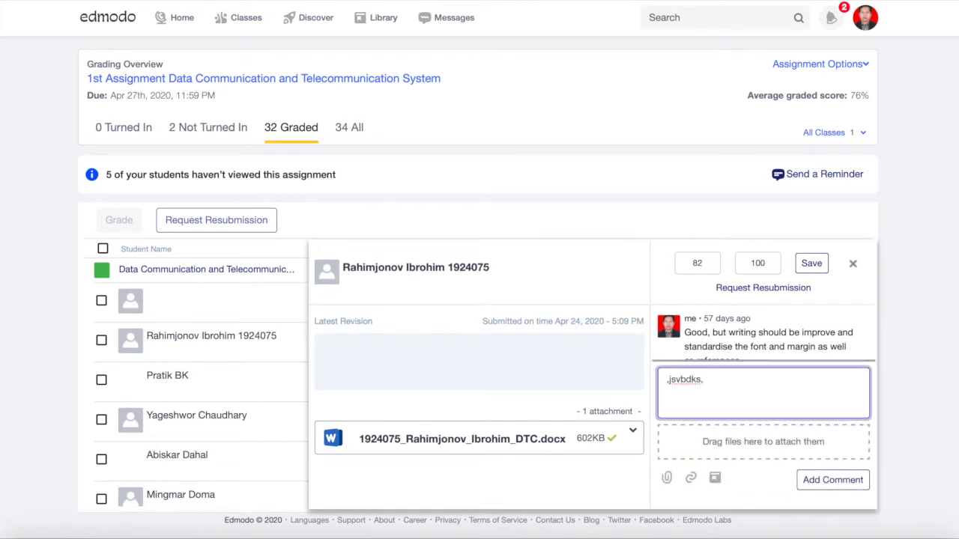
{"action": "key", "text": "BackSpace"}
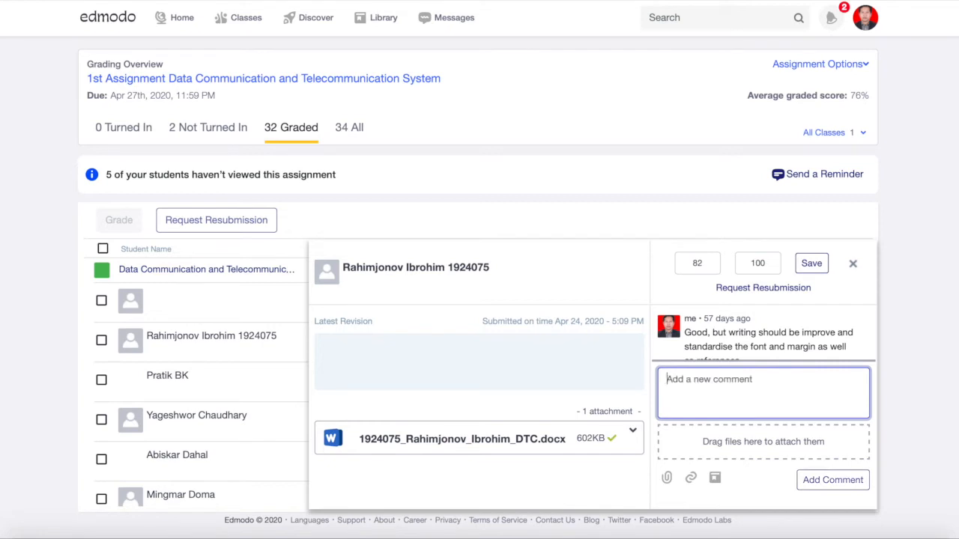
- Try "b,sg" as the submission's comment text and clear it without posting
{"action": "type", "text": "b,sg"}
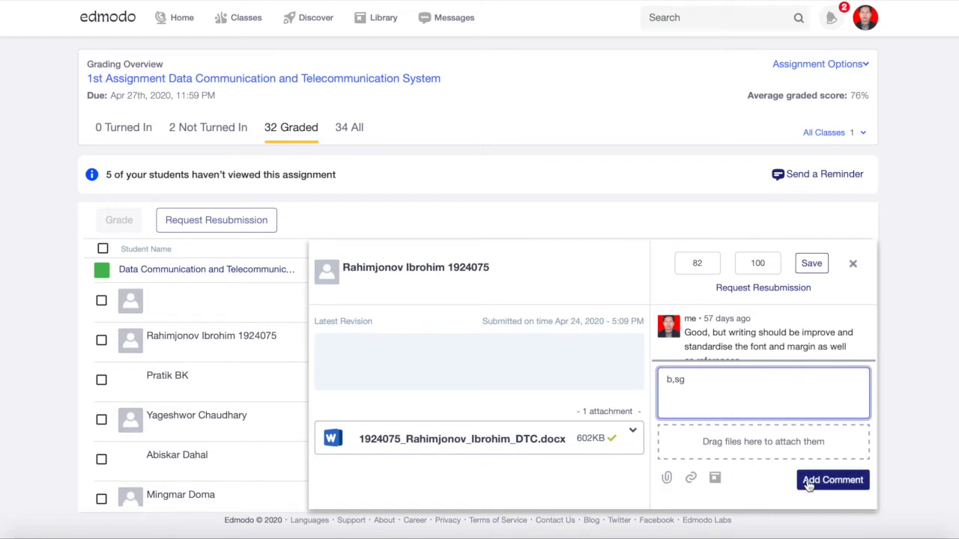
{"action": "key", "text": "BackSpace"}
{"action": "key", "text": "BackSpace"}
{"action": "key", "text": "BackSpace"}
{"action": "key", "text": "BackSpace"}
{"action": "left_click", "coordinate": [783, 345]}
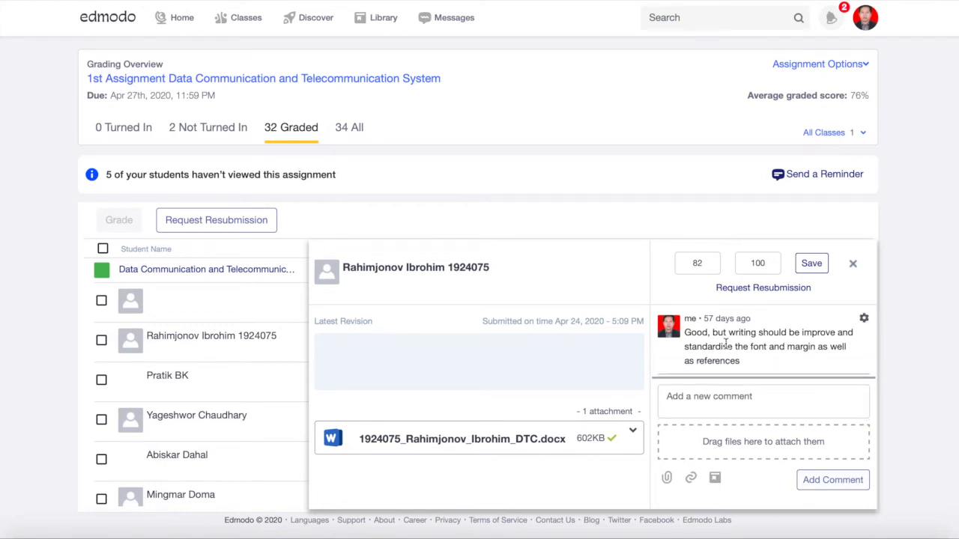
- Open the submission's attached Word document, read through its pages, and return to the grading overview
{"action": "left_click", "coordinate": [460, 447]}
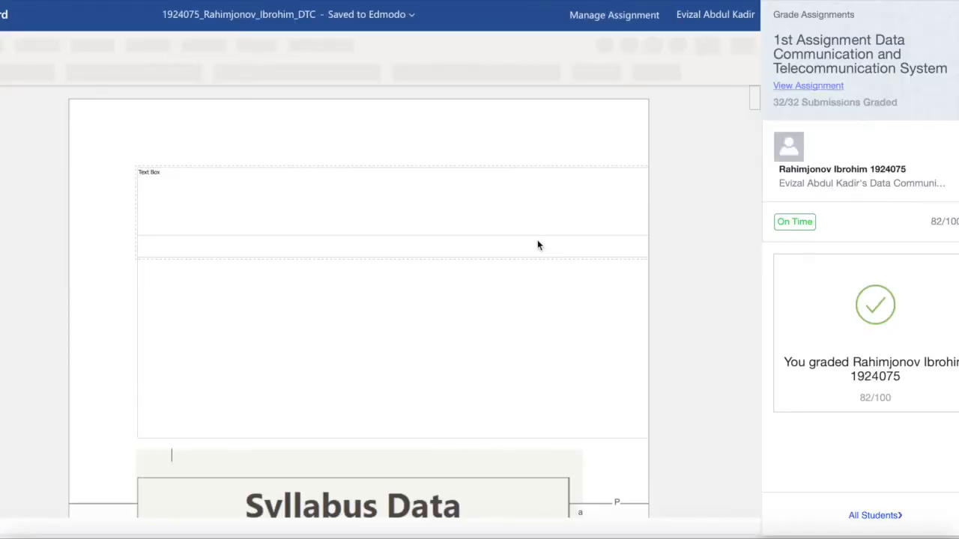
{"action": "scroll", "coordinate": [537, 245], "scroll_direction": "down", "scroll_amount": 5}
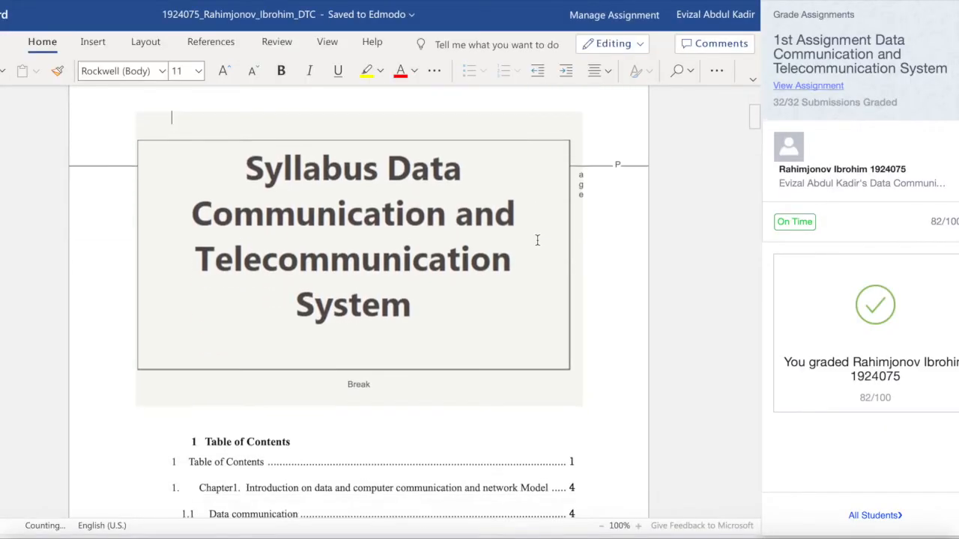
{"action": "scroll", "coordinate": [537, 245], "scroll_direction": "down", "scroll_amount": 8}
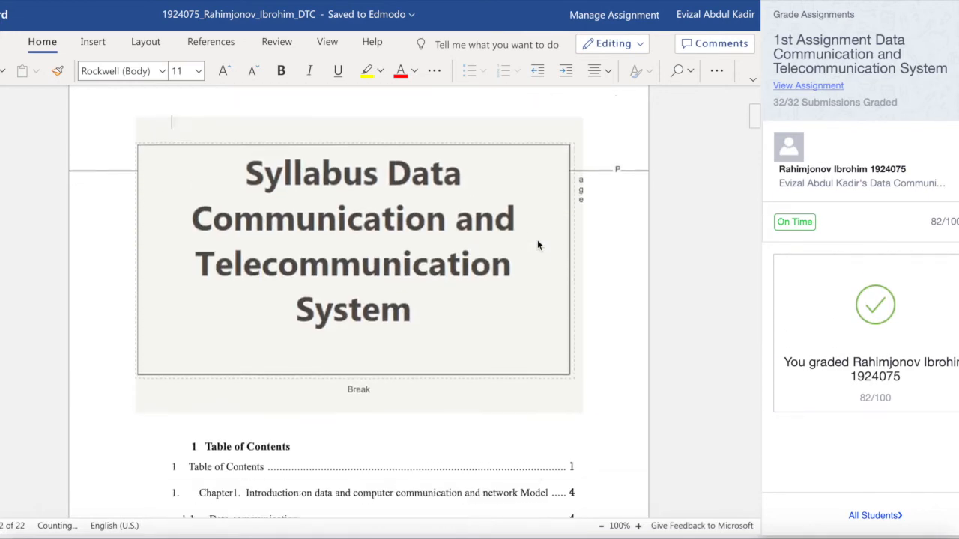
{"action": "scroll", "coordinate": [537, 240], "scroll_direction": "down", "scroll_amount": 20}
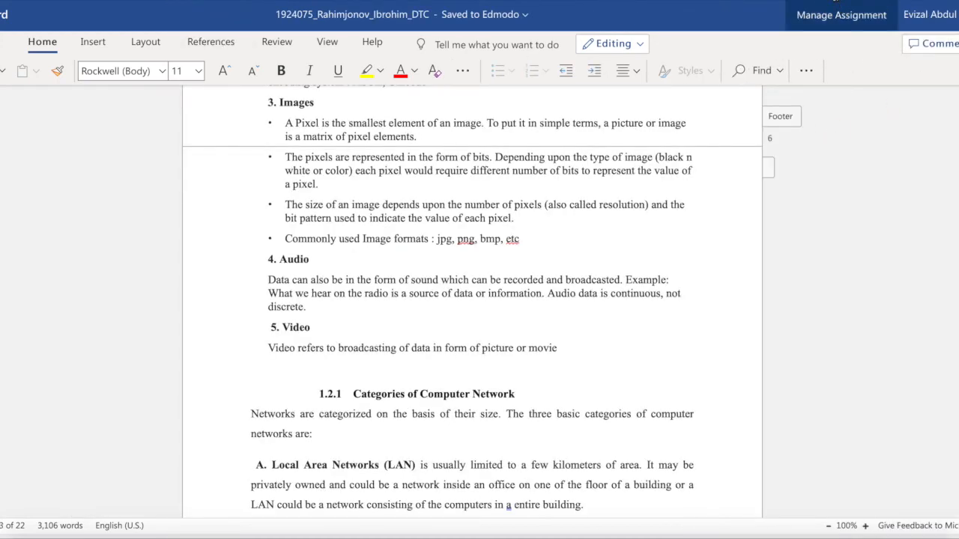
{"action": "left_click", "coordinate": [836, 6]}
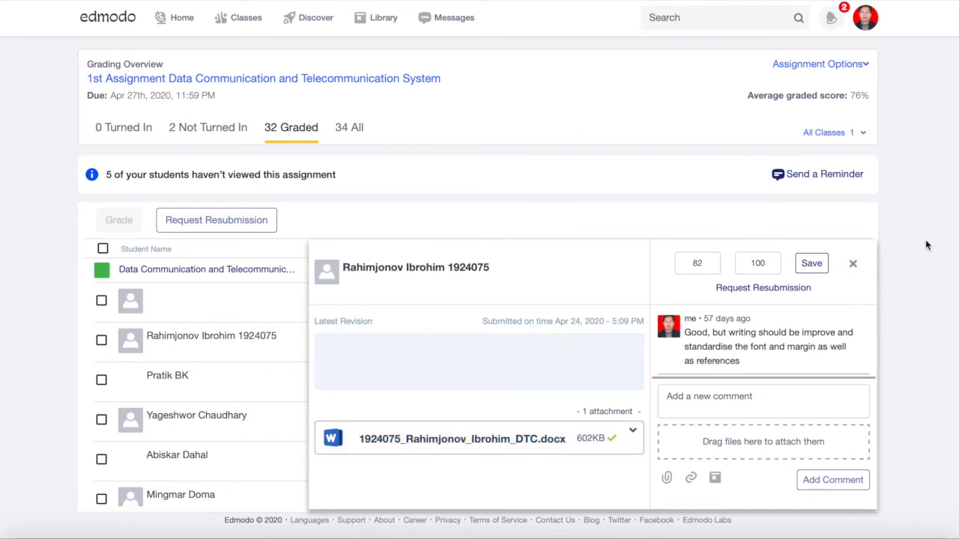
- Close the student's submission and look through the graded students' submission dates and grades
{"action": "left_click", "coordinate": [852, 263]}
{"action": "scroll", "coordinate": [473, 339], "scroll_direction": "down", "scroll_amount": 3}
{"action": "scroll", "coordinate": [474, 339], "scroll_direction": "up", "scroll_amount": 3}
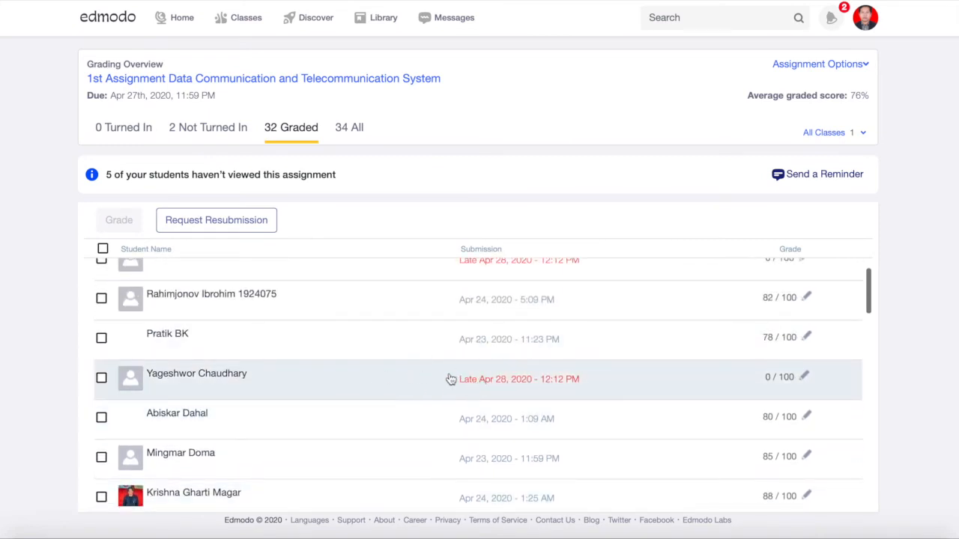
{"action": "scroll", "coordinate": [449, 379], "scroll_direction": "up", "scroll_amount": 1}
{"action": "scroll", "coordinate": [428, 445], "scroll_direction": "down", "scroll_amount": 1}
{"action": "scroll", "coordinate": [426, 446], "scroll_direction": "up", "scroll_amount": 1}
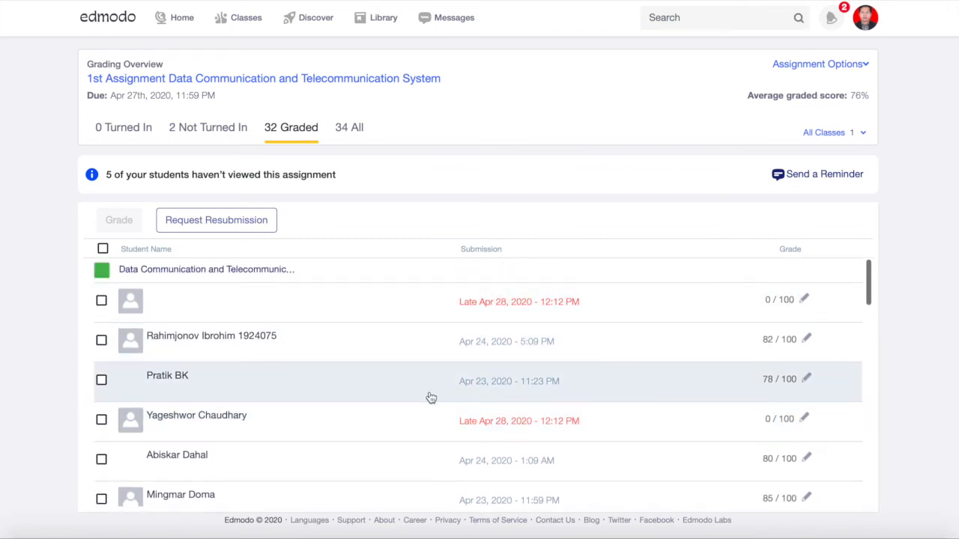
{"action": "scroll", "coordinate": [446, 404], "scroll_direction": "down", "scroll_amount": 7}
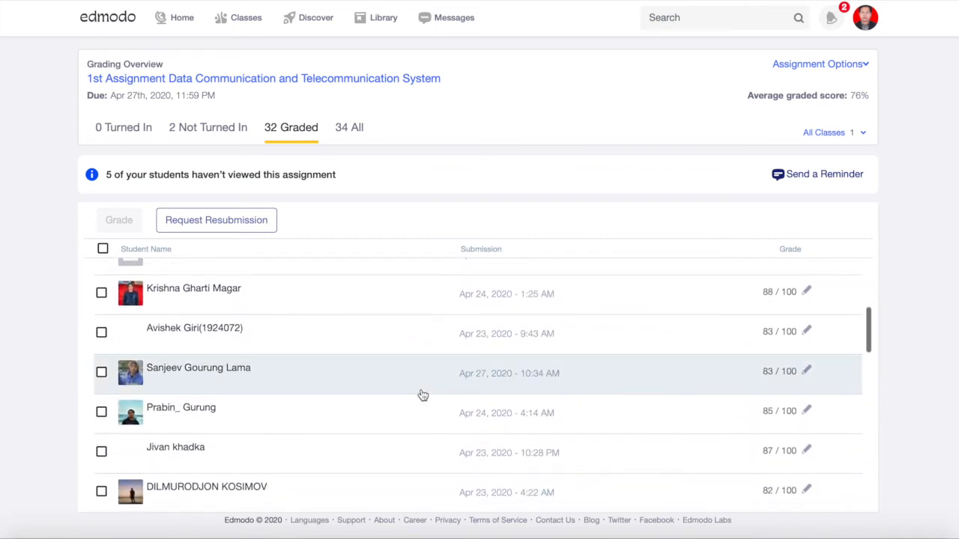
{"action": "scroll", "coordinate": [422, 395], "scroll_direction": "down", "scroll_amount": 1}
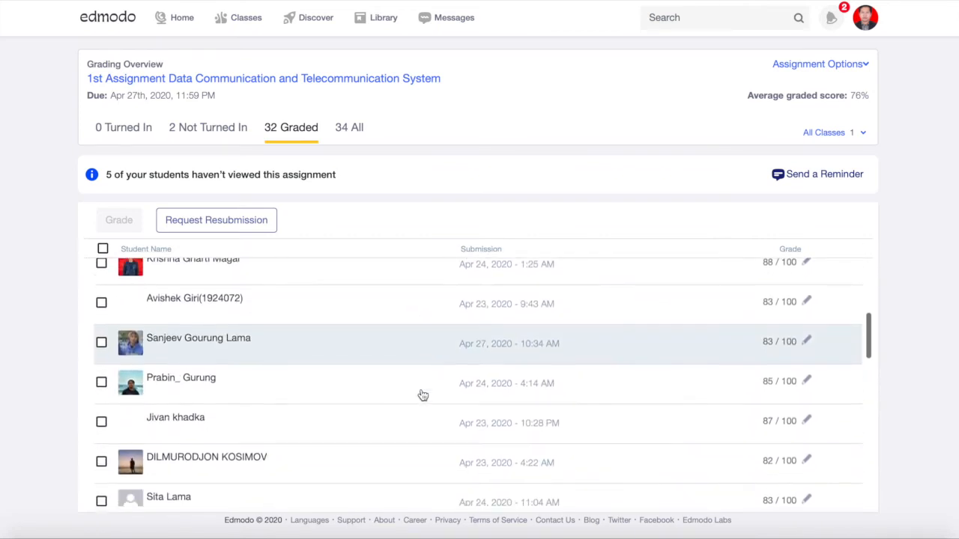
- Open the submission dated Apr 27, 2020 at 10:34 AM to view its grade and feedback, and close it
{"action": "left_click", "coordinate": [235, 343]}
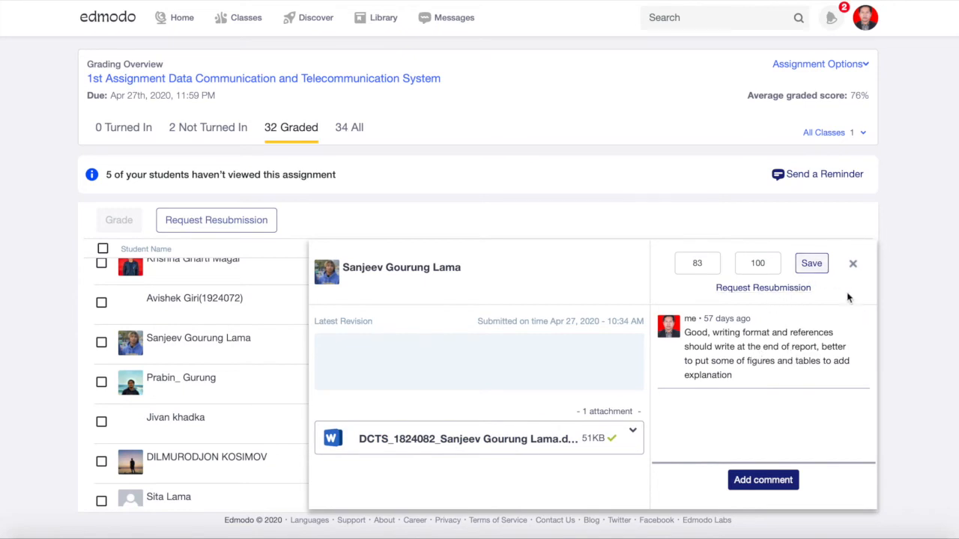
{"action": "left_click", "coordinate": [852, 263]}
{"action": "scroll", "coordinate": [442, 329], "scroll_direction": "up", "scroll_amount": 2}
{"action": "scroll", "coordinate": [443, 329], "scroll_direction": "up", "scroll_amount": 3}
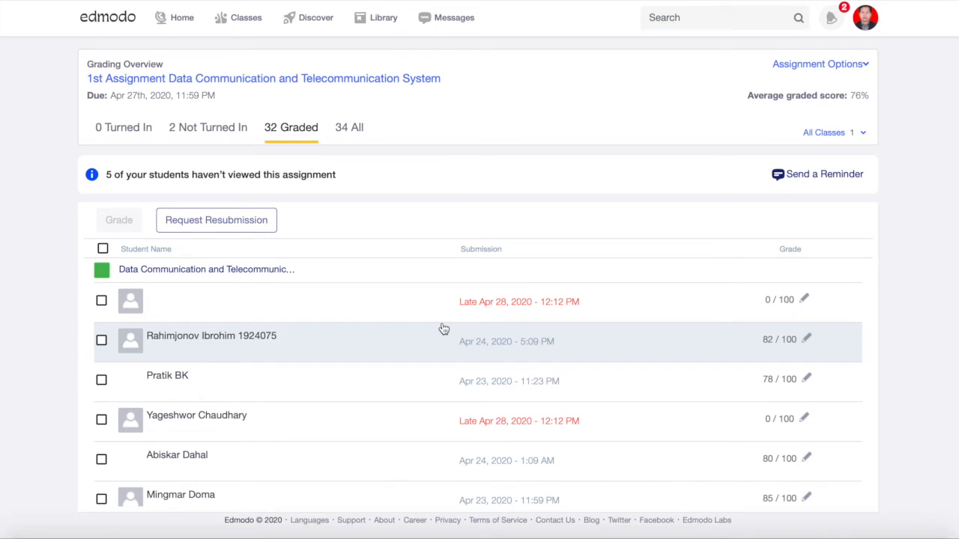
- Look through the graded students, check the submission dated Apr 26, 2020 at 9:33 PM with its feedback, and close it
{"action": "scroll", "coordinate": [443, 330], "scroll_direction": "down", "scroll_amount": 3}
{"action": "scroll", "coordinate": [442, 330], "scroll_direction": "down", "scroll_amount": 5}
{"action": "scroll", "coordinate": [443, 330], "scroll_direction": "up", "scroll_amount": 10}
{"action": "scroll", "coordinate": [399, 356], "scroll_direction": "down", "scroll_amount": 3}
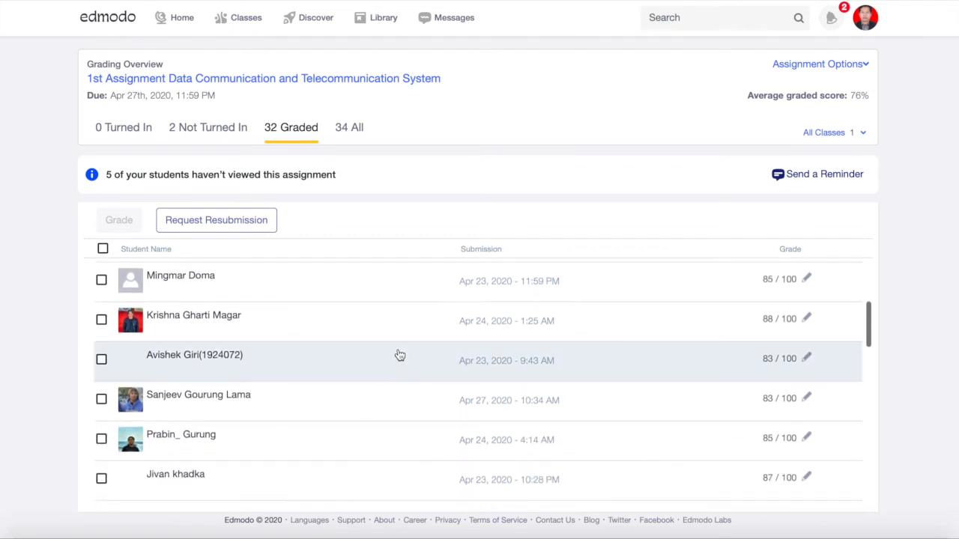
{"action": "scroll", "coordinate": [399, 356], "scroll_direction": "down", "scroll_amount": 1}
{"action": "scroll", "coordinate": [400, 356], "scroll_direction": "down", "scroll_amount": 4}
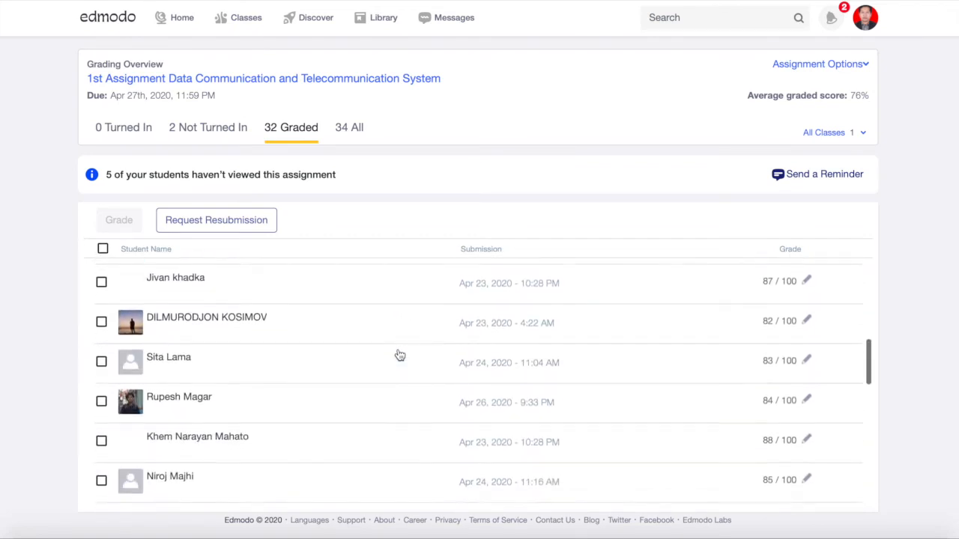
{"action": "scroll", "coordinate": [399, 355], "scroll_direction": "down", "scroll_amount": 2}
{"action": "left_click", "coordinate": [198, 342]}
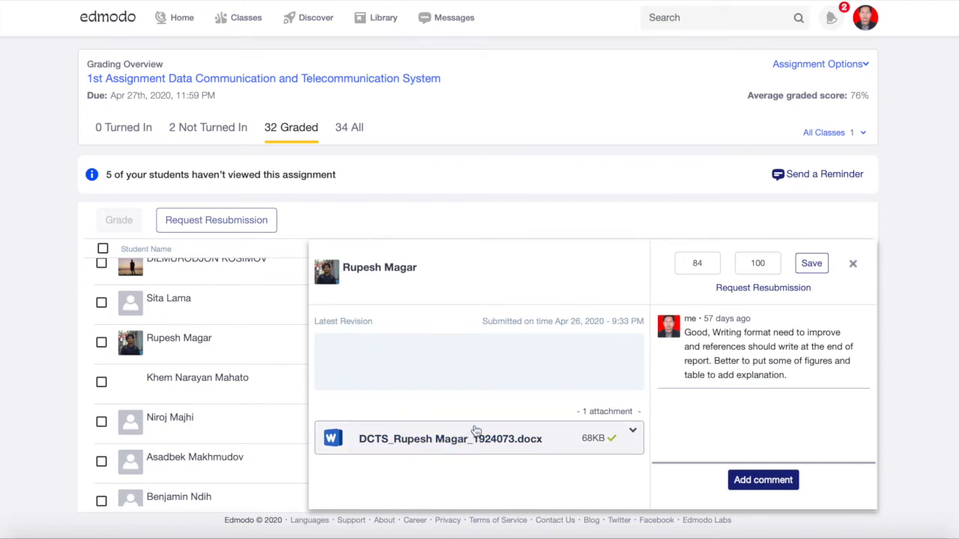
{"action": "left_click", "coordinate": [851, 267]}
- Reopen the Apr 26, 9:33 PM submission to review its feedback comment again, and close it
{"action": "scroll", "coordinate": [364, 372], "scroll_direction": "up", "scroll_amount": 2}
{"action": "scroll", "coordinate": [364, 372], "scroll_direction": "down", "scroll_amount": 2}
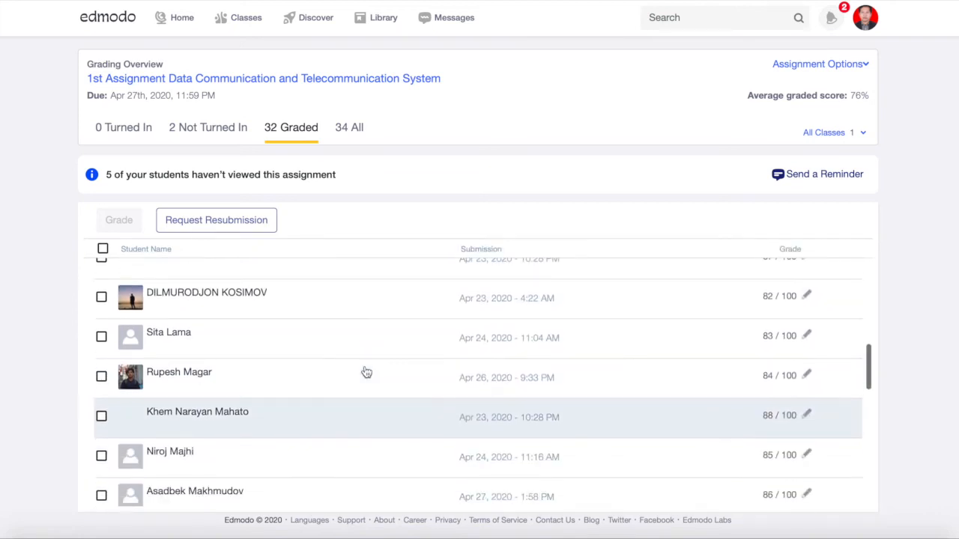
{"action": "left_click", "coordinate": [208, 378]}
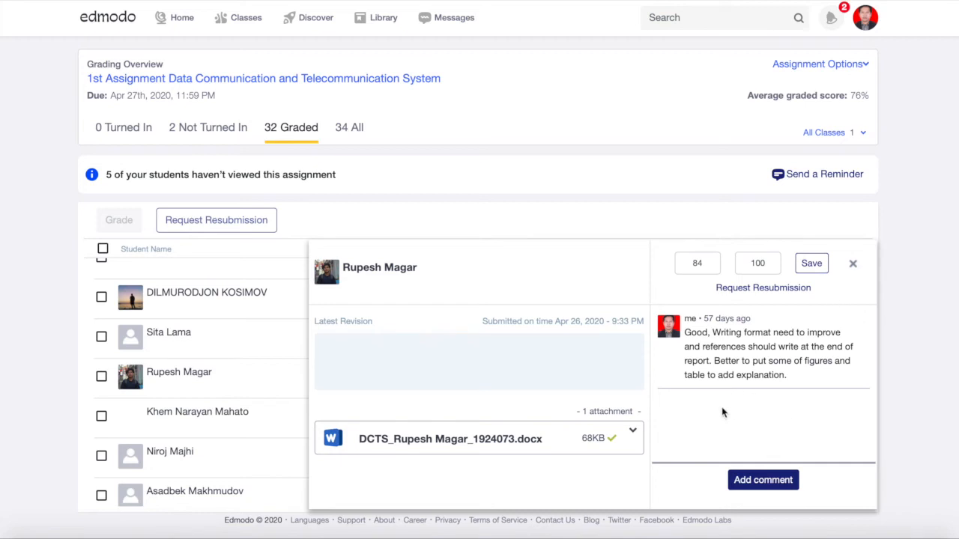
{"action": "left_click", "coordinate": [853, 265]}
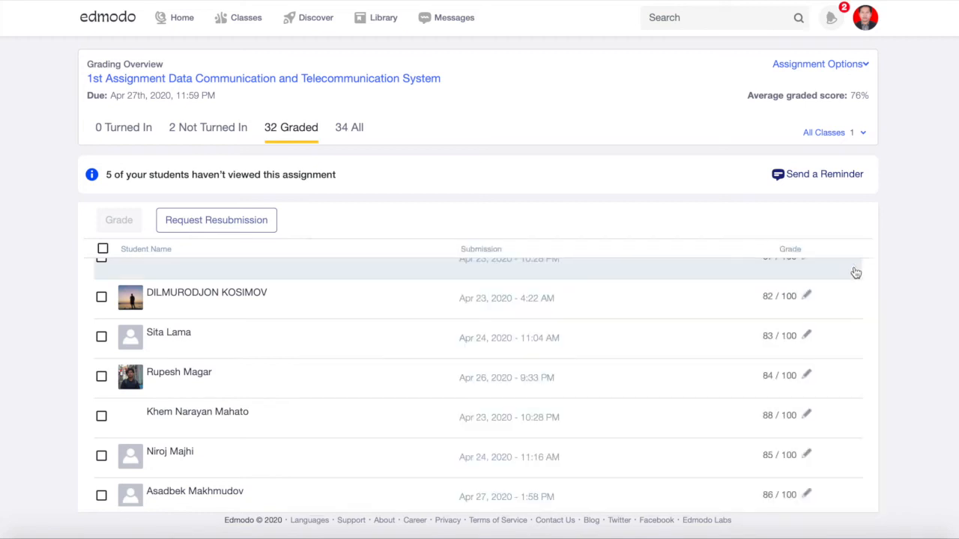
- Open the submission dated Apr 25, 2020 at 1:47 AM, read the comment exchange between teacher and student, and close it
{"action": "scroll", "coordinate": [360, 420], "scroll_direction": "down", "scroll_amount": 5}
{"action": "scroll", "coordinate": [360, 420], "scroll_direction": "down", "scroll_amount": 1}
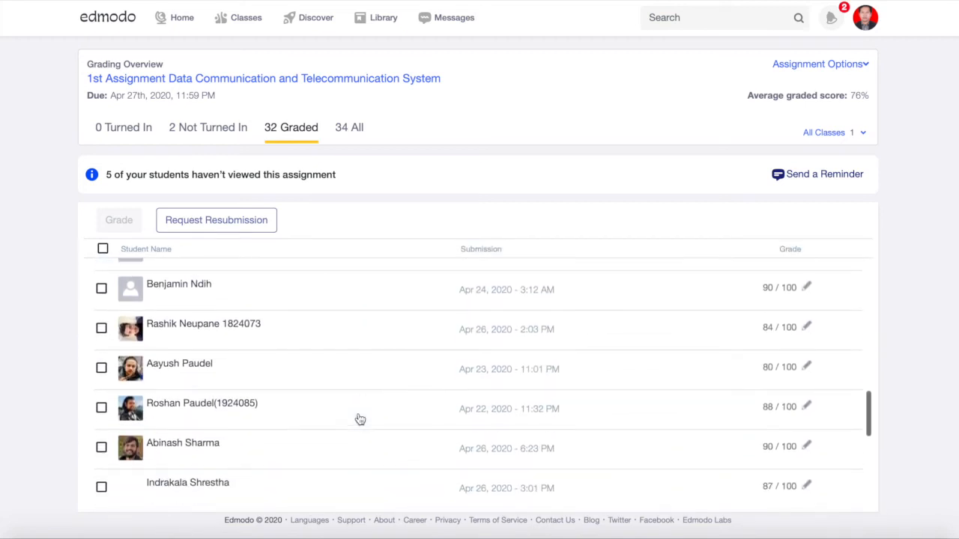
{"action": "scroll", "coordinate": [367, 392], "scroll_direction": "down", "scroll_amount": 1}
{"action": "scroll", "coordinate": [368, 392], "scroll_direction": "down", "scroll_amount": 3}
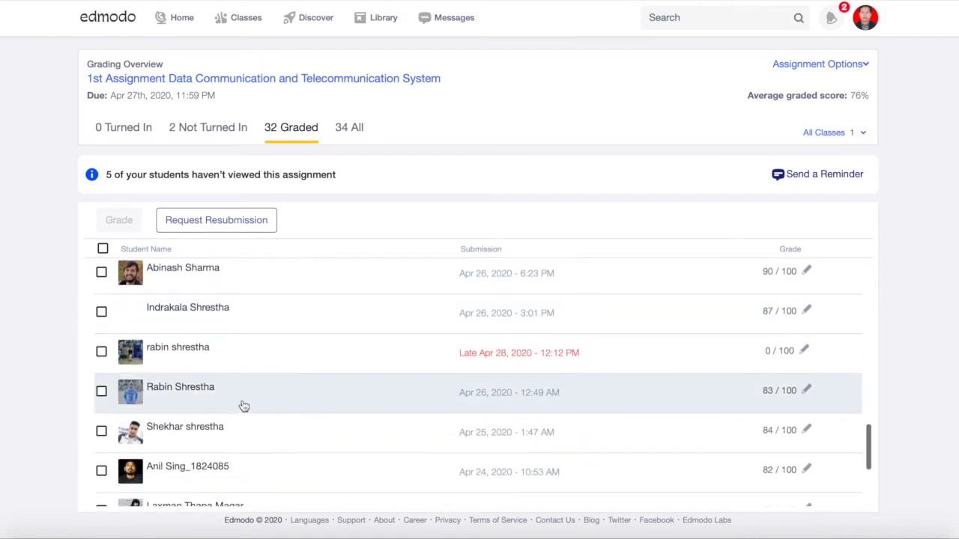
{"action": "left_click", "coordinate": [206, 428]}
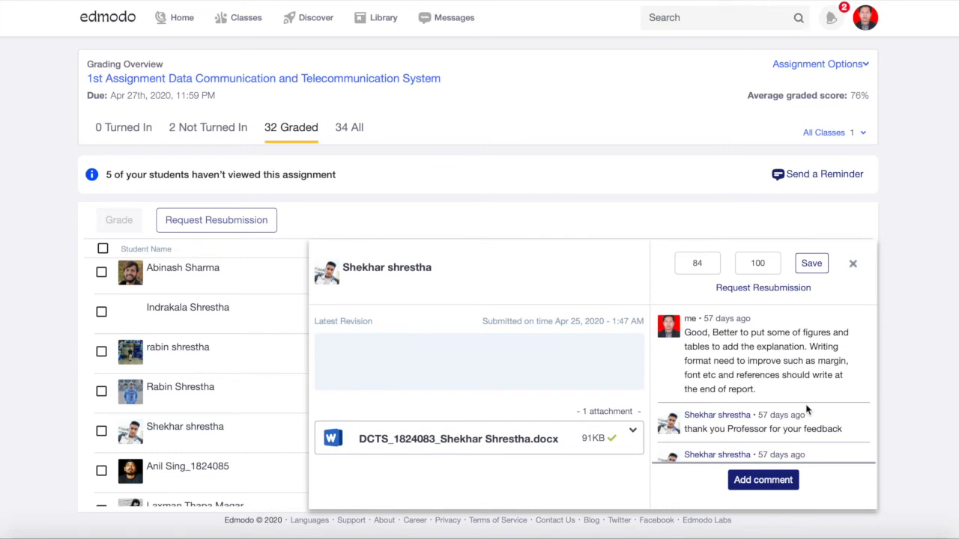
{"action": "scroll", "coordinate": [807, 407], "scroll_direction": "down", "scroll_amount": 3}
{"action": "scroll", "coordinate": [807, 410], "scroll_direction": "up", "scroll_amount": 2}
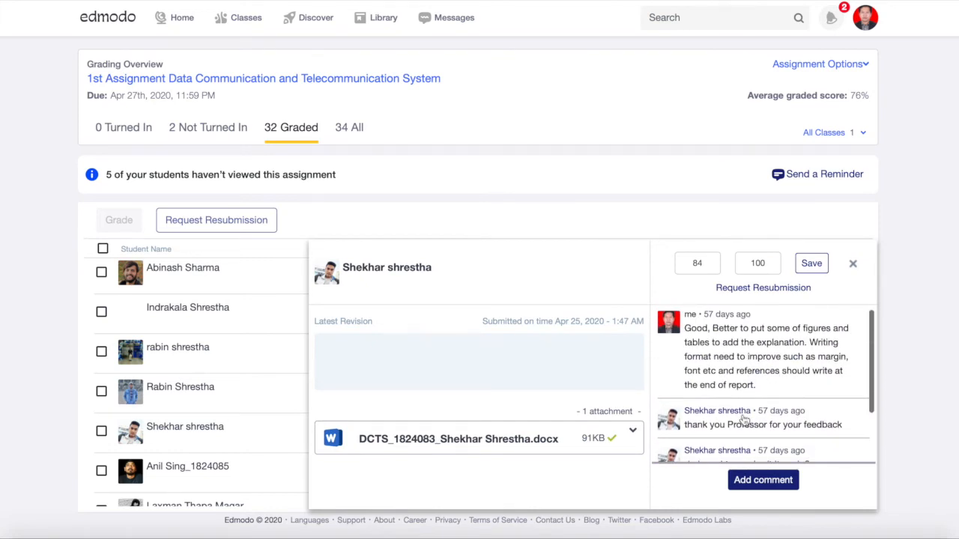
{"action": "scroll", "coordinate": [798, 368], "scroll_direction": "down", "scroll_amount": 3}
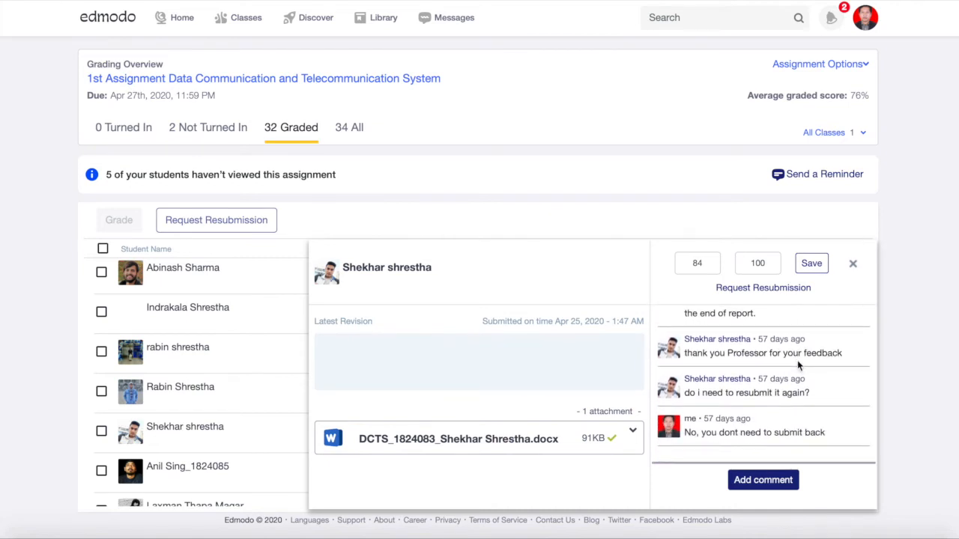
{"action": "scroll", "coordinate": [796, 361], "scroll_direction": "up", "scroll_amount": 3}
{"action": "scroll", "coordinate": [797, 360], "scroll_direction": "down", "scroll_amount": 1}
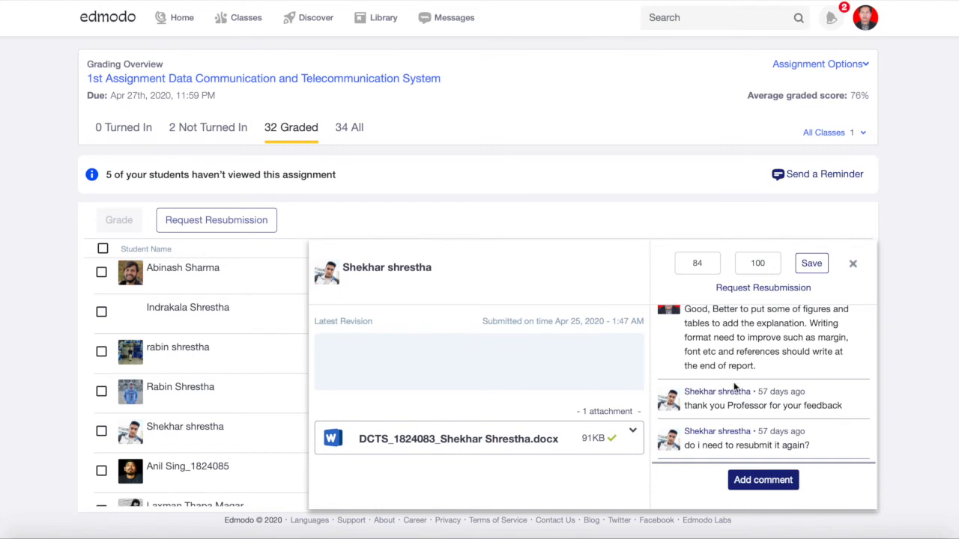
{"action": "scroll", "coordinate": [734, 386], "scroll_direction": "down", "scroll_amount": 2}
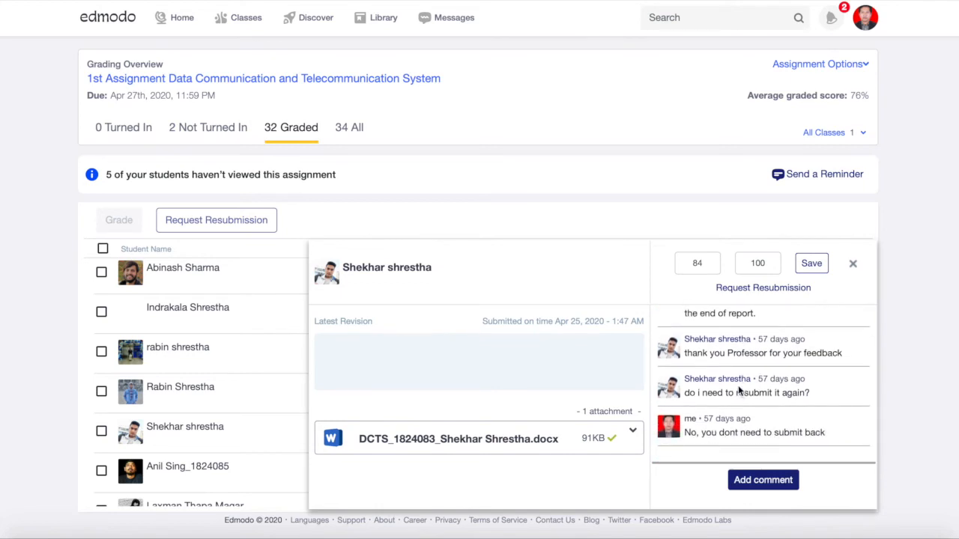
{"action": "left_click", "coordinate": [852, 266]}
- Compare the assignment's student lists by status: Not Turned In, Graded, All and Turned In
{"action": "scroll", "coordinate": [456, 366], "scroll_direction": "down", "scroll_amount": 10}
{"action": "scroll", "coordinate": [456, 367], "scroll_direction": "up", "scroll_amount": 5}
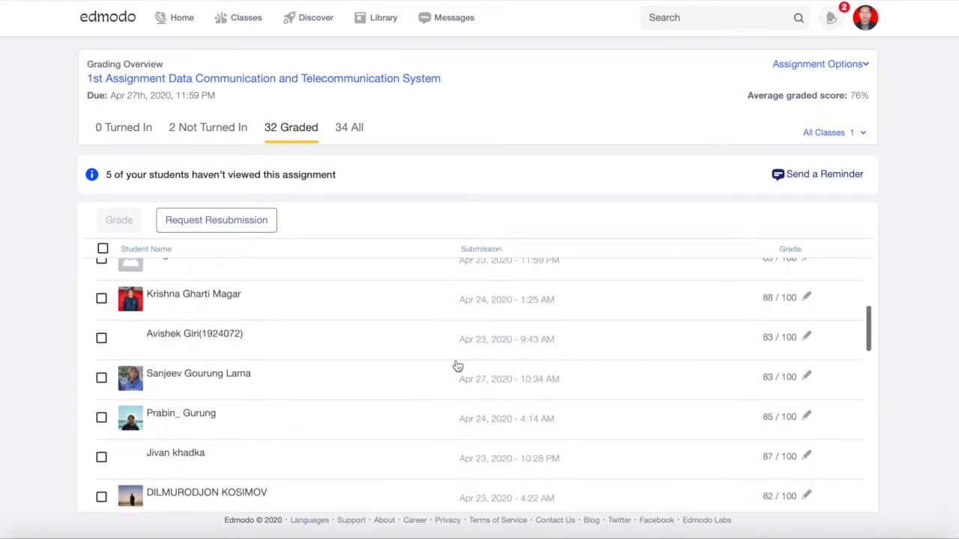
{"action": "scroll", "coordinate": [458, 367], "scroll_direction": "up", "scroll_amount": 3}
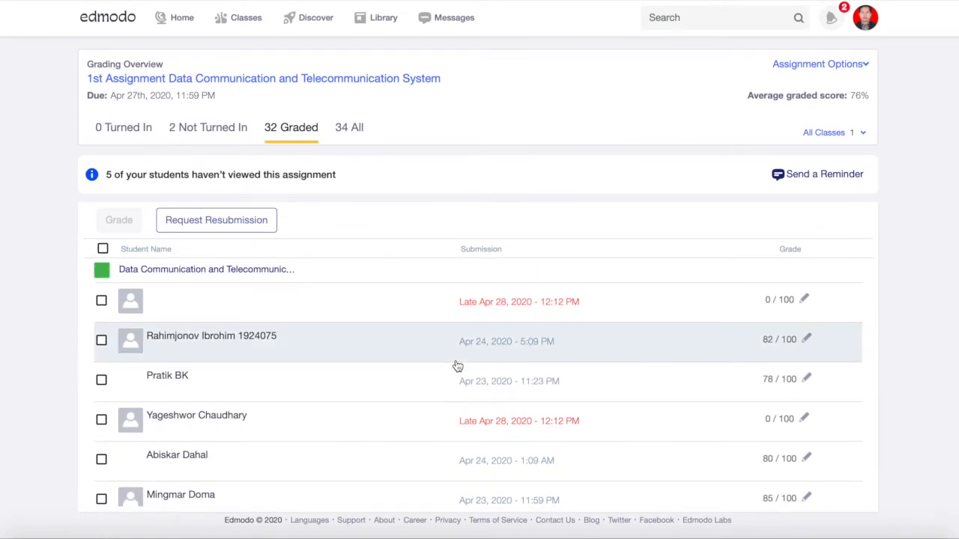
{"action": "left_click", "coordinate": [207, 127]}
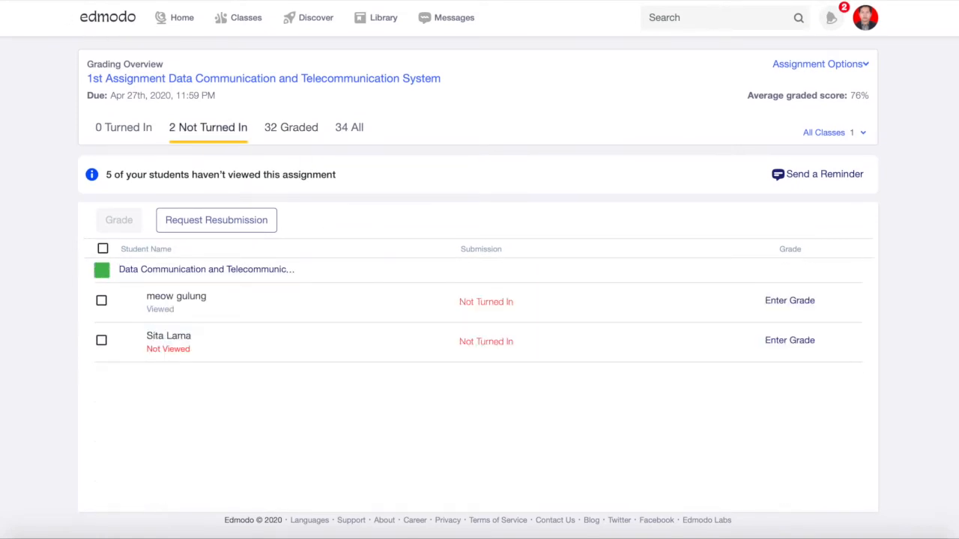
{"action": "left_click", "coordinate": [290, 127]}
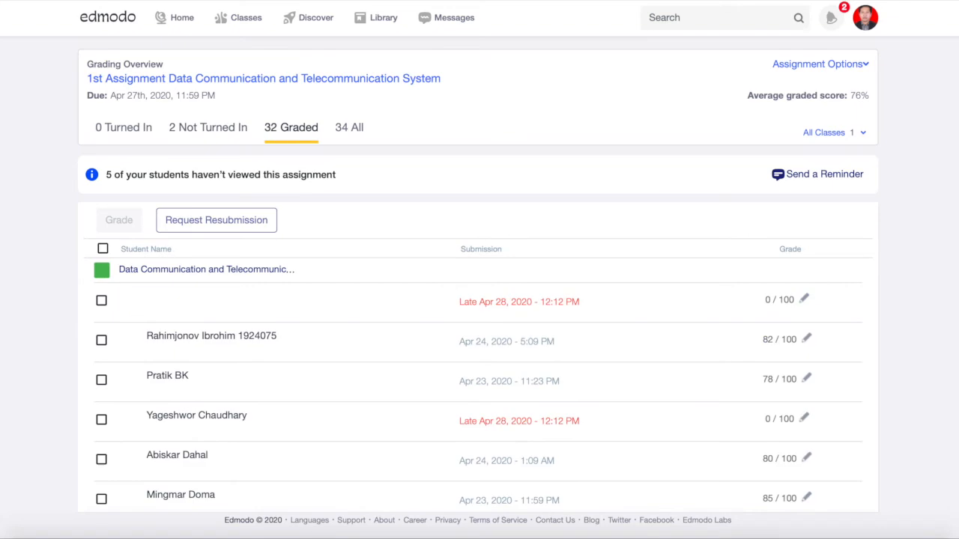
{"action": "scroll", "coordinate": [332, 316], "scroll_direction": "down", "scroll_amount": 1}
{"action": "left_click", "coordinate": [349, 128]}
{"action": "left_click", "coordinate": [290, 127]}
{"action": "left_click", "coordinate": [208, 127]}
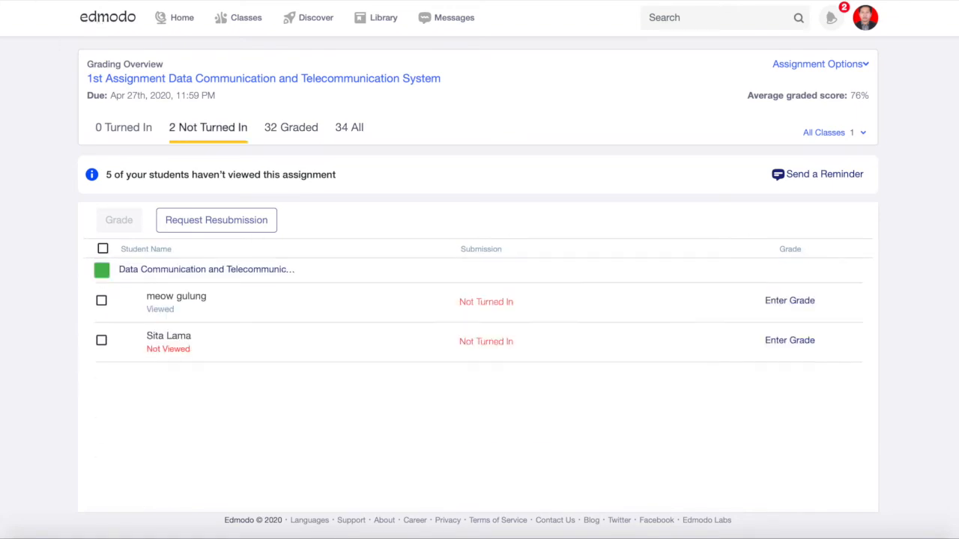
{"action": "left_click", "coordinate": [124, 127]}
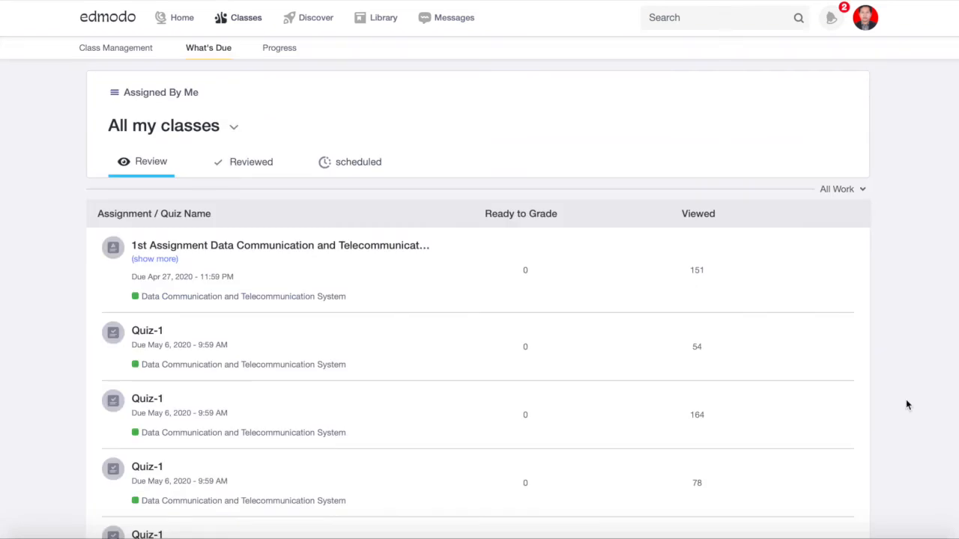
- Look through the assigned work awaiting review and open the Quiz-1 due May 6, 2020 at 10:00 AM
{"action": "scroll", "coordinate": [907, 403], "scroll_direction": "down", "scroll_amount": 5}
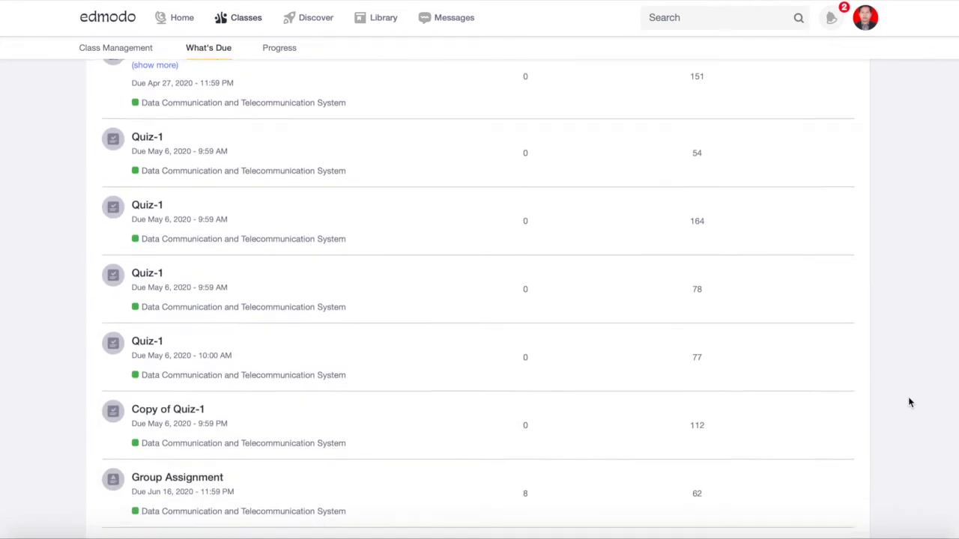
{"action": "scroll", "coordinate": [908, 403], "scroll_direction": "down", "scroll_amount": 2}
{"action": "scroll", "coordinate": [909, 402], "scroll_direction": "up", "scroll_amount": 1}
{"action": "scroll", "coordinate": [908, 402], "scroll_direction": "up", "scroll_amount": 1}
{"action": "scroll", "coordinate": [908, 403], "scroll_direction": "down", "scroll_amount": 2}
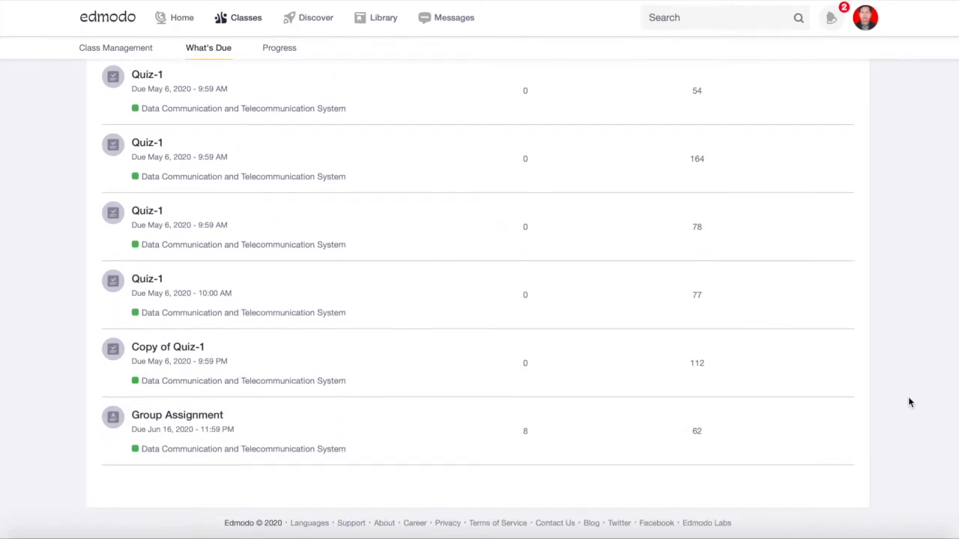
{"action": "left_click", "coordinate": [148, 279]}
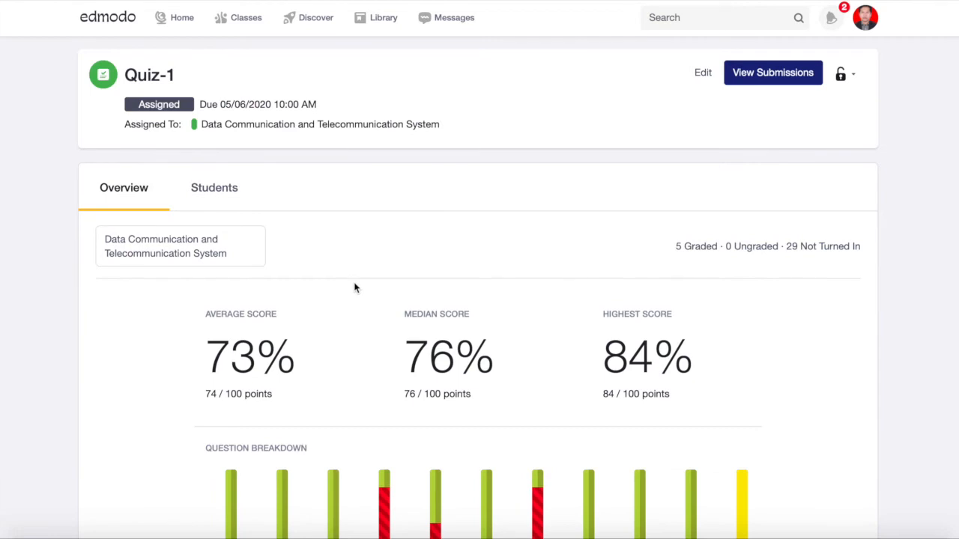
- Examine the quiz's average, median and highest scores together with its question breakdown and score distribution
{"action": "scroll", "coordinate": [355, 288], "scroll_direction": "down", "scroll_amount": 2}
{"action": "scroll", "coordinate": [355, 288], "scroll_direction": "down", "scroll_amount": 1}
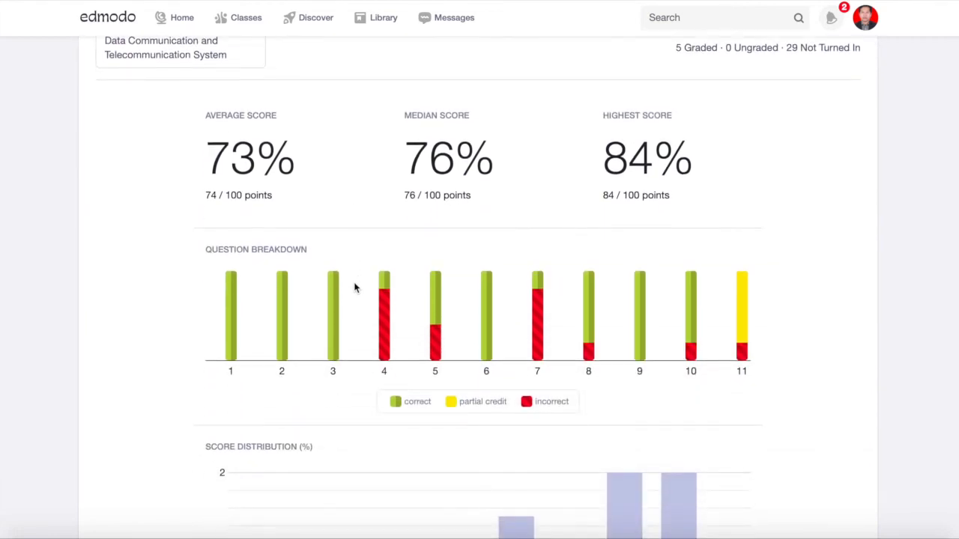
{"action": "scroll", "coordinate": [377, 246], "scroll_direction": "up", "scroll_amount": 1}
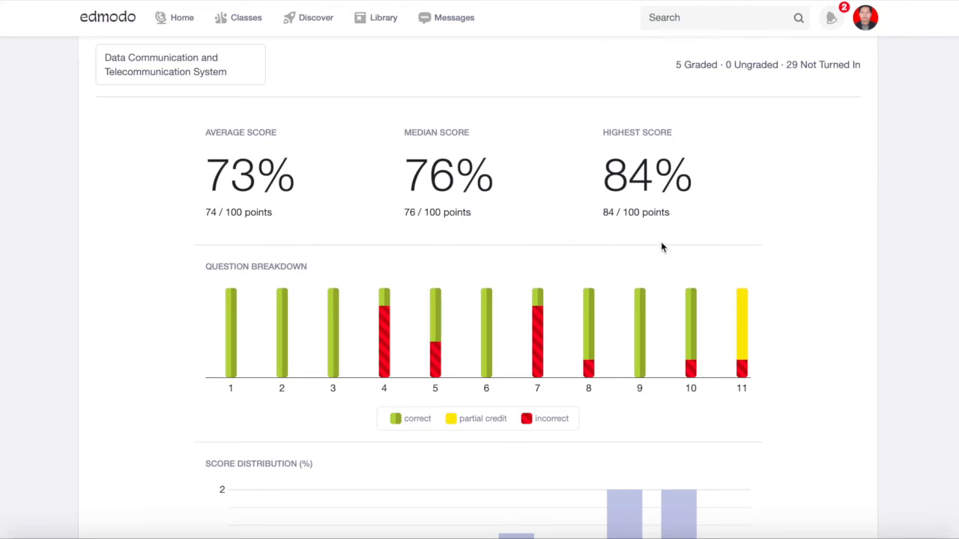
{"action": "scroll", "coordinate": [661, 246], "scroll_direction": "down", "scroll_amount": 2}
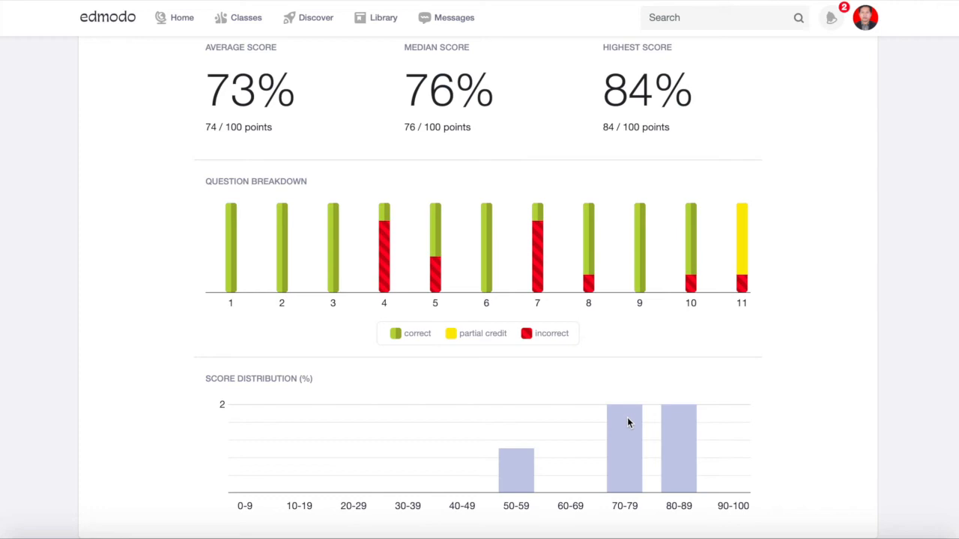
{"action": "scroll", "coordinate": [537, 369], "scroll_direction": "up", "scroll_amount": 3}
{"action": "scroll", "coordinate": [537, 369], "scroll_direction": "down", "scroll_amount": 3}
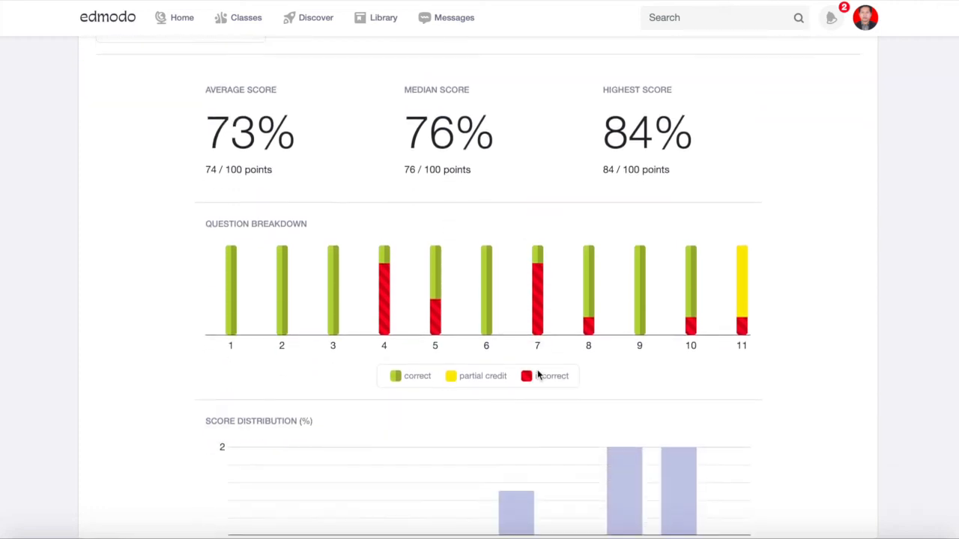
- Check the shares of correct and incorrect answers for individual questions in the question breakdown chart
{"action": "mouse_move", "coordinate": [580, 264]}
{"action": "scroll", "coordinate": [572, 277], "scroll_direction": "up", "scroll_amount": 1}
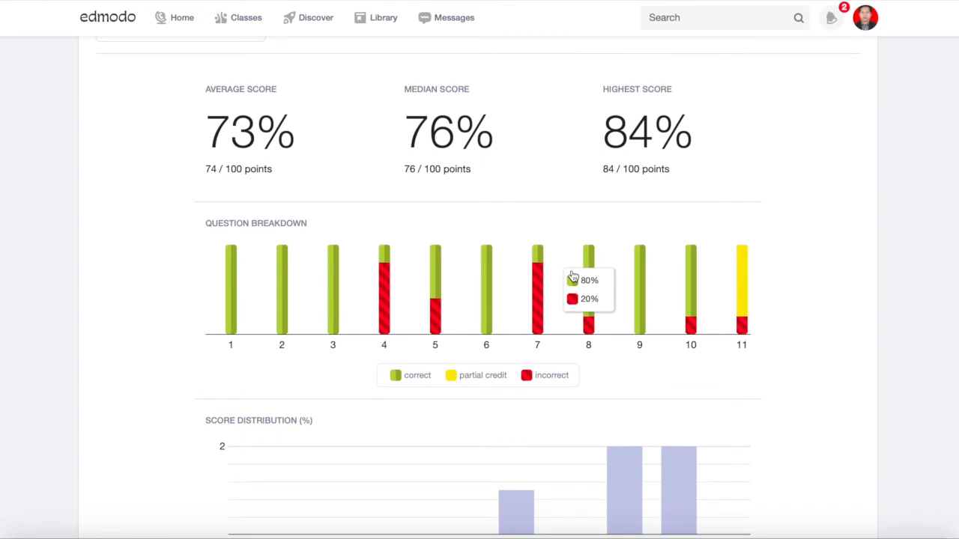
{"action": "scroll", "coordinate": [572, 277], "scroll_direction": "down", "scroll_amount": 1}
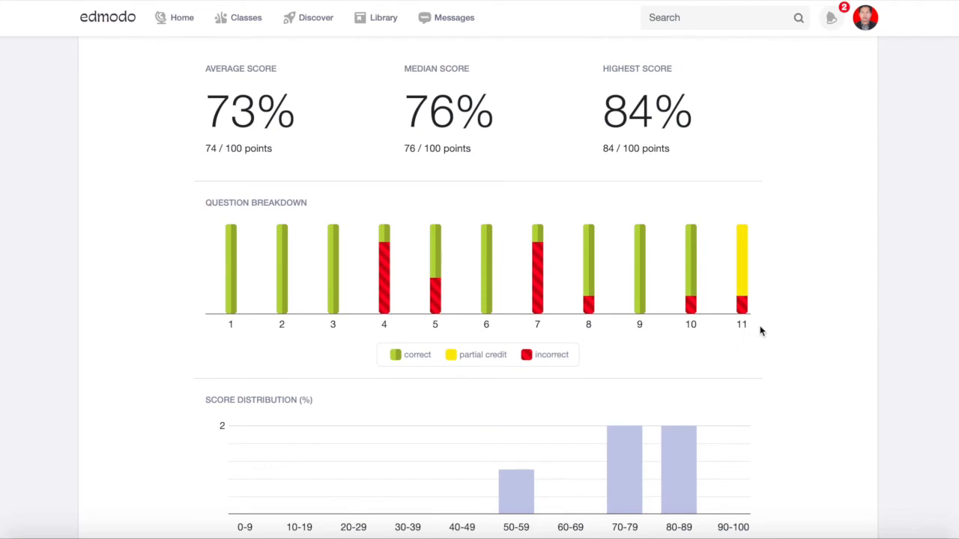
{"action": "mouse_move", "coordinate": [238, 321]}
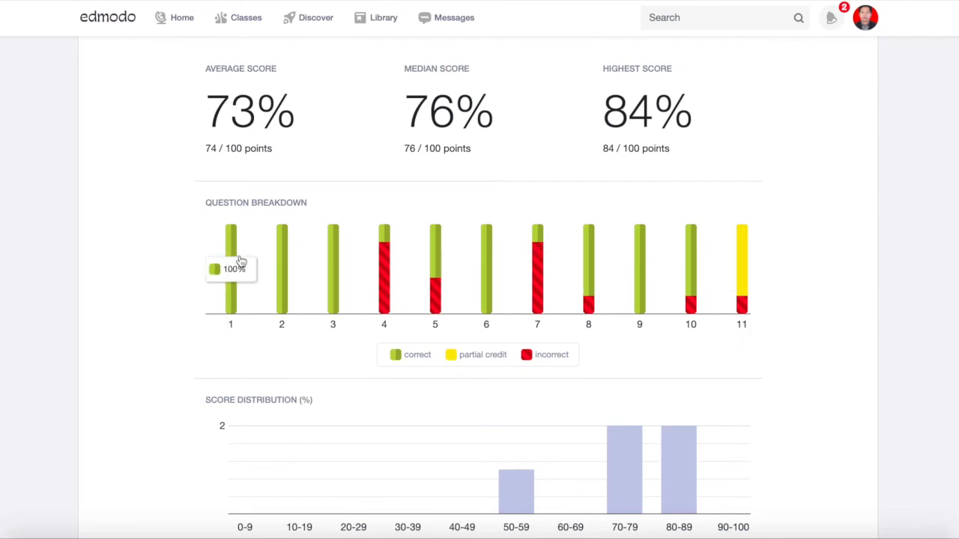
{"action": "mouse_move", "coordinate": [418, 233]}
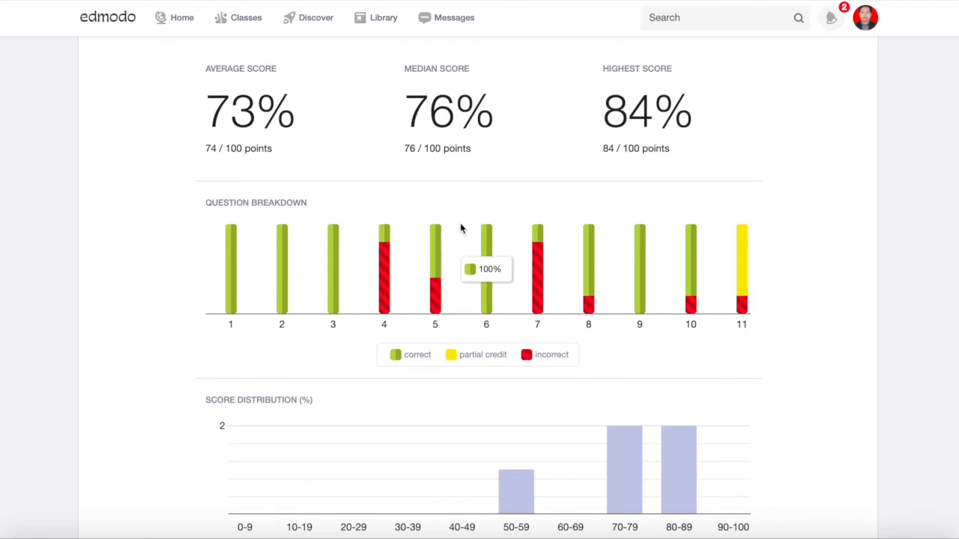
{"action": "scroll", "coordinate": [460, 227], "scroll_direction": "up", "scroll_amount": 1}
{"action": "mouse_move", "coordinate": [487, 313]}
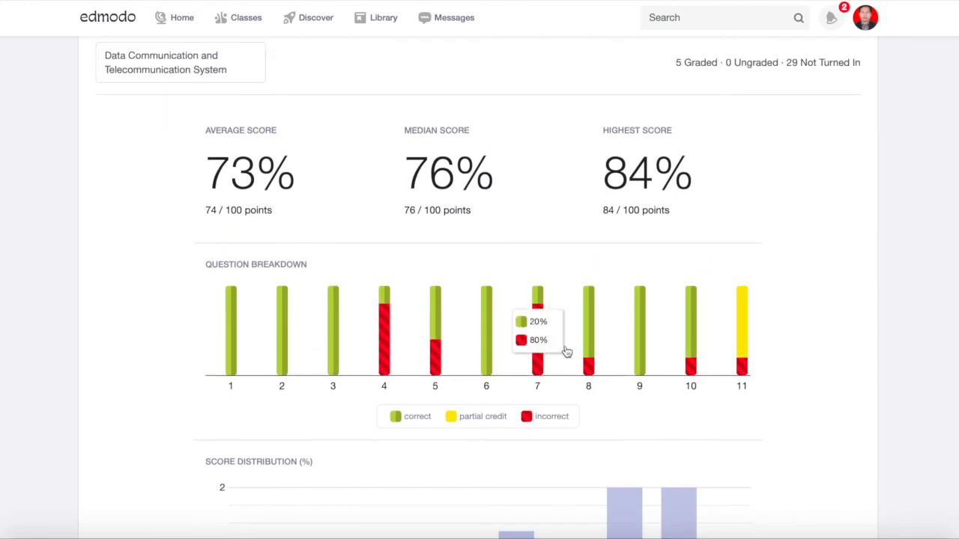
{"action": "scroll", "coordinate": [379, 234], "scroll_direction": "up", "scroll_amount": 2}
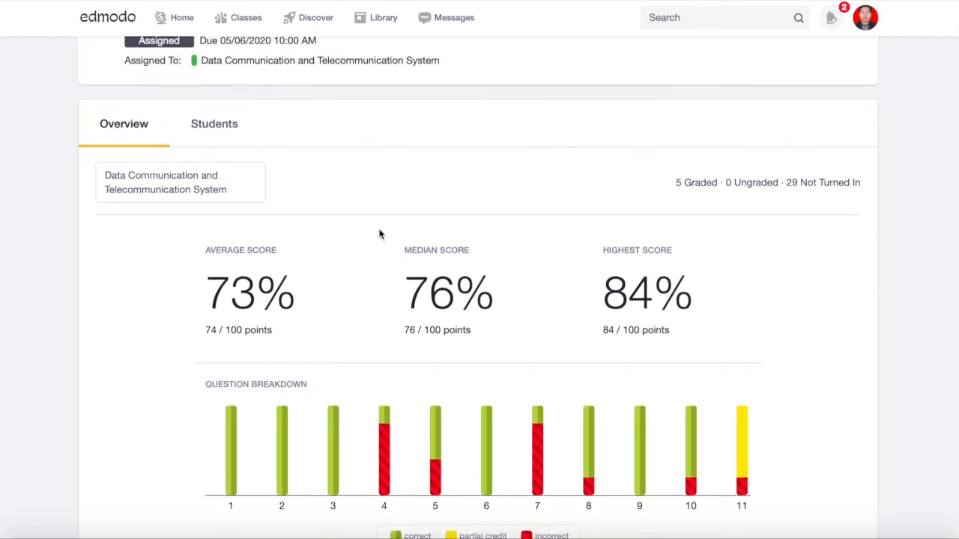
{"action": "scroll", "coordinate": [379, 234], "scroll_direction": "down", "scroll_amount": 2}
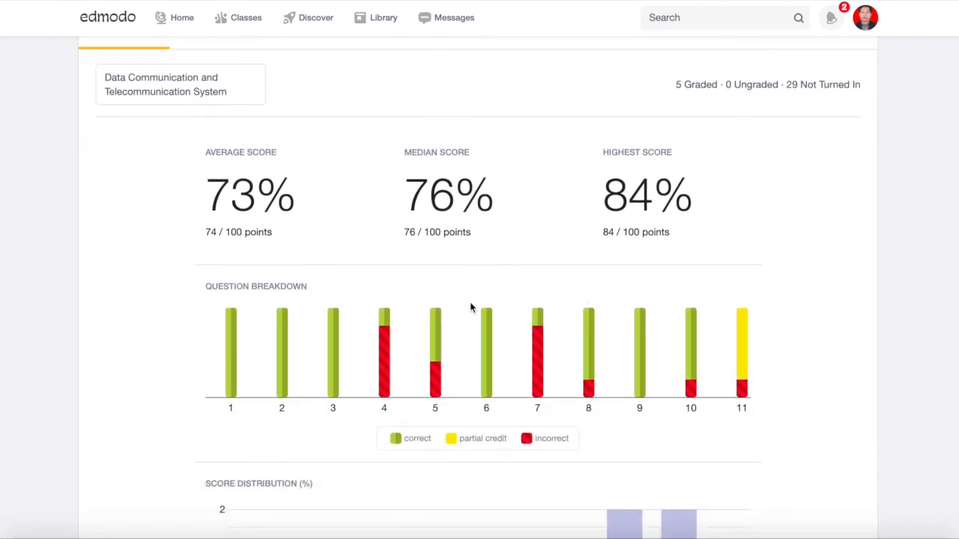
- Open the list of students for Quiz-1 and bring up the first listed student's graded submission
{"action": "scroll", "coordinate": [444, 277], "scroll_direction": "up", "scroll_amount": 2}
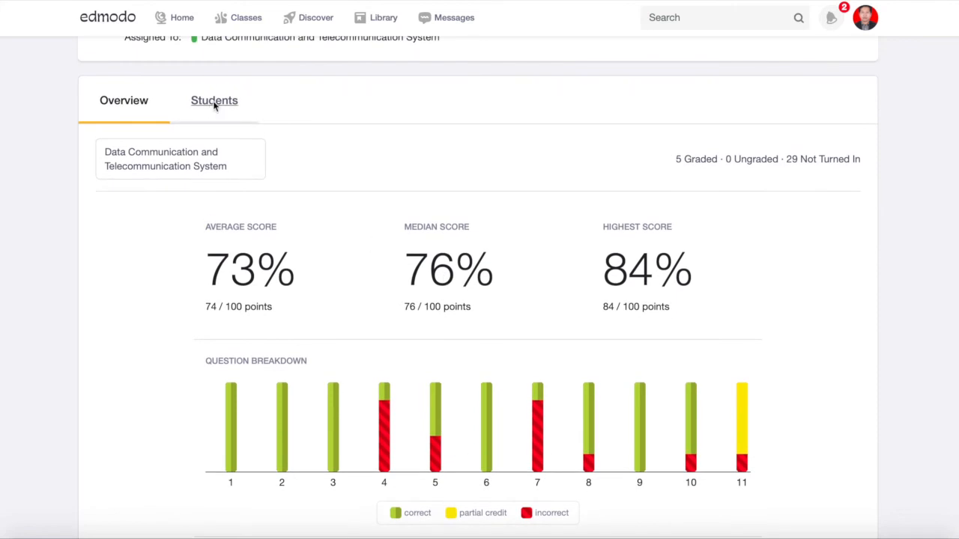
{"action": "left_click", "coordinate": [213, 105]}
{"action": "scroll", "coordinate": [379, 215], "scroll_direction": "up", "scroll_amount": 1}
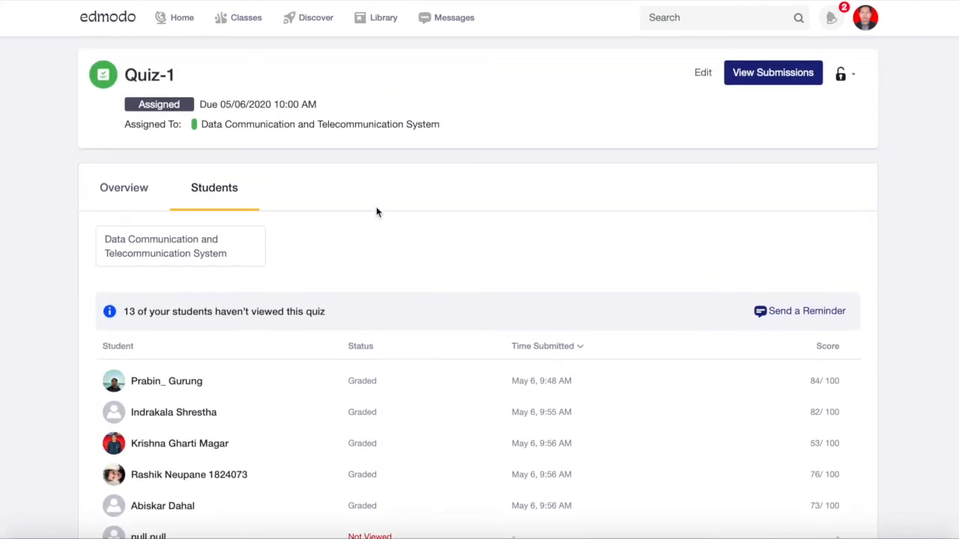
{"action": "scroll", "coordinate": [377, 213], "scroll_direction": "down", "scroll_amount": 1}
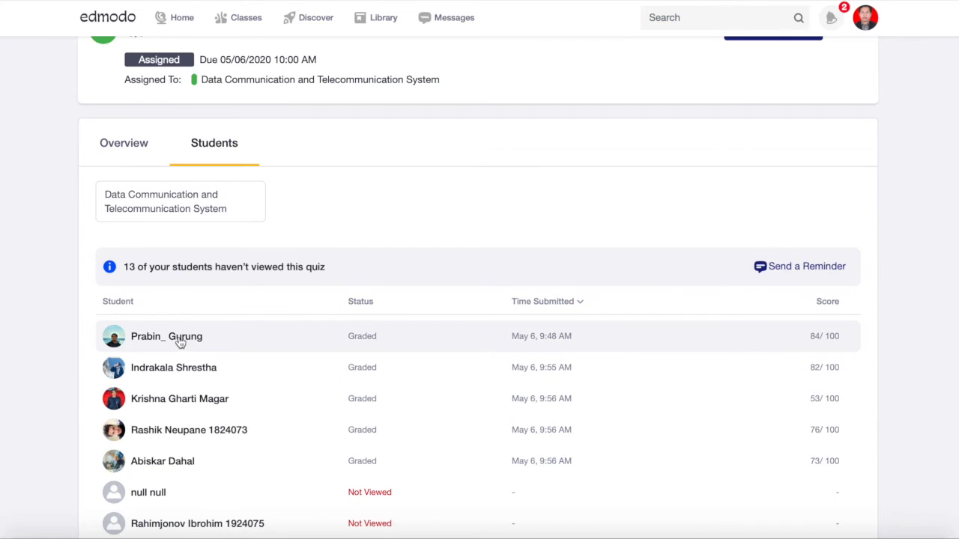
{"action": "left_click", "coordinate": [180, 341]}
{"action": "scroll", "coordinate": [409, 267], "scroll_direction": "up", "scroll_amount": 1}
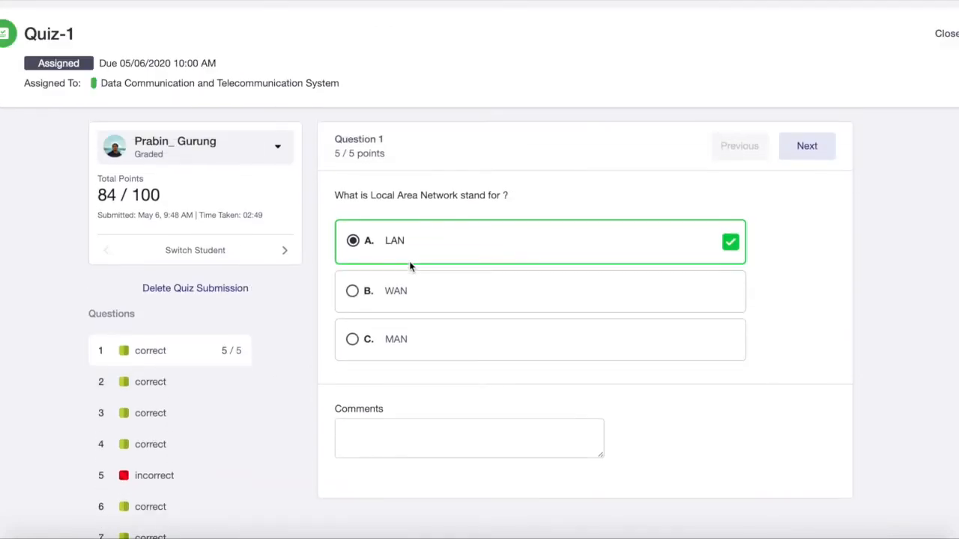
- Examine the student's total points and the list of correct, incorrect and partial results for each question
{"action": "scroll", "coordinate": [410, 267], "scroll_direction": "down", "scroll_amount": 4}
{"action": "scroll", "coordinate": [410, 266], "scroll_direction": "up", "scroll_amount": 3}
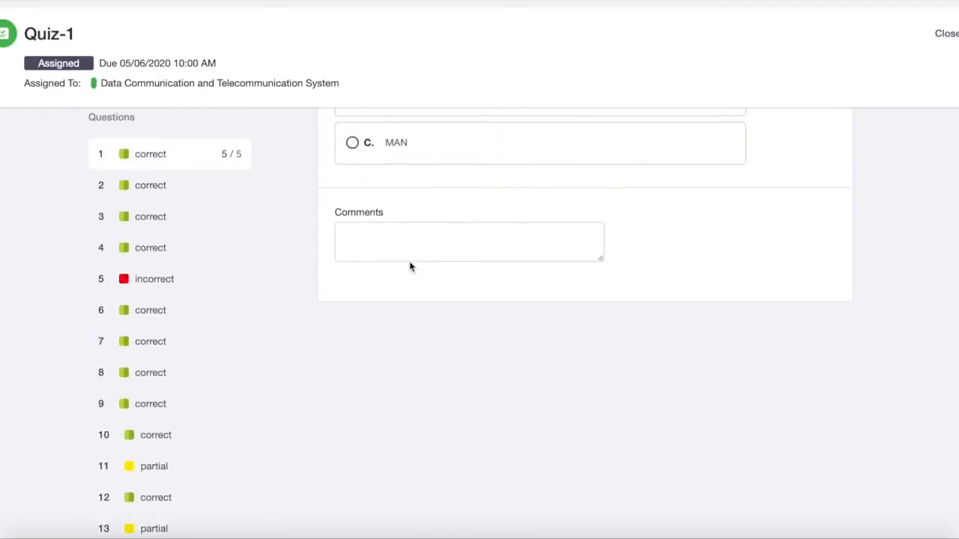
{"action": "scroll", "coordinate": [410, 266], "scroll_direction": "up", "scroll_amount": 1}
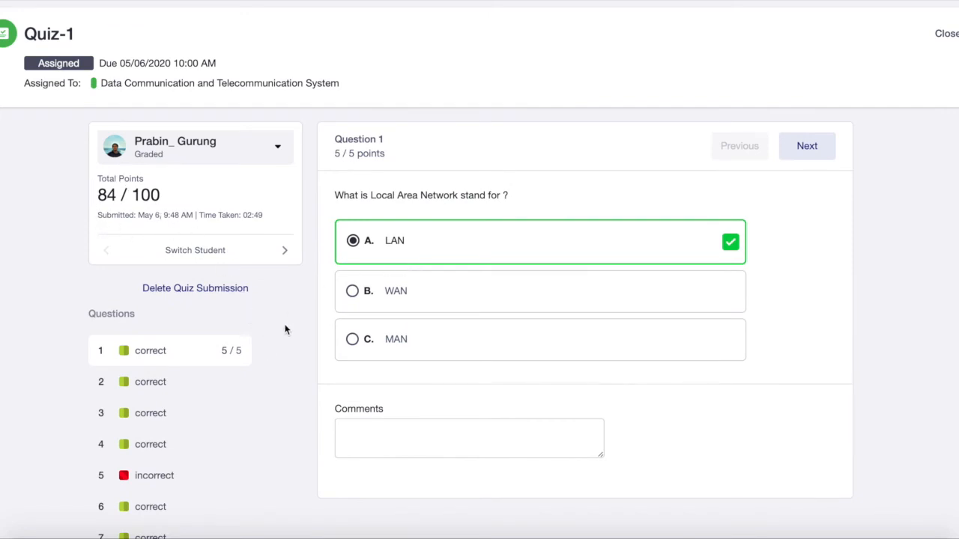
{"action": "scroll", "coordinate": [284, 329], "scroll_direction": "down", "scroll_amount": 1}
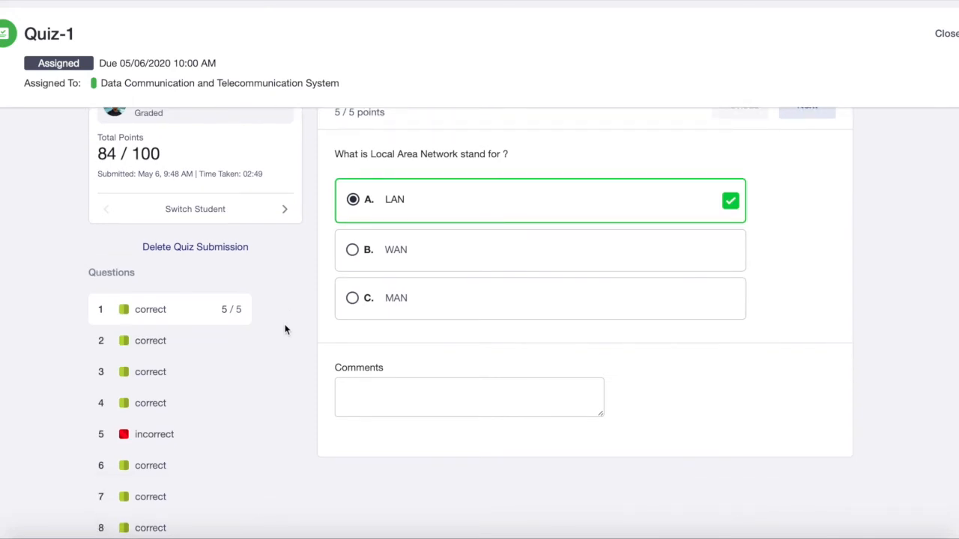
{"action": "scroll", "coordinate": [284, 329], "scroll_direction": "up", "scroll_amount": 1}
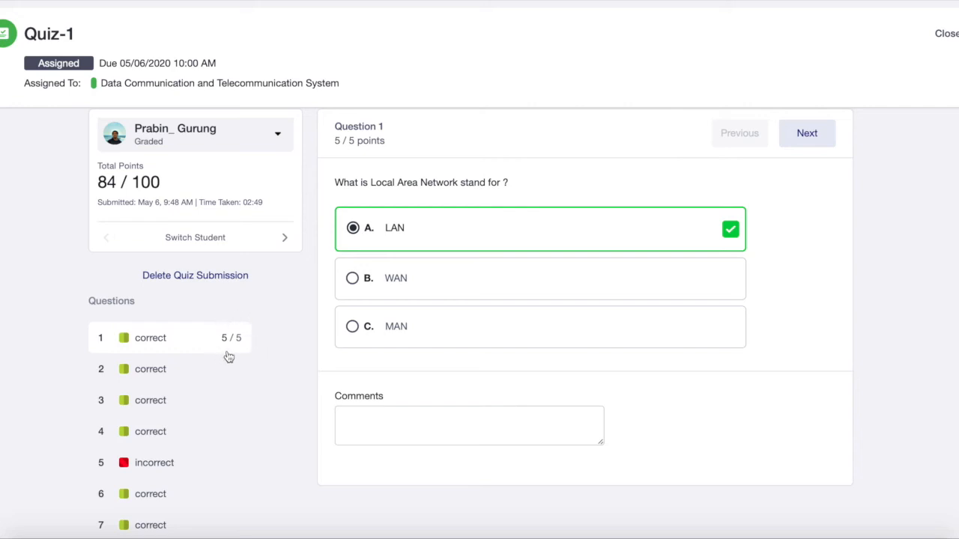
{"action": "scroll", "coordinate": [257, 331], "scroll_direction": "down", "scroll_amount": 3}
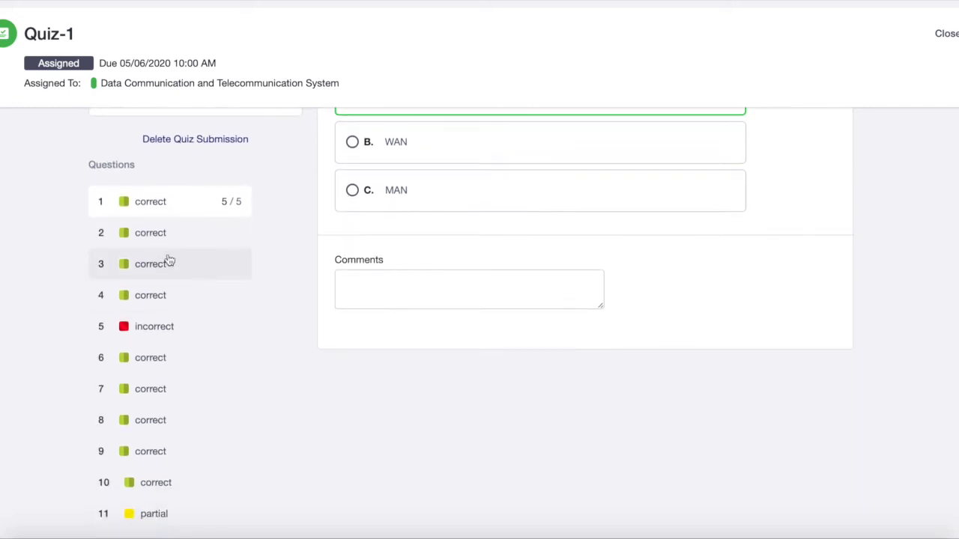
{"action": "scroll", "coordinate": [234, 349], "scroll_direction": "down", "scroll_amount": 3}
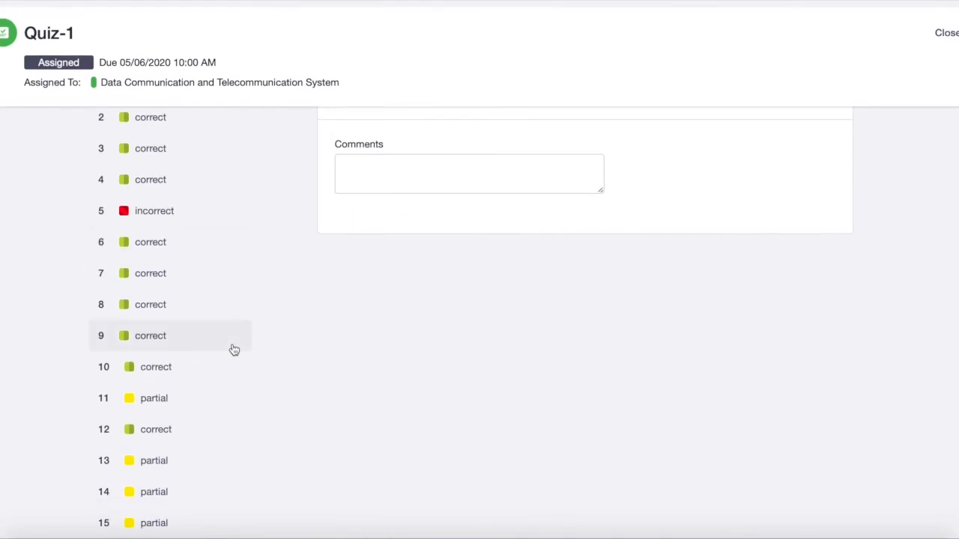
{"action": "scroll", "coordinate": [234, 349], "scroll_direction": "up", "scroll_amount": 5}
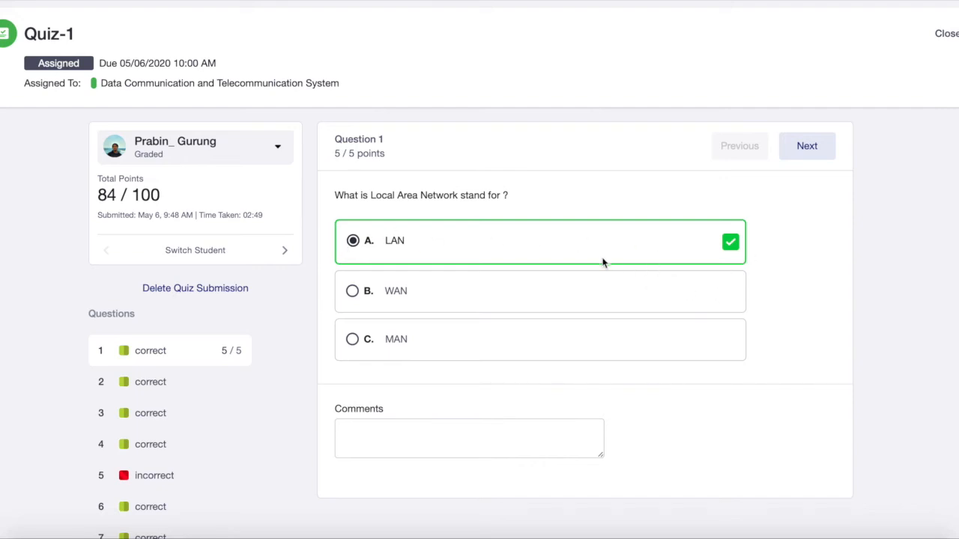
- Step through the student's answers from question 1 to question 6, checking the incorrect answer to question 5
{"action": "left_click", "coordinate": [807, 145]}
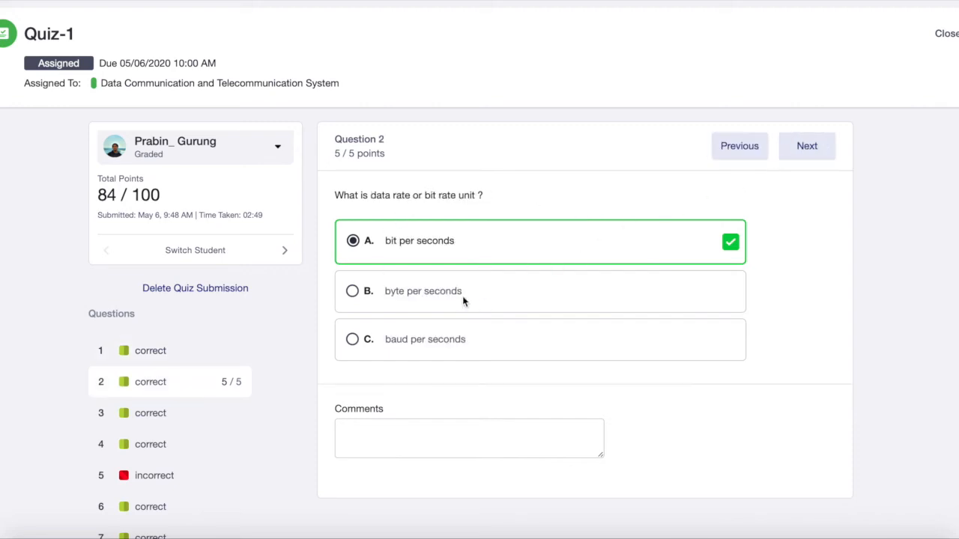
{"action": "left_click", "coordinate": [794, 150]}
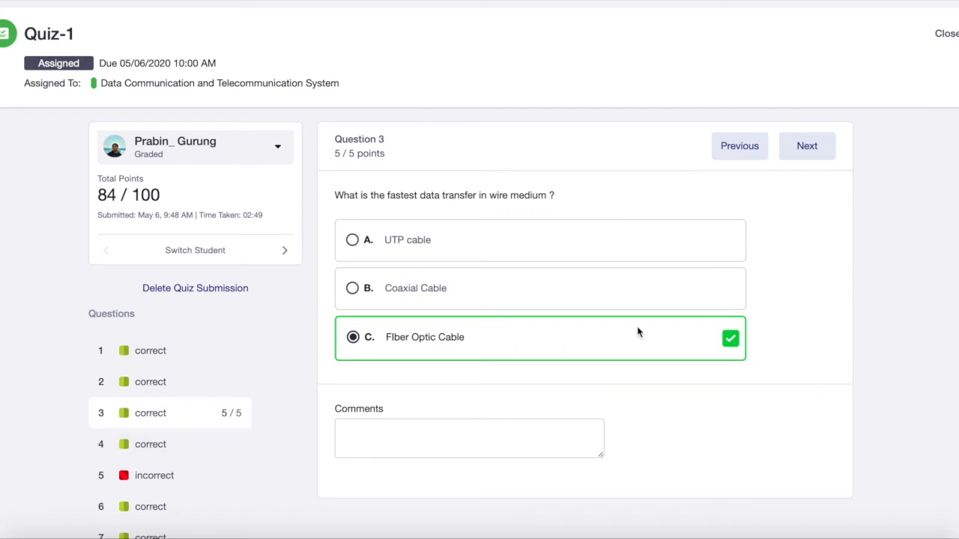
{"action": "left_click", "coordinate": [805, 153]}
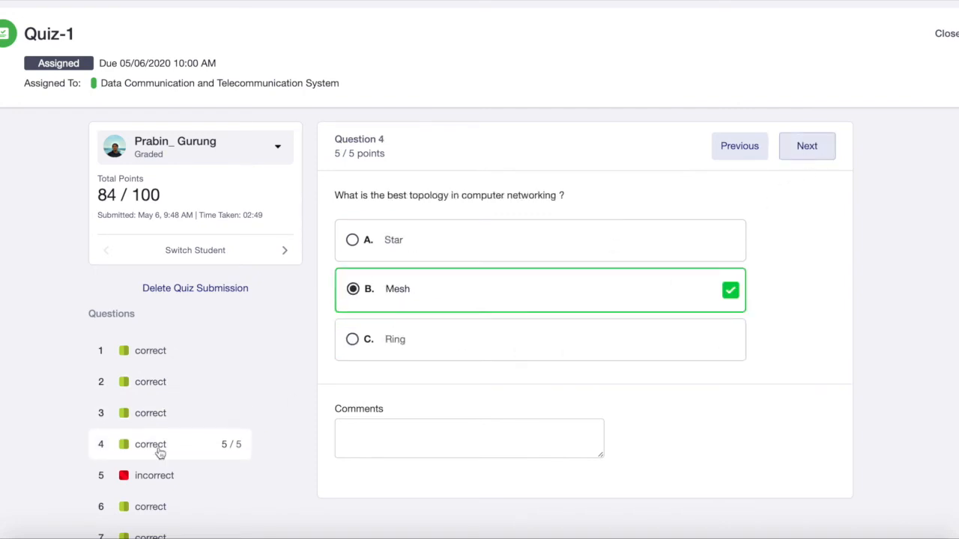
{"action": "left_click", "coordinate": [807, 147]}
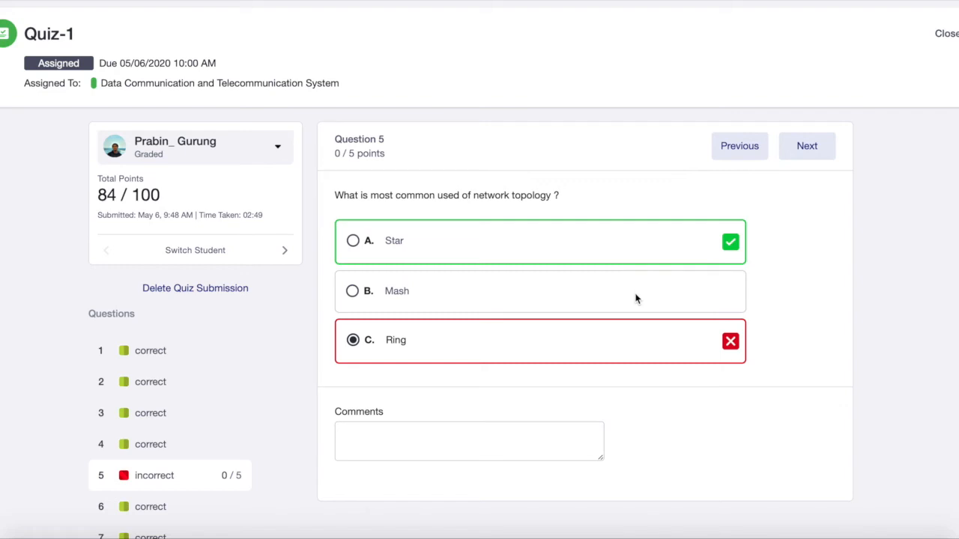
{"action": "scroll", "coordinate": [636, 299], "scroll_direction": "down", "scroll_amount": 2}
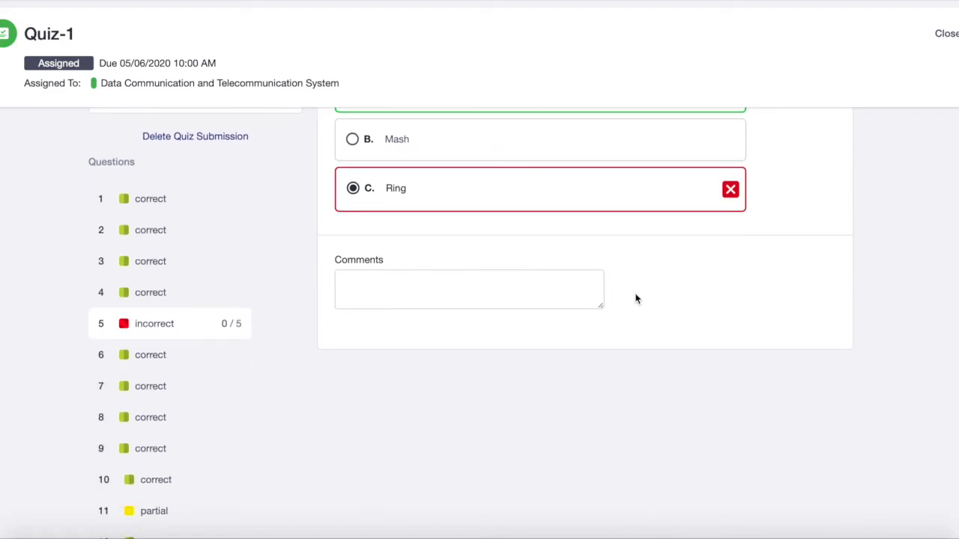
{"action": "scroll", "coordinate": [635, 299], "scroll_direction": "up", "scroll_amount": 2}
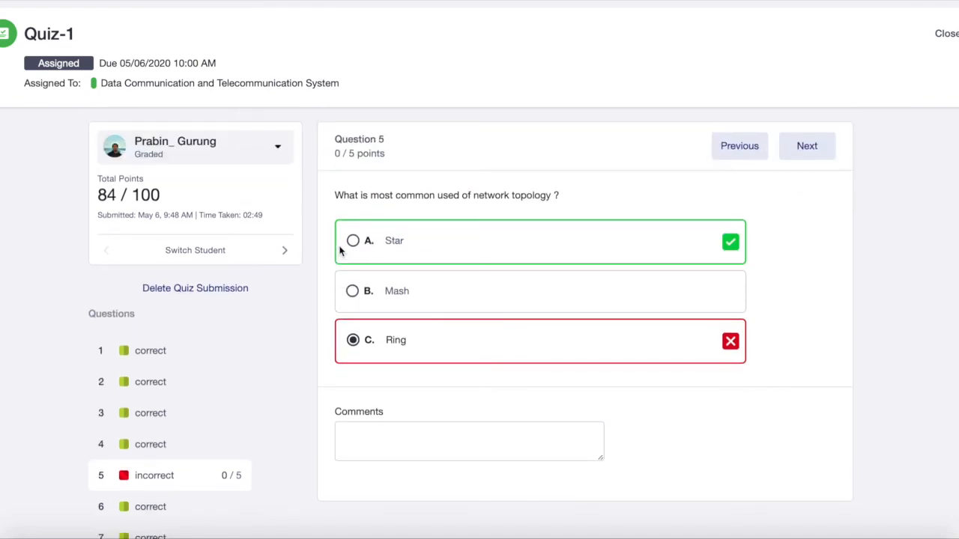
{"action": "left_click", "coordinate": [806, 145]}
- Look at the student's answers and points for question 11 and questions 10 back to 7
{"action": "scroll", "coordinate": [762, 263], "scroll_direction": "down", "scroll_amount": 4}
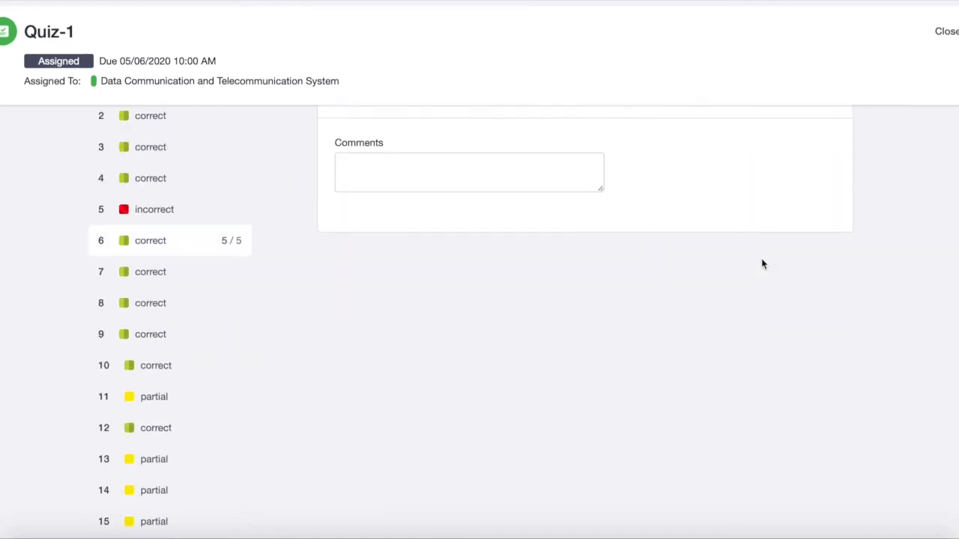
{"action": "left_click", "coordinate": [249, 398]}
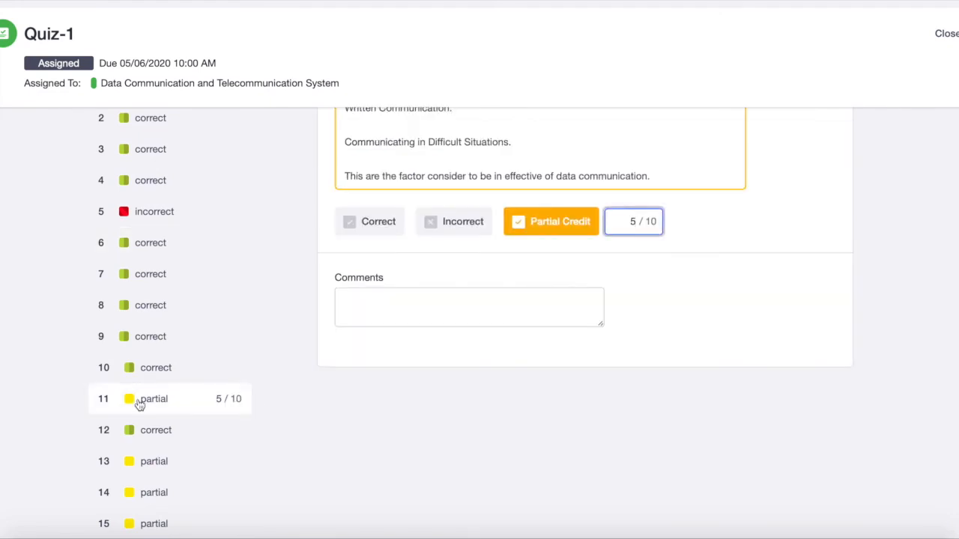
{"action": "scroll", "coordinate": [260, 352], "scroll_direction": "up", "scroll_amount": 1}
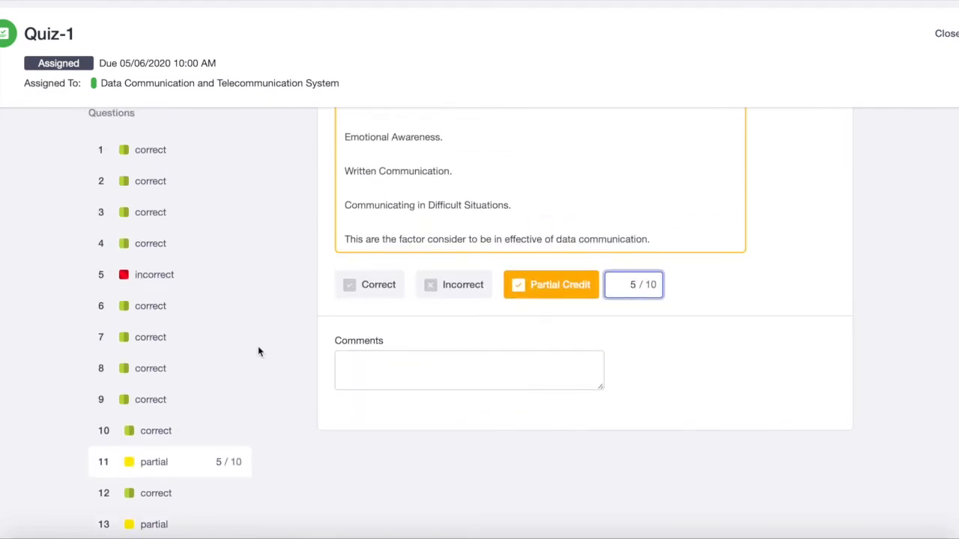
{"action": "left_click", "coordinate": [153, 426]}
{"action": "left_click", "coordinate": [165, 398]}
{"action": "left_click", "coordinate": [164, 365]}
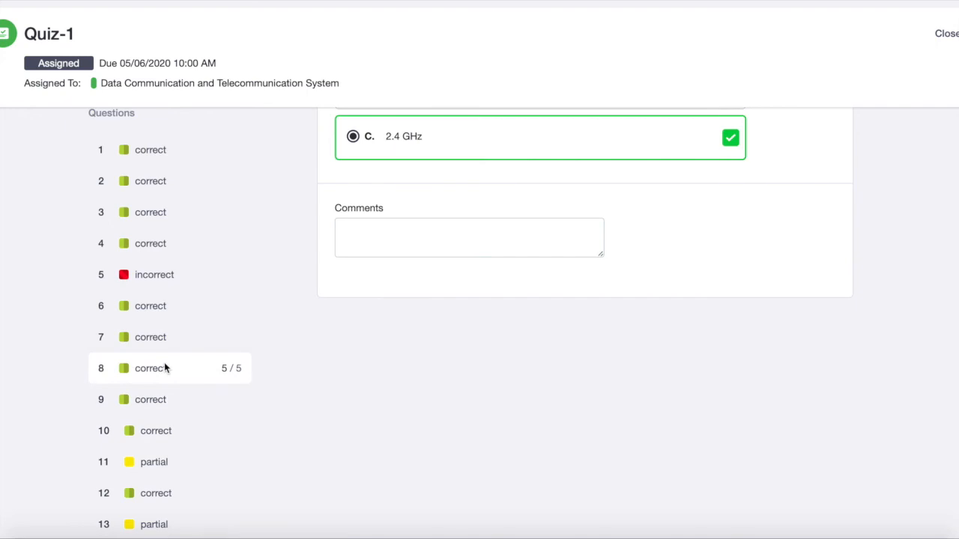
{"action": "scroll", "coordinate": [165, 364], "scroll_direction": "up", "scroll_amount": 1}
{"action": "scroll", "coordinate": [164, 364], "scroll_direction": "up", "scroll_amount": 2}
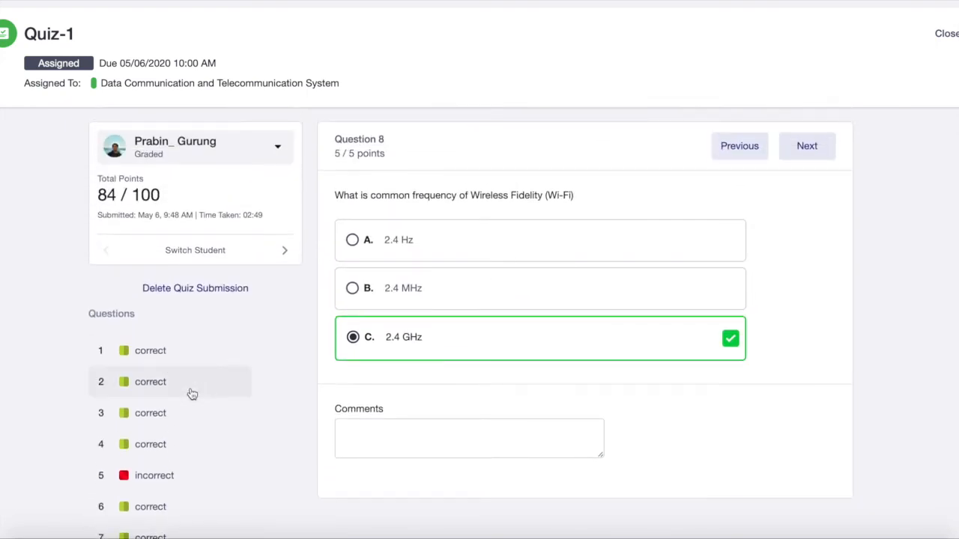
{"action": "scroll", "coordinate": [191, 393], "scroll_direction": "down", "scroll_amount": 2}
{"action": "scroll", "coordinate": [192, 395], "scroll_direction": "down", "scroll_amount": 1}
{"action": "left_click", "coordinate": [149, 347]}
{"action": "scroll", "coordinate": [267, 267], "scroll_direction": "up", "scroll_amount": 3}
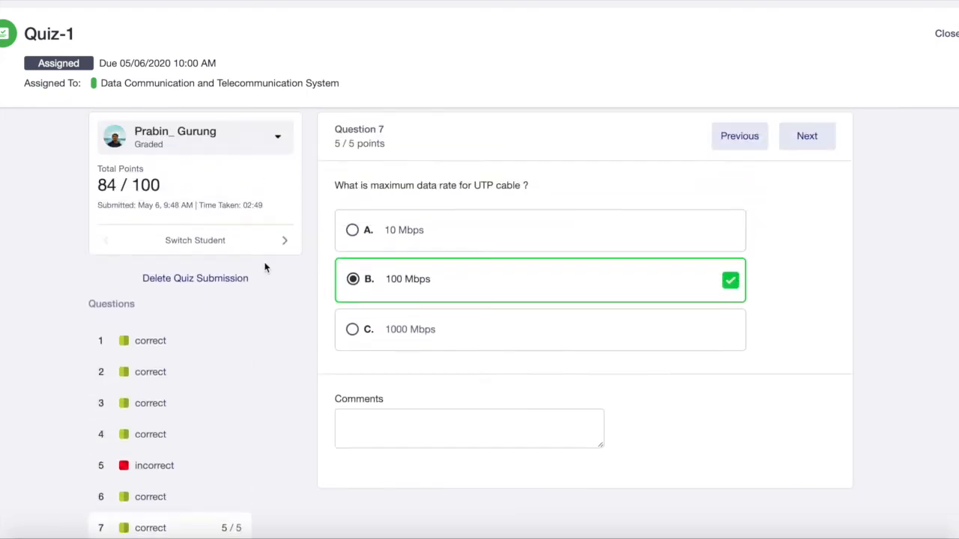
- Open question 11 and read the student's written answer on data communication factors together with its Partial Credit grade
{"action": "scroll", "coordinate": [515, 328], "scroll_direction": "down", "scroll_amount": 5}
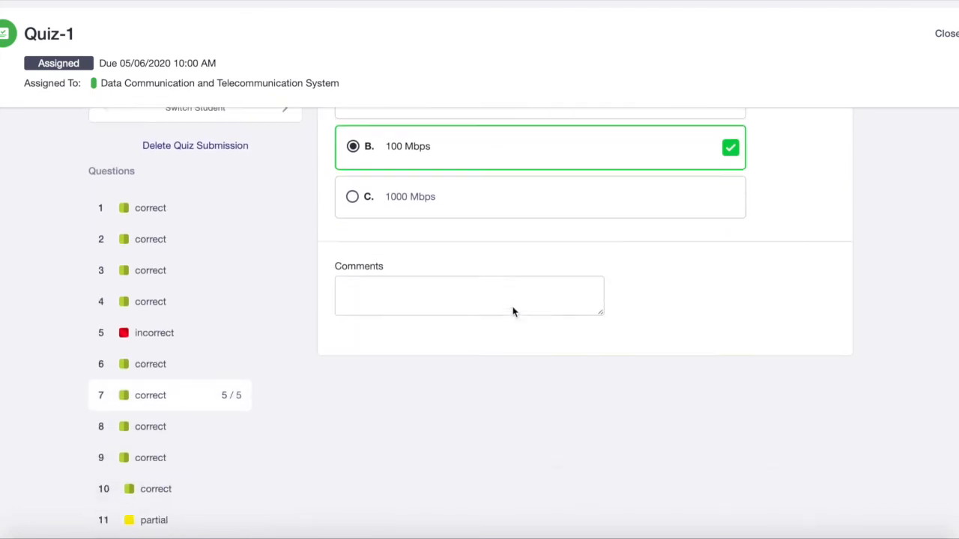
{"action": "left_click", "coordinate": [118, 398]}
{"action": "scroll", "coordinate": [355, 351], "scroll_direction": "up", "scroll_amount": 4}
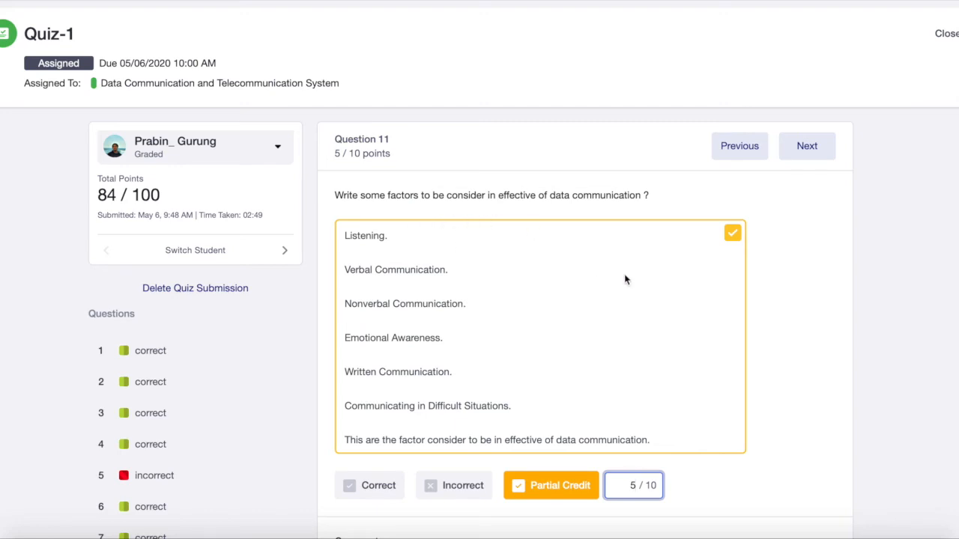
{"action": "scroll", "coordinate": [626, 279], "scroll_direction": "down", "scroll_amount": 2}
{"action": "scroll", "coordinate": [625, 280], "scroll_direction": "down", "scroll_amount": 1}
{"action": "left_click", "coordinate": [549, 223]}
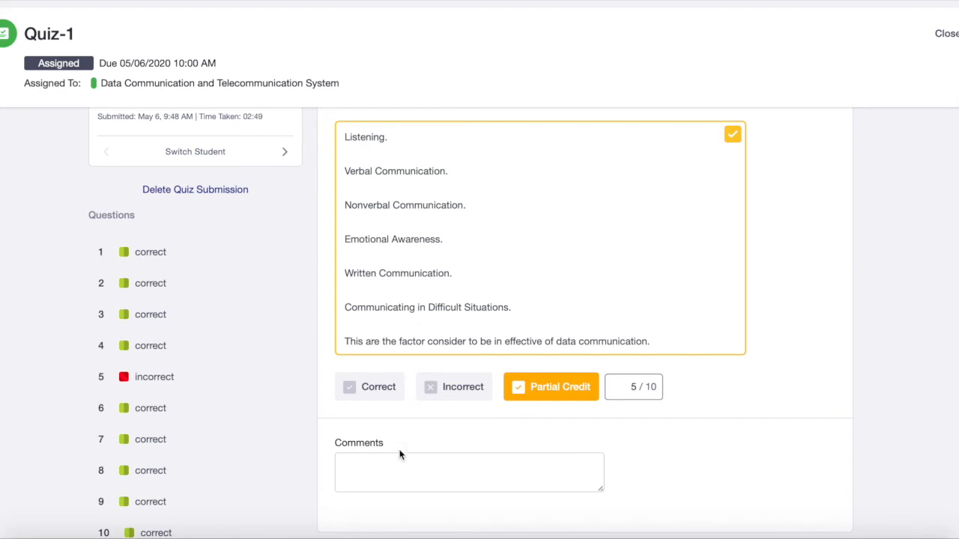
- Try the Correct, Incorrect and Partial Credit grades on the written answer to question 11
{"action": "left_click", "coordinate": [379, 388]}
{"action": "left_click", "coordinate": [447, 391]}
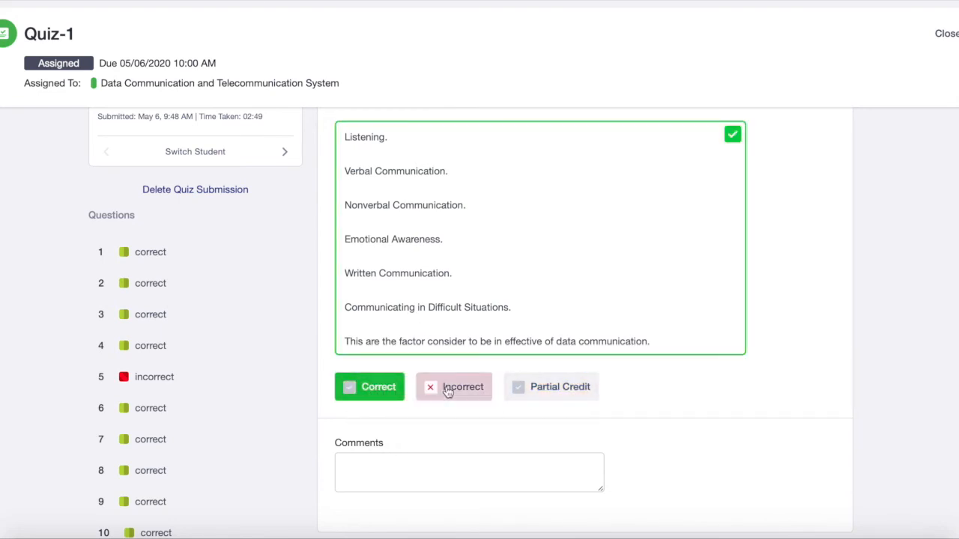
{"action": "left_click", "coordinate": [533, 392]}
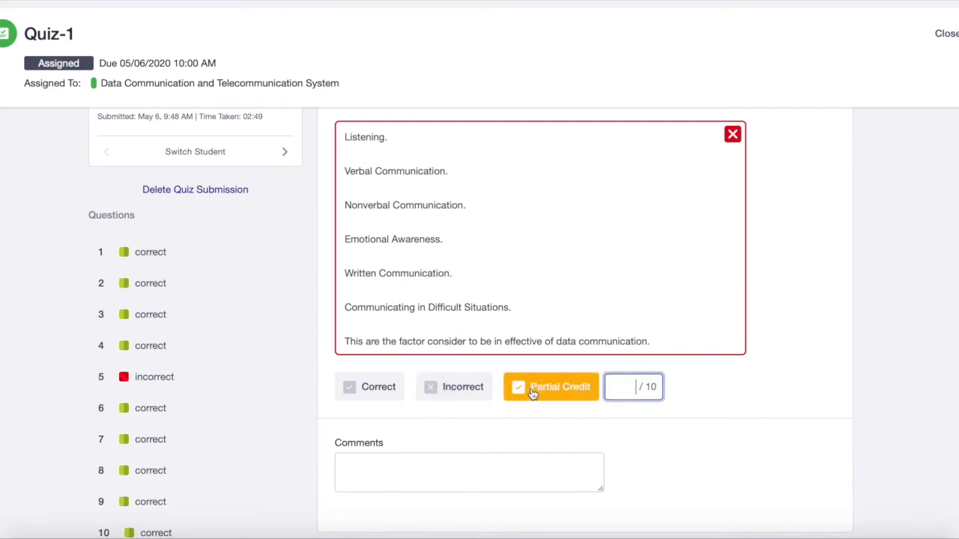
{"action": "left_click", "coordinate": [439, 392]}
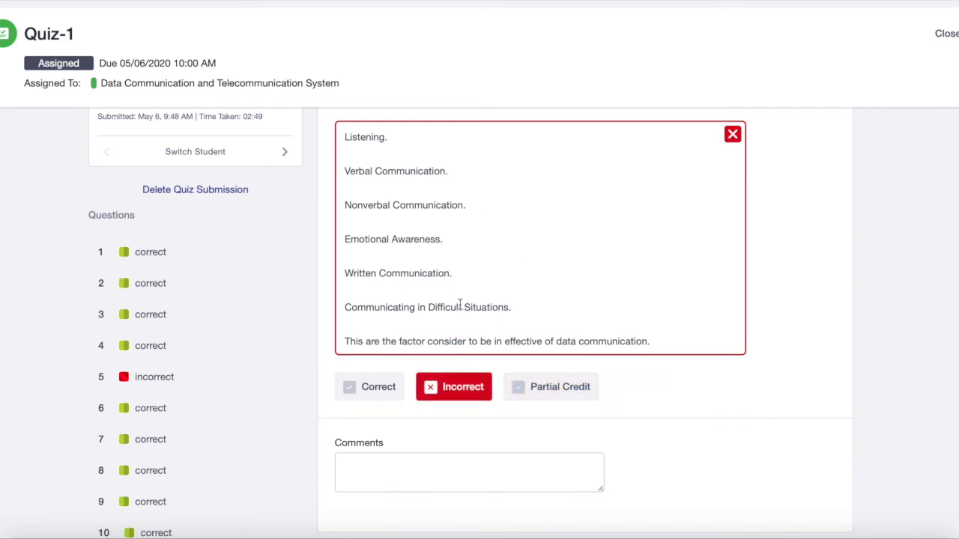
{"action": "left_click", "coordinate": [365, 391]}
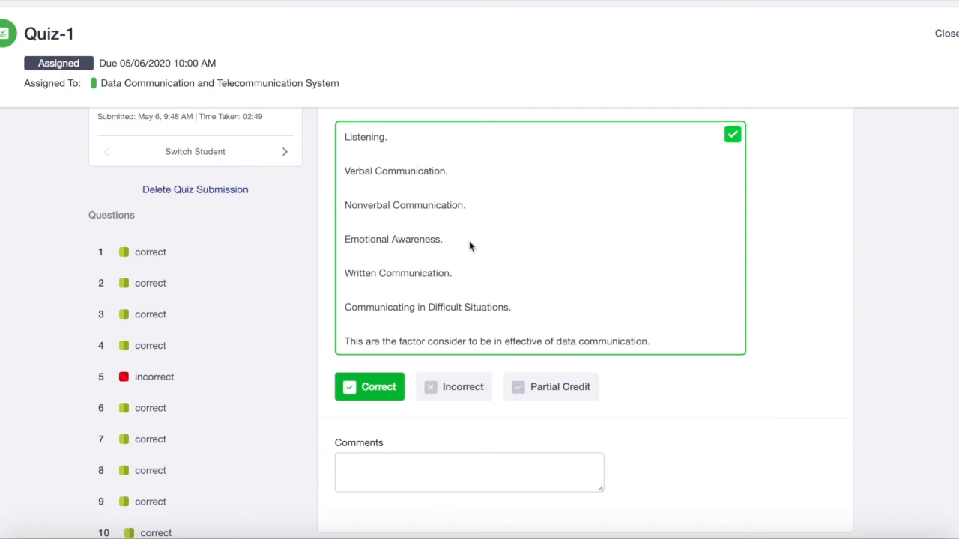
{"action": "left_click", "coordinate": [450, 388]}
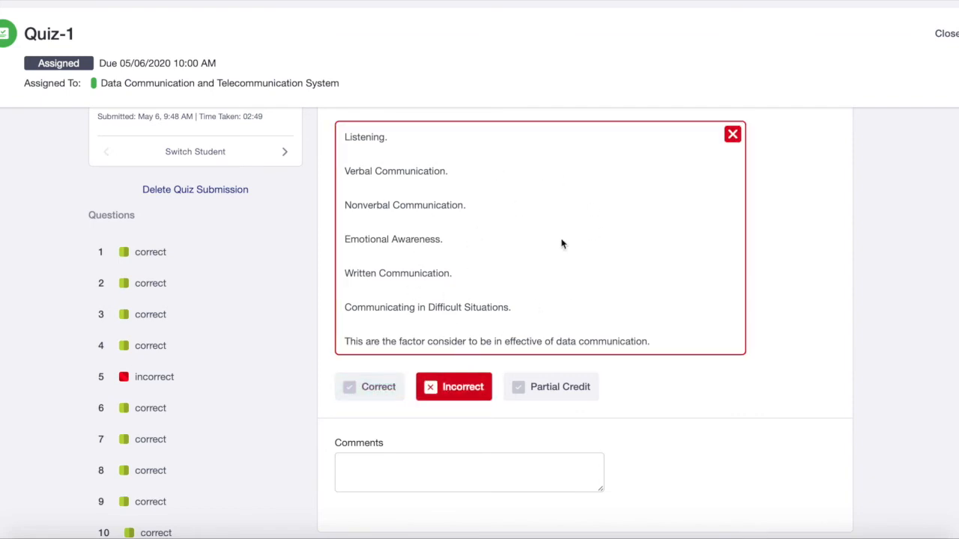
- Grade question 11 with Partial Credit of 8 out of 10 points and go on to question 12
{"action": "left_click", "coordinate": [546, 398]}
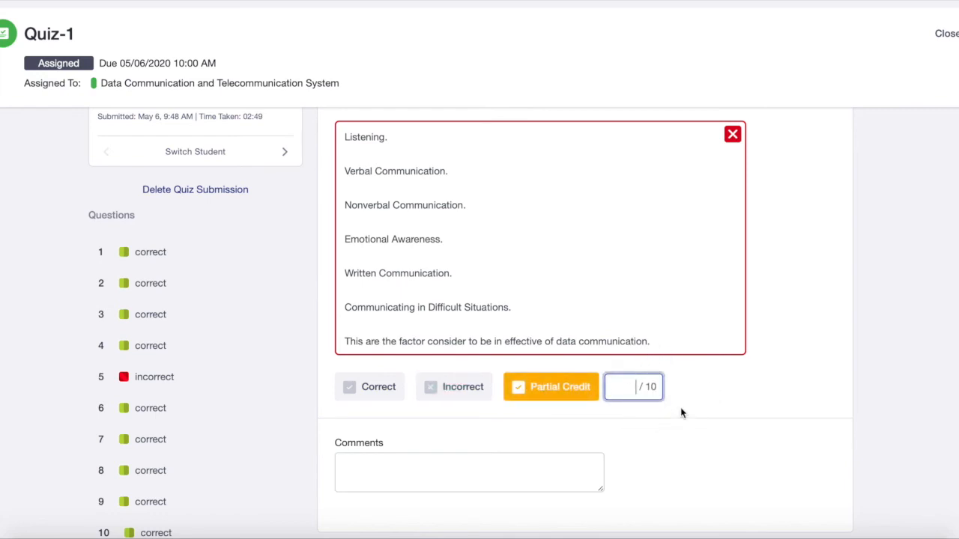
{"action": "type", "text": "8"}
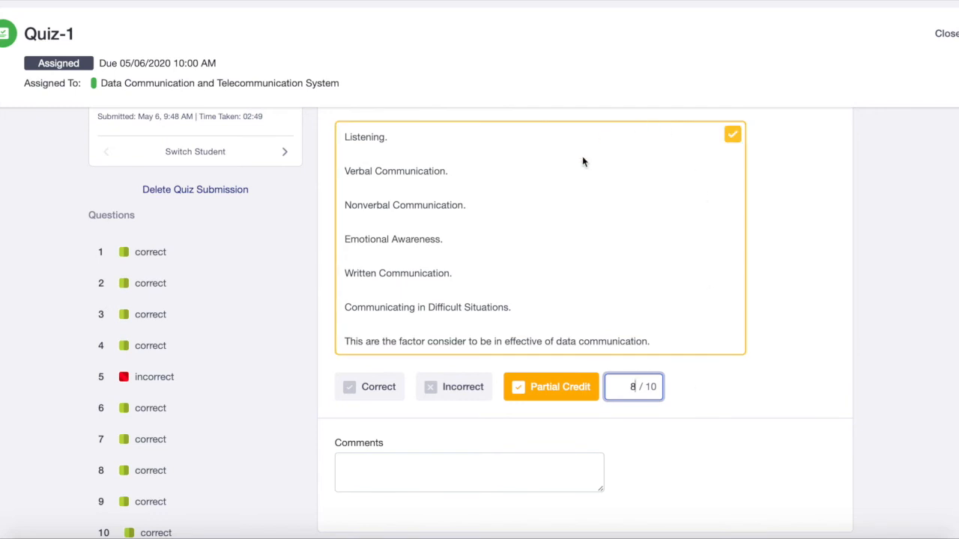
{"action": "key", "text": "BackSpace"}
{"action": "key", "text": "BackSpace"}
{"action": "scroll", "coordinate": [750, 394], "scroll_direction": "down", "scroll_amount": 3}
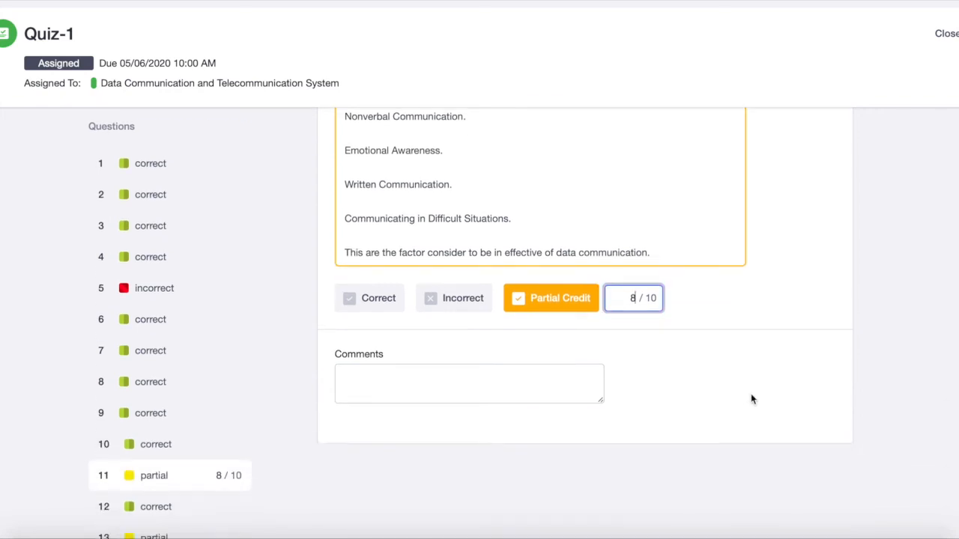
{"action": "left_click", "coordinate": [156, 434]}
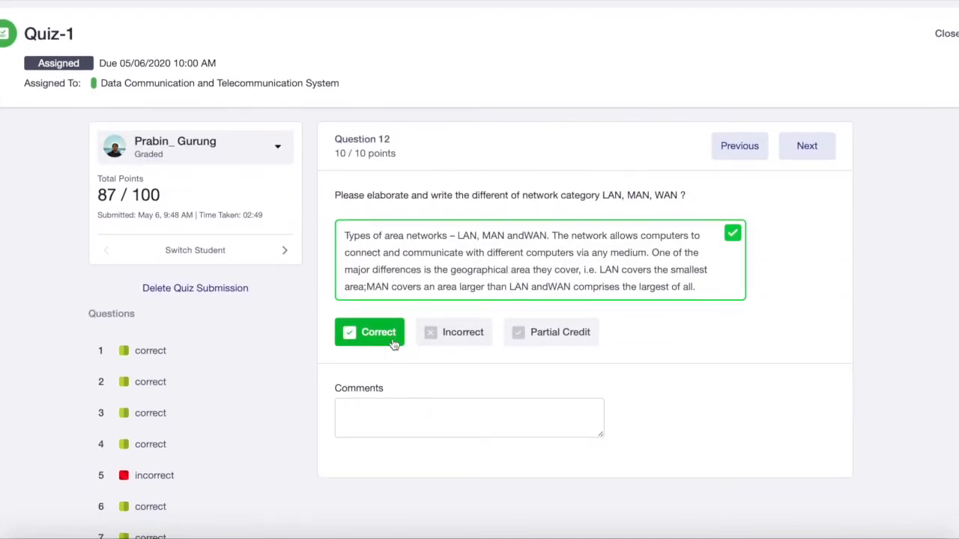
- Add the comment "Baiknya ditambahakan lebih detail" to the student's answer to question 12
{"action": "left_click", "coordinate": [420, 421]}
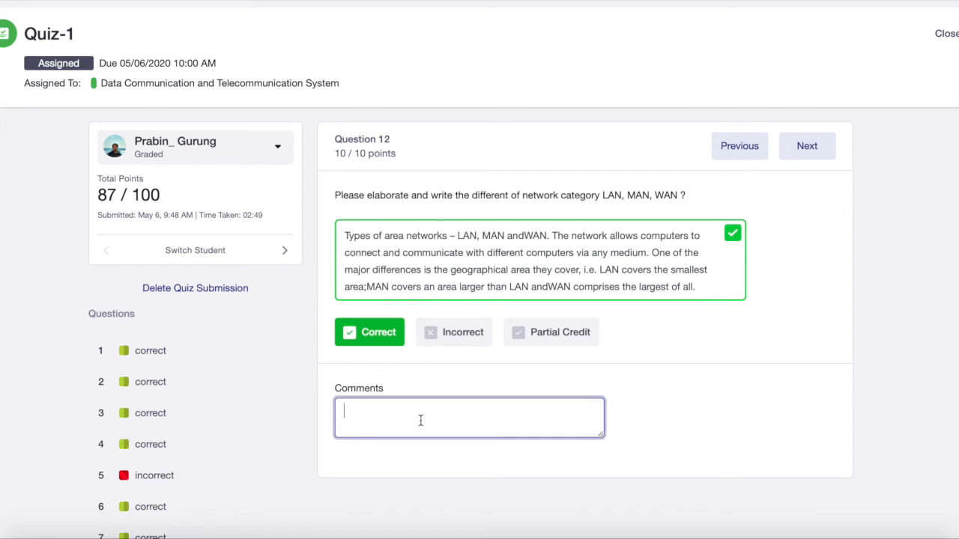
{"action": "scroll", "coordinate": [420, 420], "scroll_direction": "down", "scroll_amount": 1}
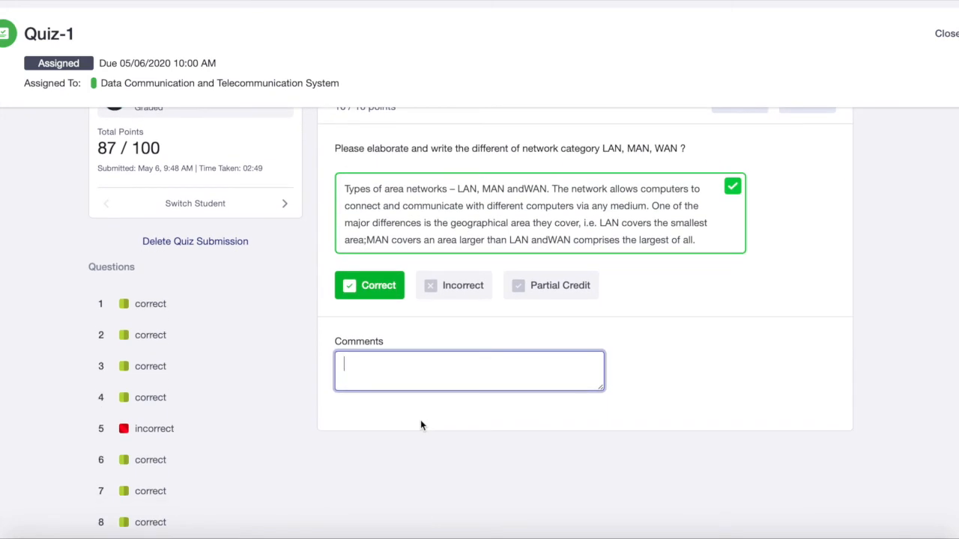
{"action": "type", "text": "Baiknya ditambahakan lebih detail"}
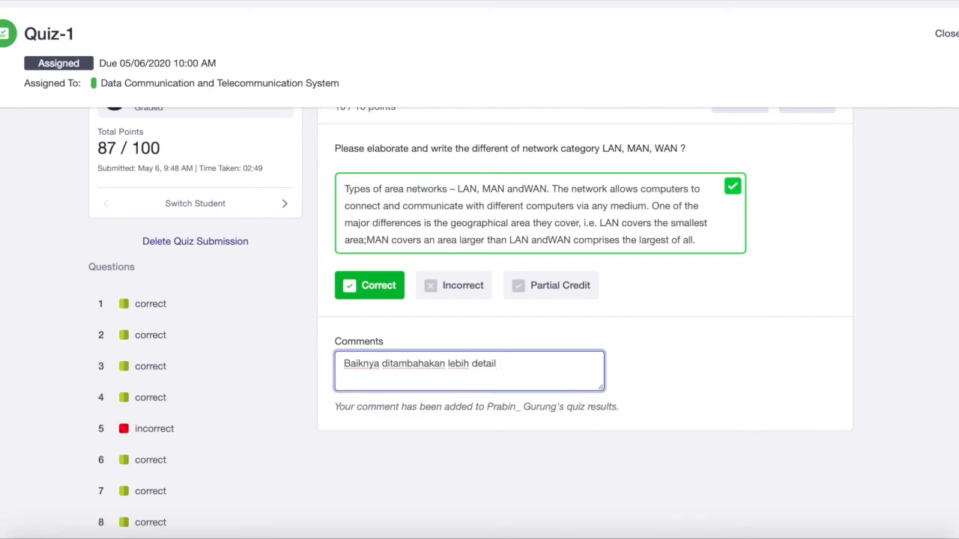
- Open questions 14 and 15 and read the student's written answers together with their grades
{"action": "scroll", "coordinate": [480, 322], "scroll_direction": "down", "scroll_amount": 3}
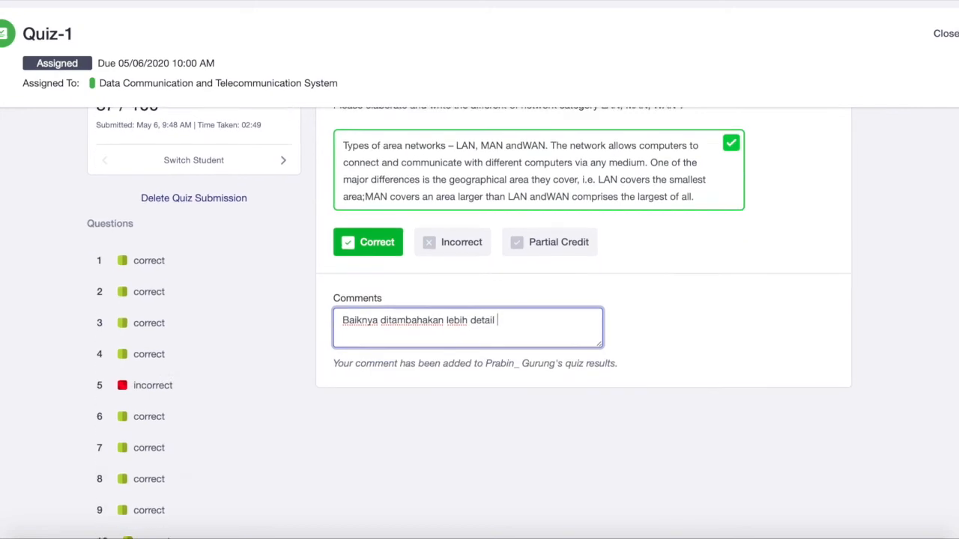
{"action": "left_click", "coordinate": [177, 496]}
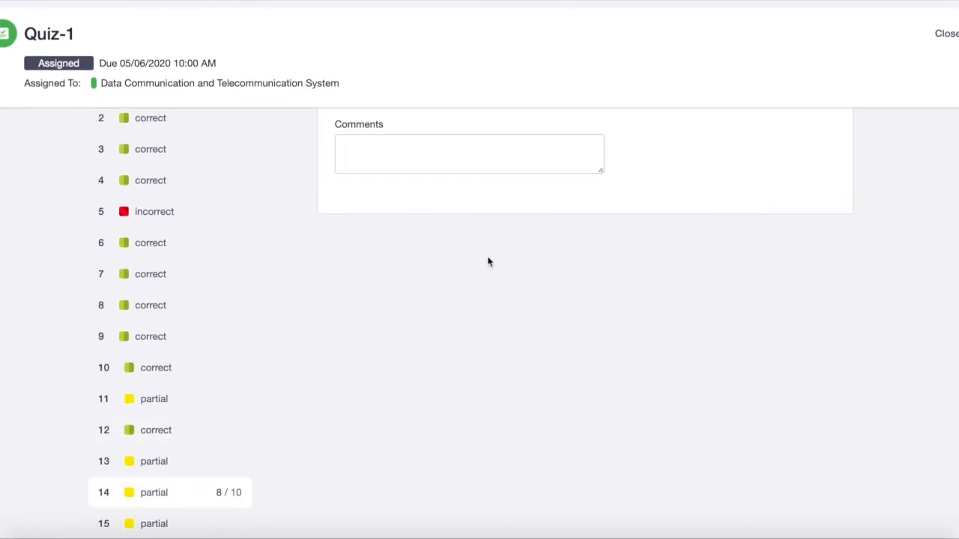
{"action": "scroll", "coordinate": [470, 340], "scroll_direction": "up", "scroll_amount": 1}
{"action": "scroll", "coordinate": [468, 344], "scroll_direction": "up", "scroll_amount": 2}
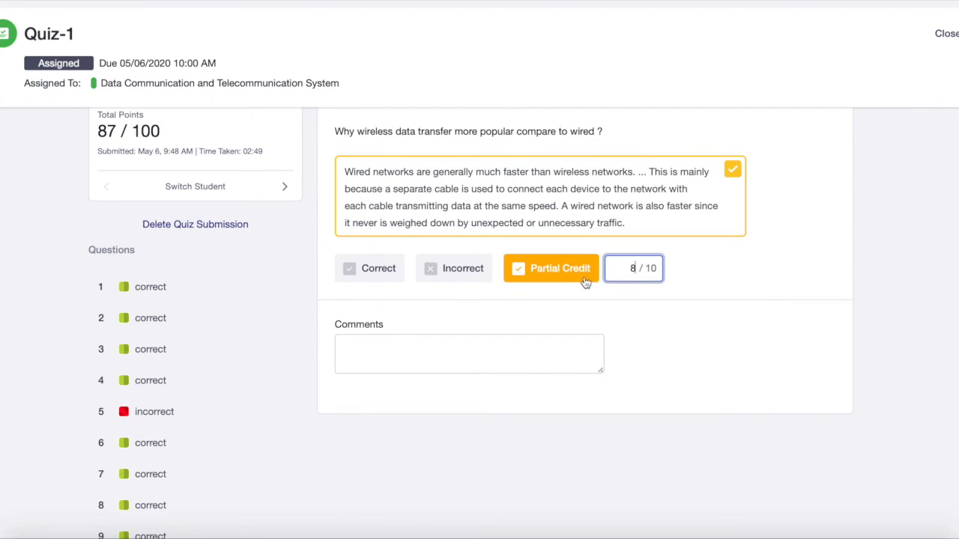
{"action": "scroll", "coordinate": [590, 343], "scroll_direction": "down", "scroll_amount": 2}
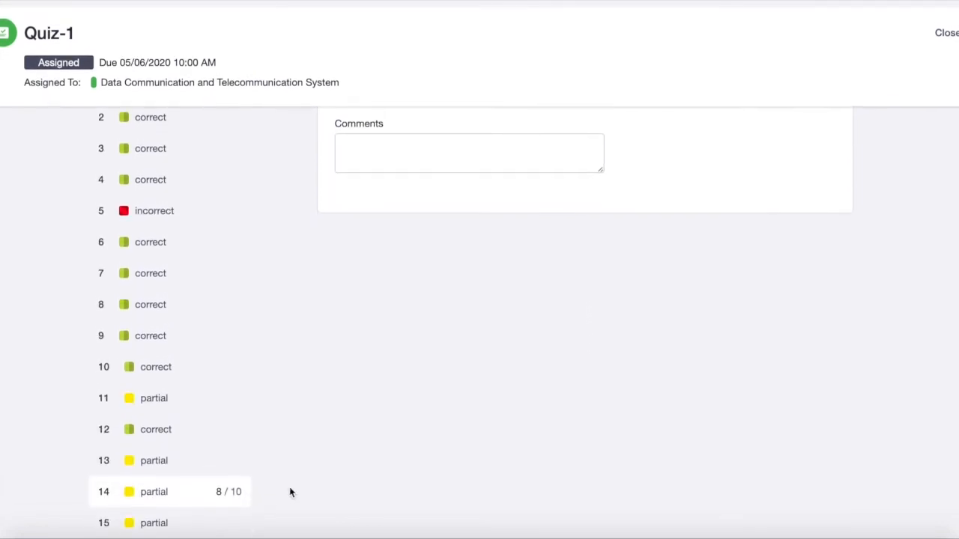
{"action": "left_click", "coordinate": [176, 517]}
{"action": "scroll", "coordinate": [453, 320], "scroll_direction": "up", "scroll_amount": 3}
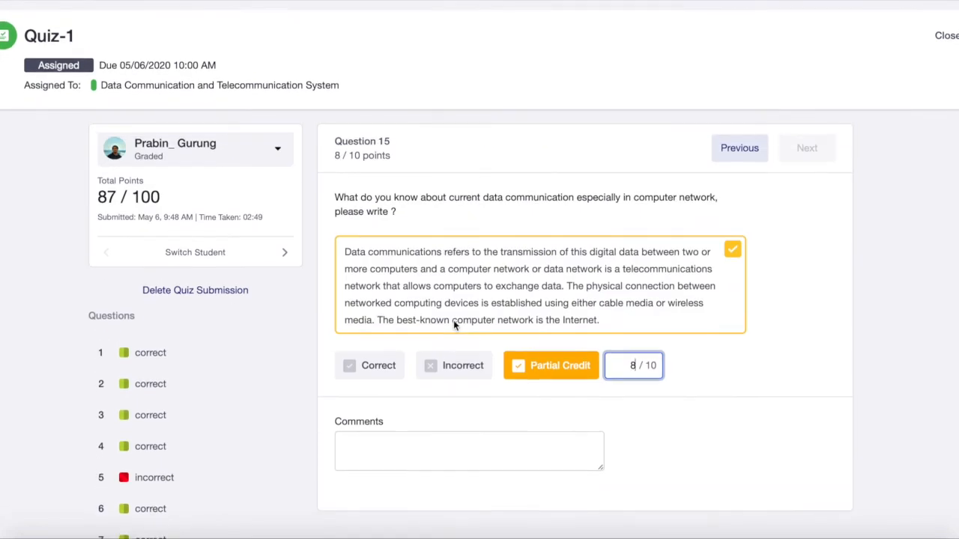
- Try the Correct, Incorrect and Partial Credit grades on the written answer to question 15
{"action": "left_click", "coordinate": [375, 365]}
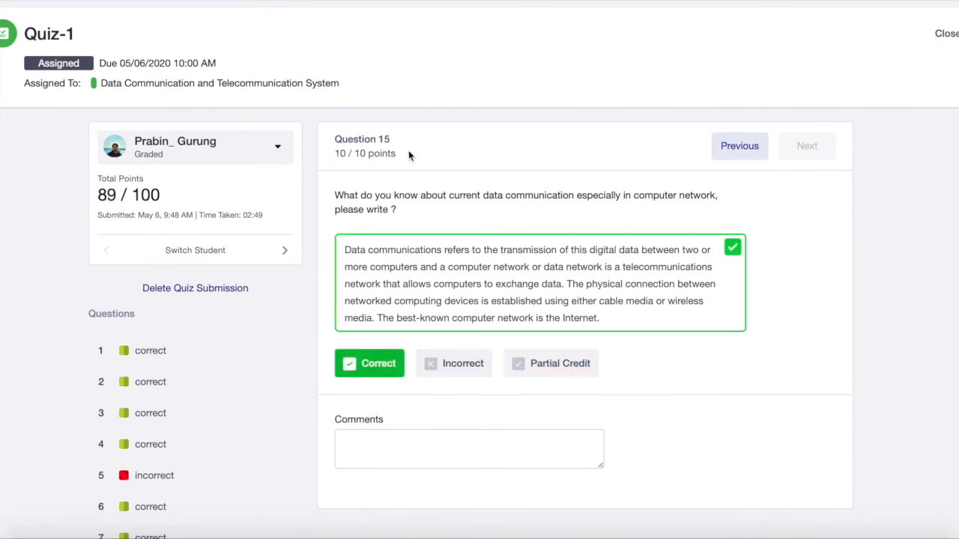
{"action": "left_click", "coordinate": [445, 363]}
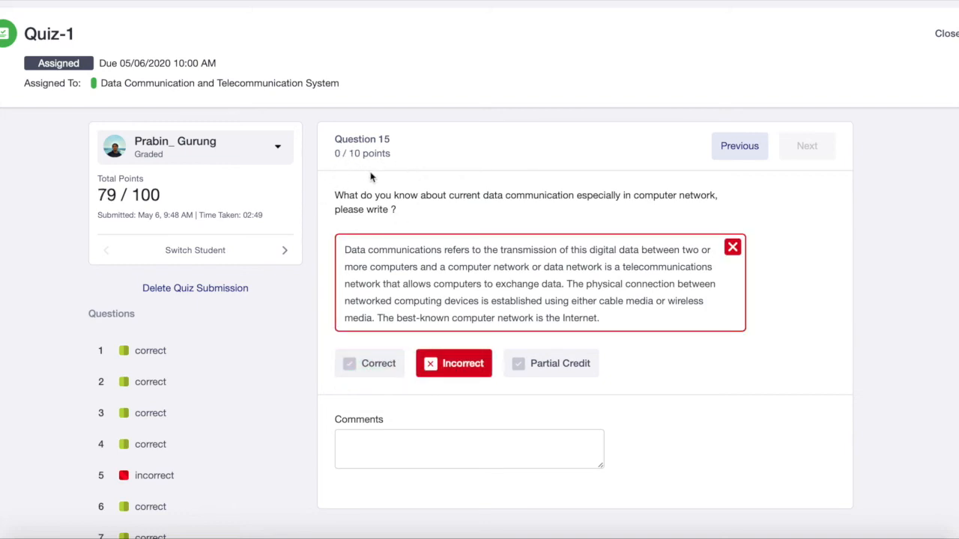
{"action": "left_click", "coordinate": [550, 374]}
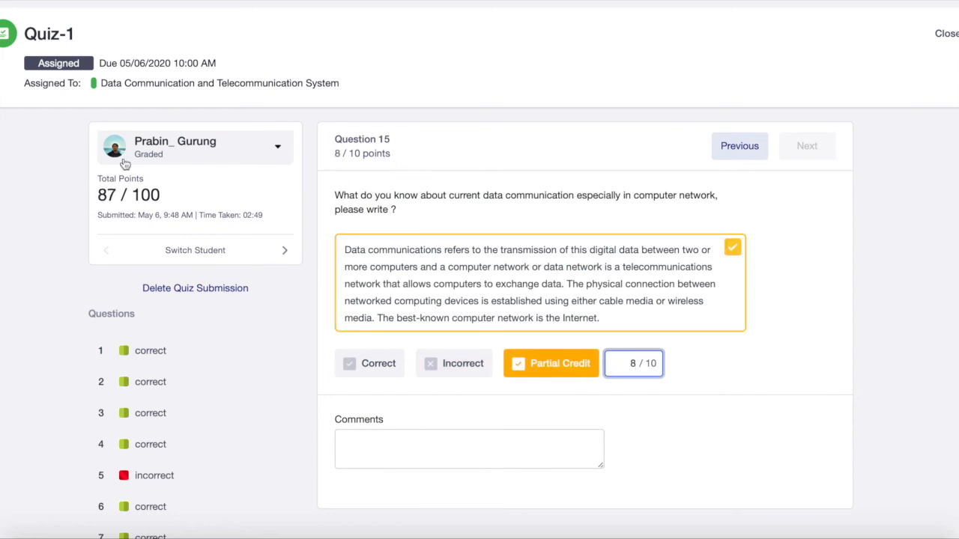
{"action": "key", "text": "BackSpace"}
{"action": "left_click", "coordinate": [371, 374]}
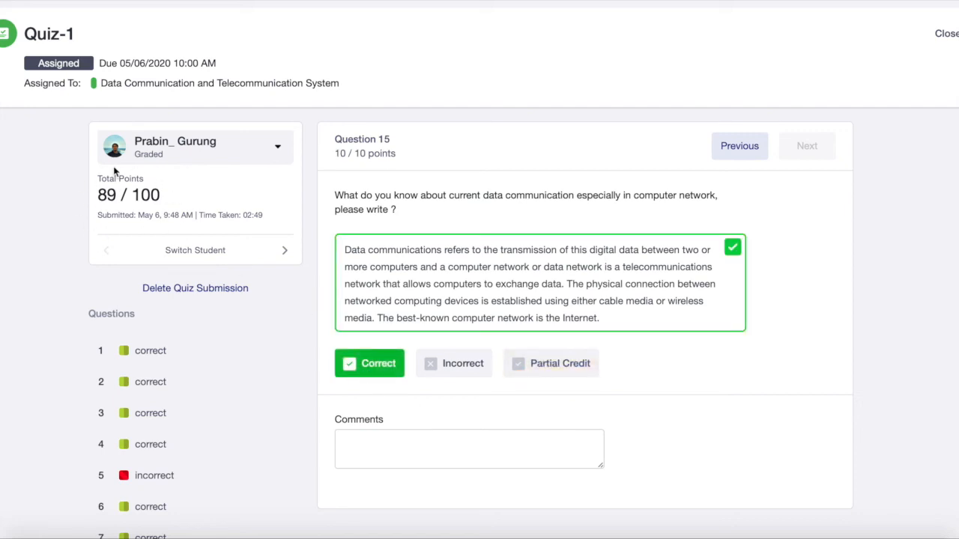
{"action": "left_click", "coordinate": [465, 366]}
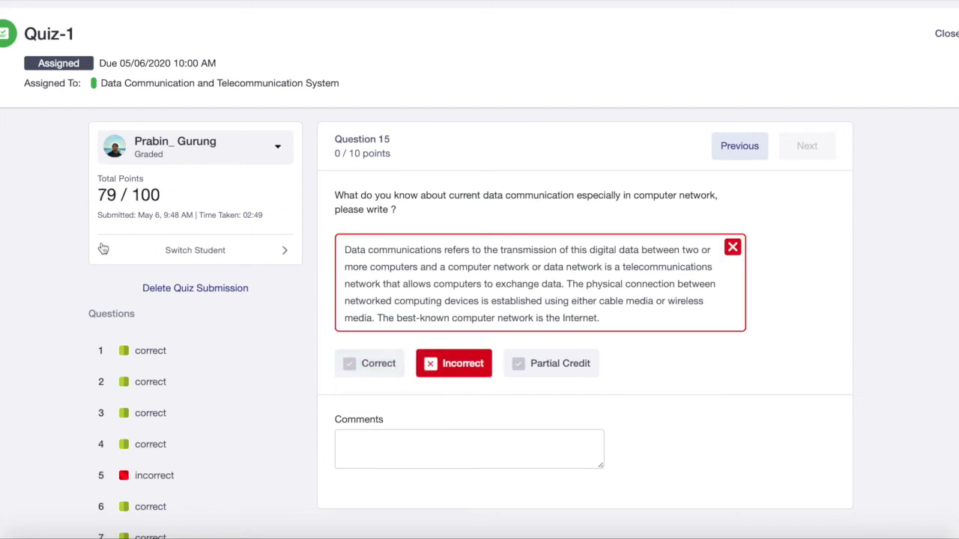
- Grade question 15 with Partial Credit of 8 out of 10 points and close the student's submission
{"action": "left_click", "coordinate": [577, 364]}
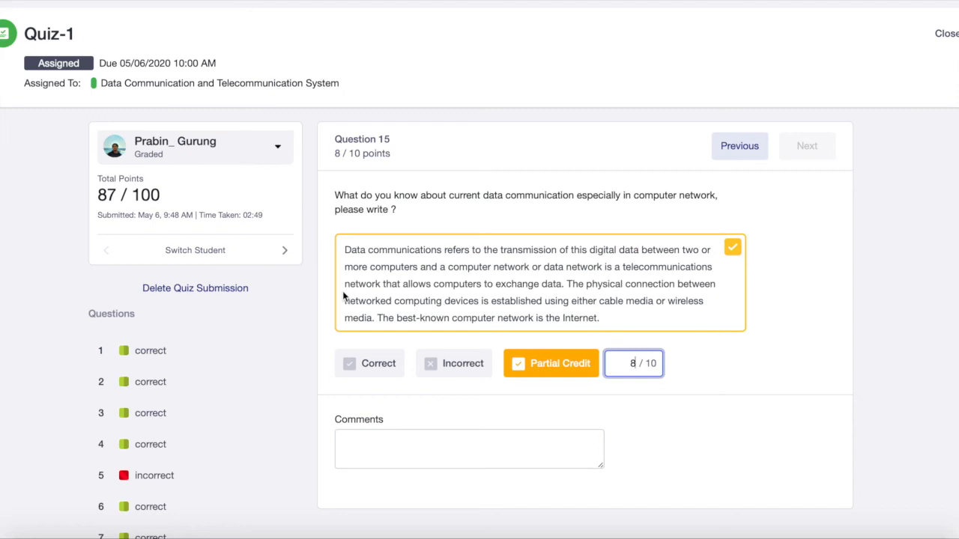
{"action": "left_click", "coordinate": [944, 36]}
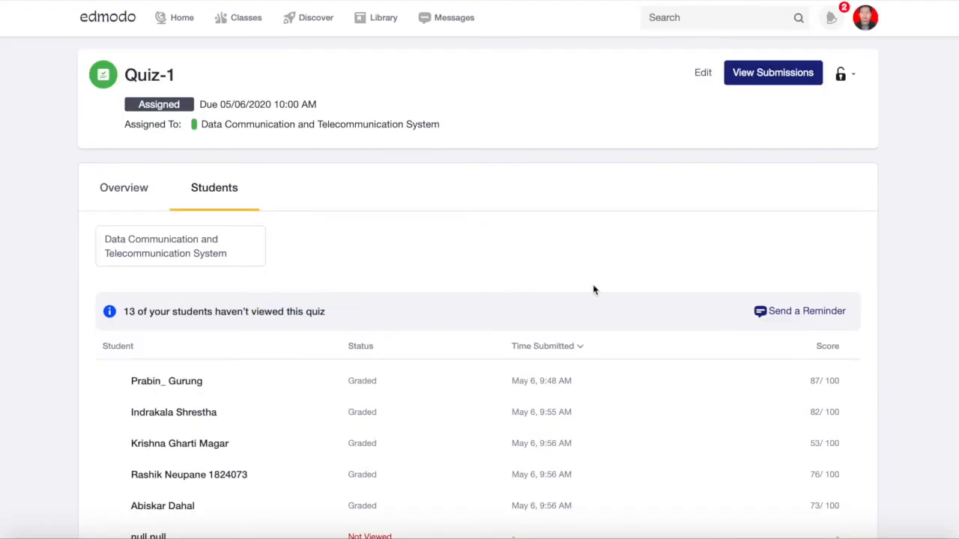
- Examine the overview of Quiz-1: the average, median and highest scores, the breakdown per question and the score distribution
{"action": "left_click", "coordinate": [125, 188]}
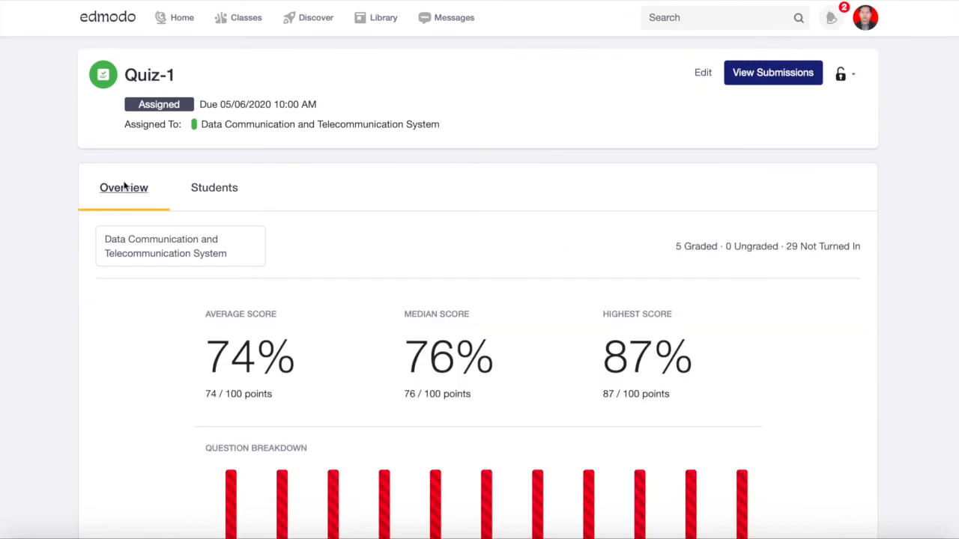
{"action": "scroll", "coordinate": [452, 279], "scroll_direction": "down", "scroll_amount": 2}
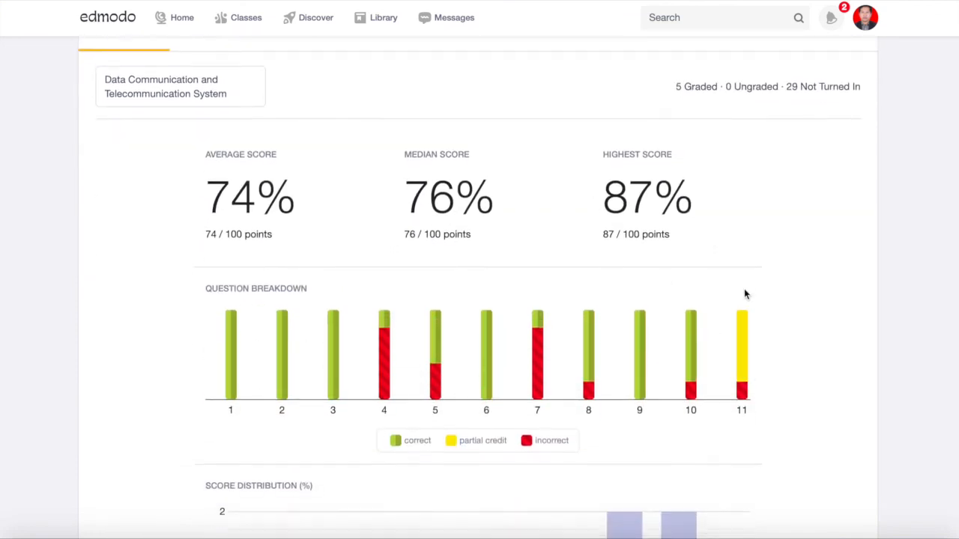
{"action": "scroll", "coordinate": [744, 288], "scroll_direction": "down", "scroll_amount": 1}
{"action": "mouse_move", "coordinate": [743, 295]}
{"action": "scroll", "coordinate": [744, 296], "scroll_direction": "up", "scroll_amount": 1}
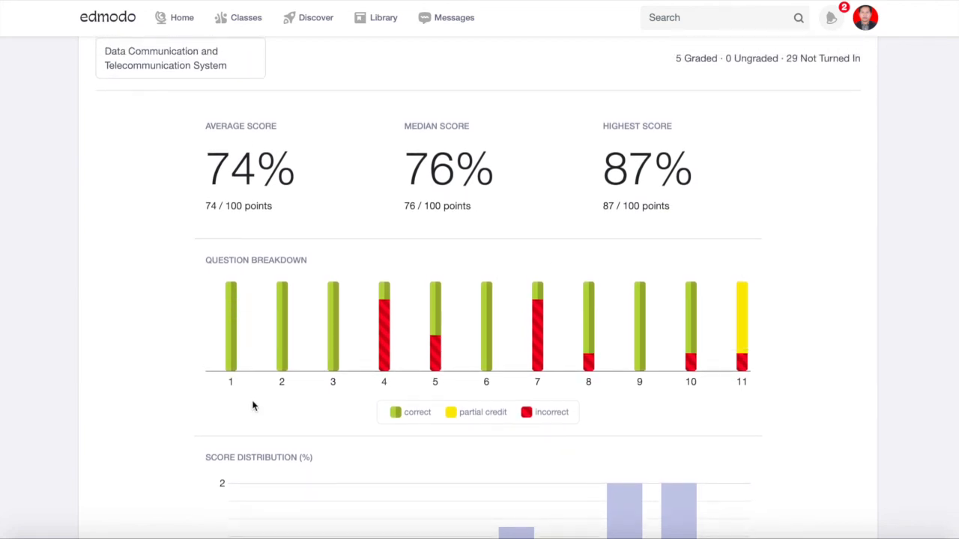
{"action": "mouse_move", "coordinate": [381, 297]}
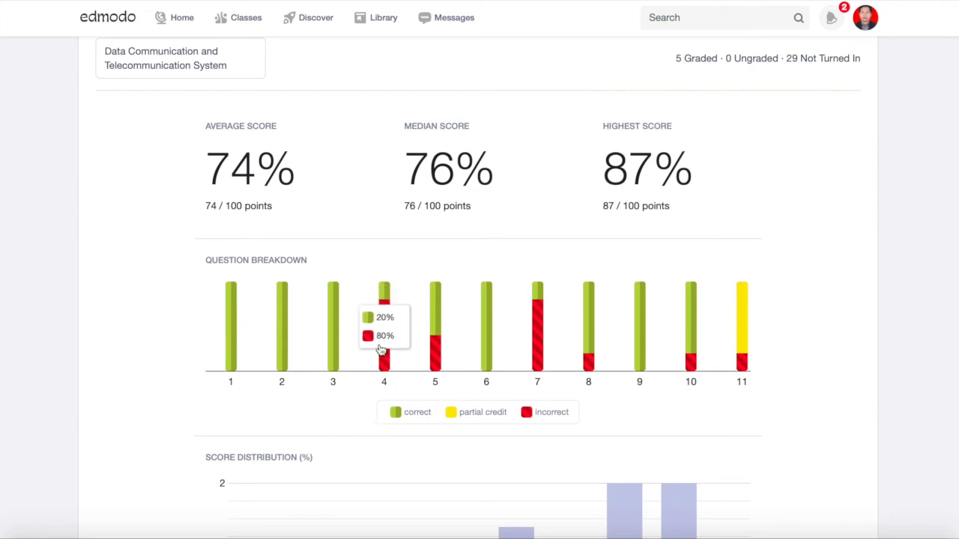
{"action": "mouse_move", "coordinate": [433, 364]}
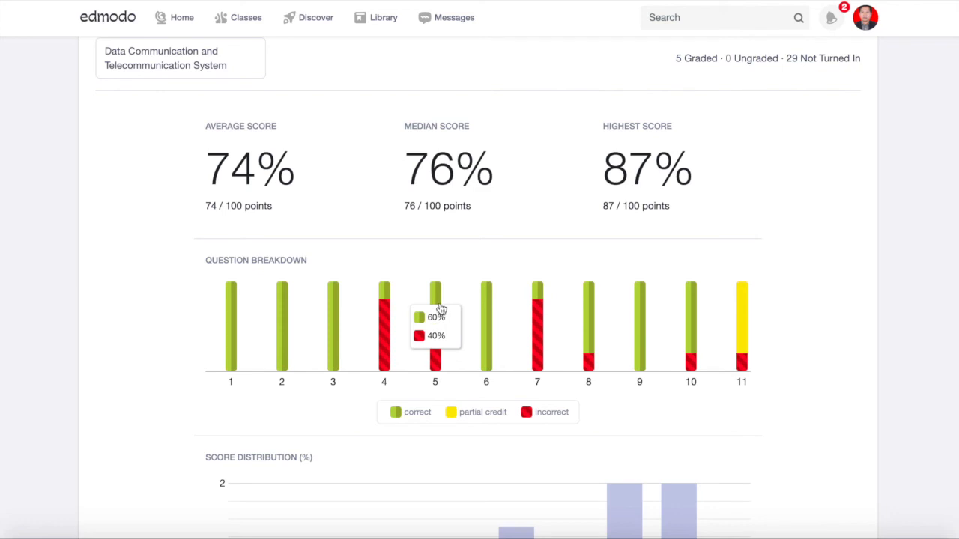
{"action": "mouse_move", "coordinate": [547, 305]}
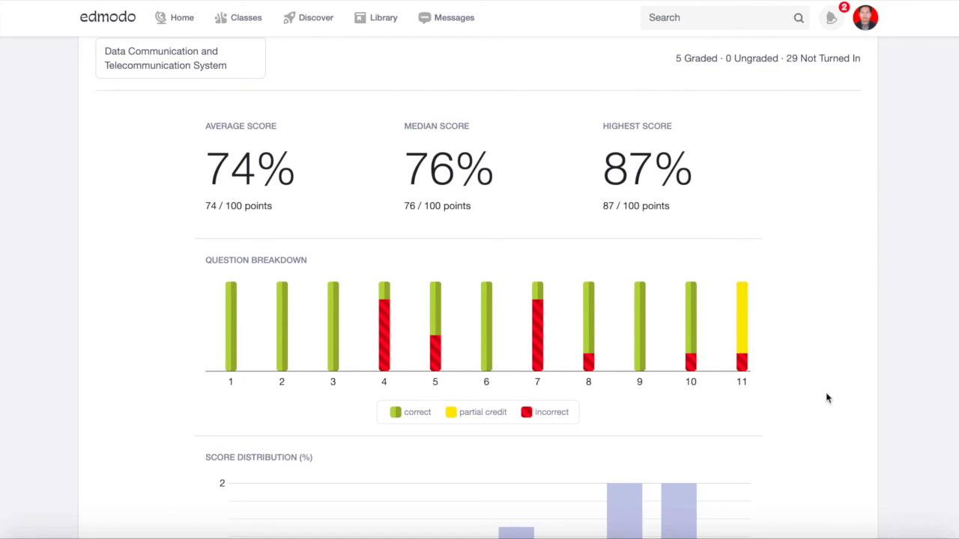
{"action": "scroll", "coordinate": [795, 375], "scroll_direction": "down", "scroll_amount": 1}
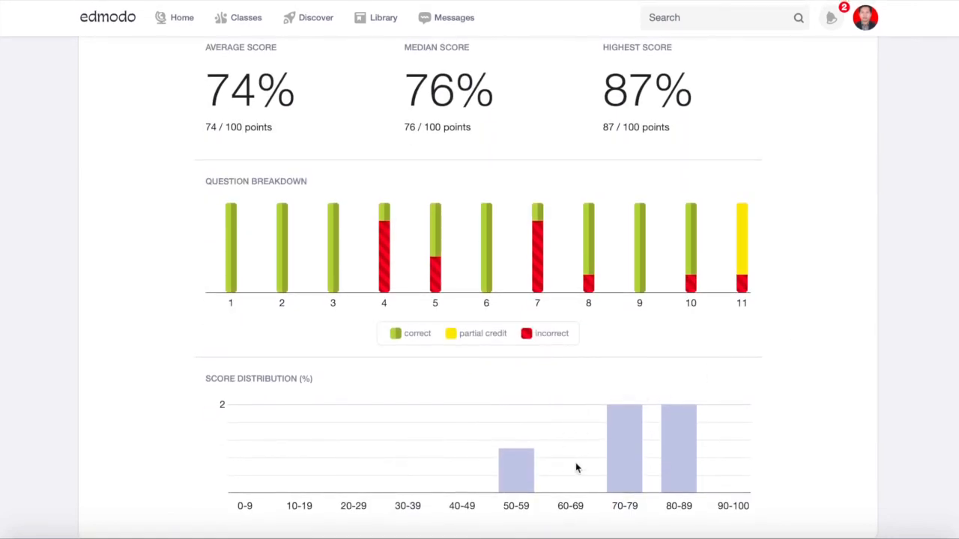
{"action": "scroll", "coordinate": [755, 319], "scroll_direction": "up", "scroll_amount": 4}
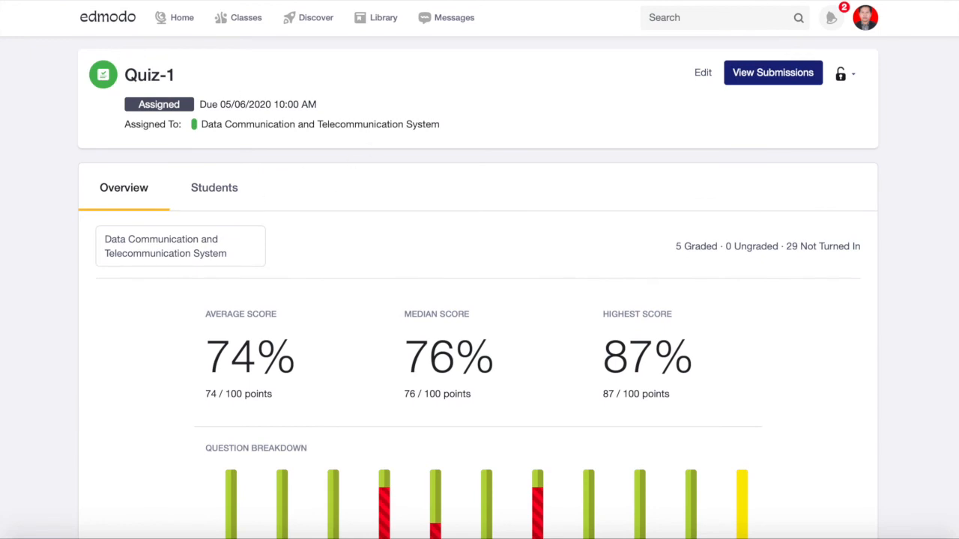
- Look through the list of students' statuses and scores for Quiz-1 and reopen the first student's graded submission
{"action": "left_click", "coordinate": [214, 187]}
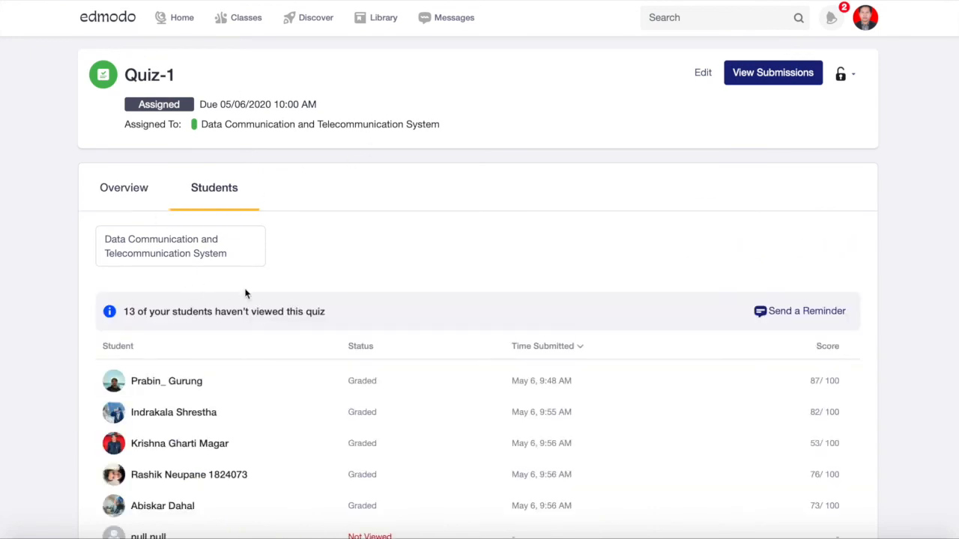
{"action": "scroll", "coordinate": [246, 293], "scroll_direction": "down", "scroll_amount": 2}
{"action": "scroll", "coordinate": [245, 293], "scroll_direction": "up", "scroll_amount": 2}
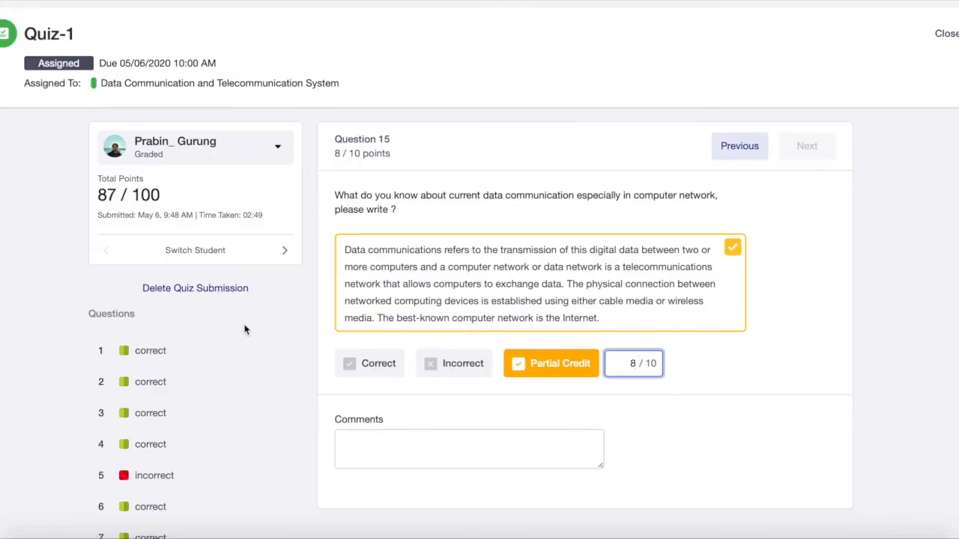
{"action": "scroll", "coordinate": [247, 327], "scroll_direction": "down", "scroll_amount": 2}
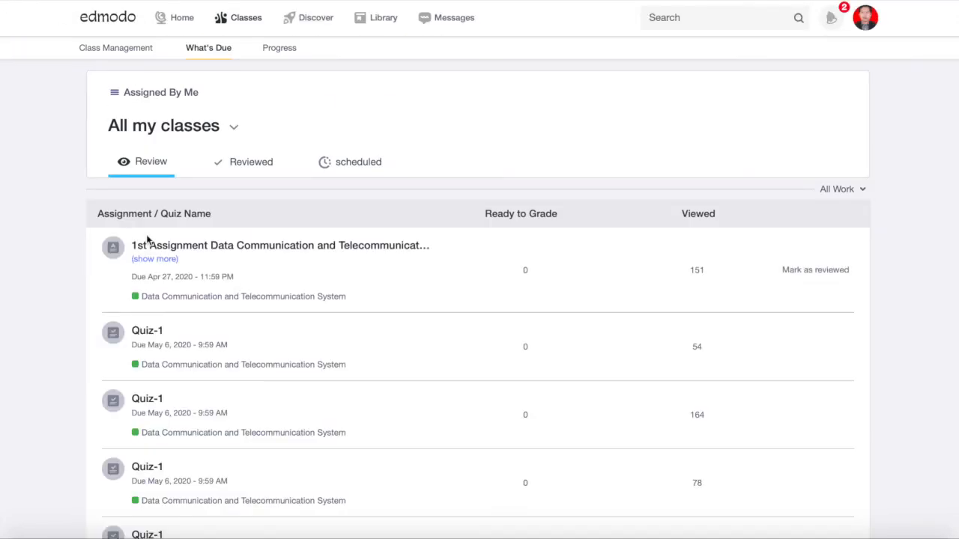
- Open the Group Assignment from the work due across all classes and display the second listed student's submission
{"action": "scroll", "coordinate": [149, 239], "scroll_direction": "down", "scroll_amount": 4}
{"action": "scroll", "coordinate": [225, 387], "scroll_direction": "down", "scroll_amount": 1}
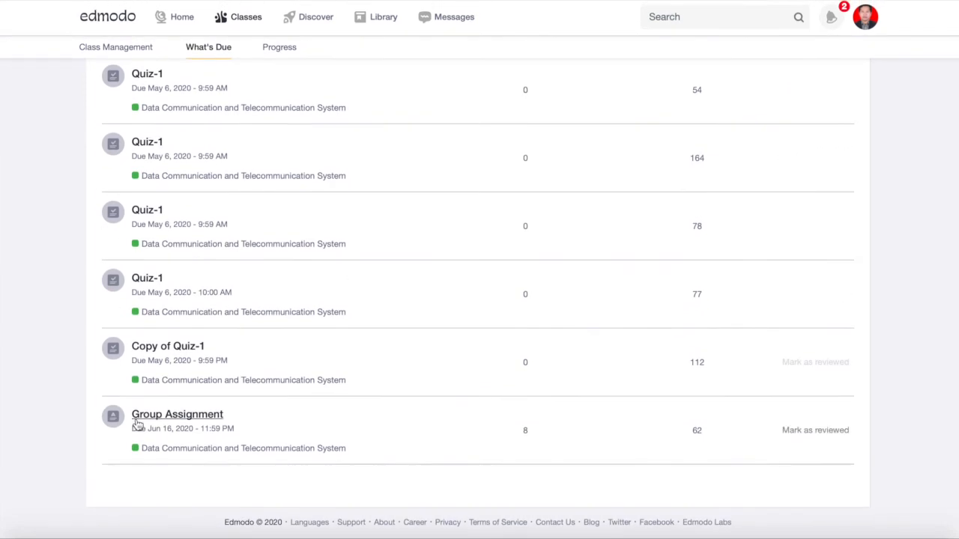
{"action": "left_click", "coordinate": [184, 416]}
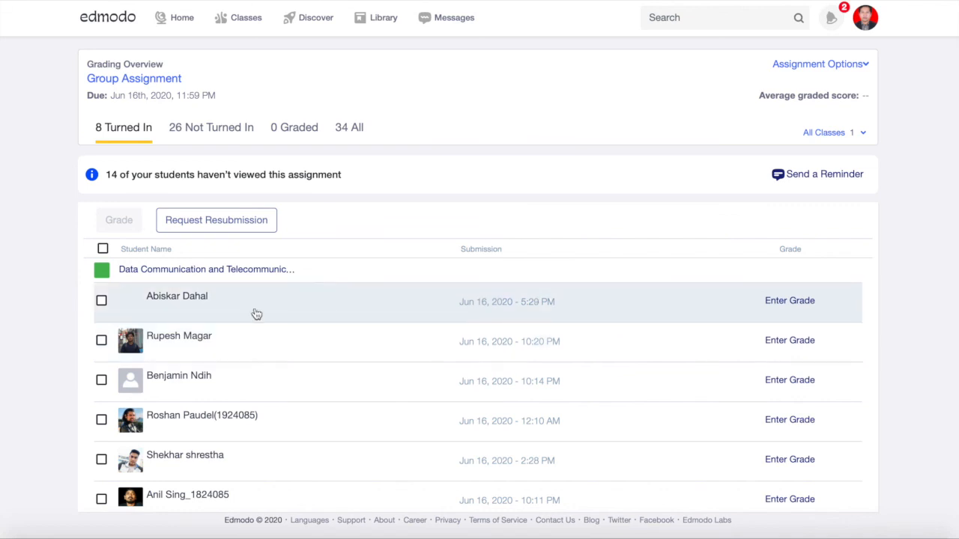
{"action": "left_click", "coordinate": [198, 343]}
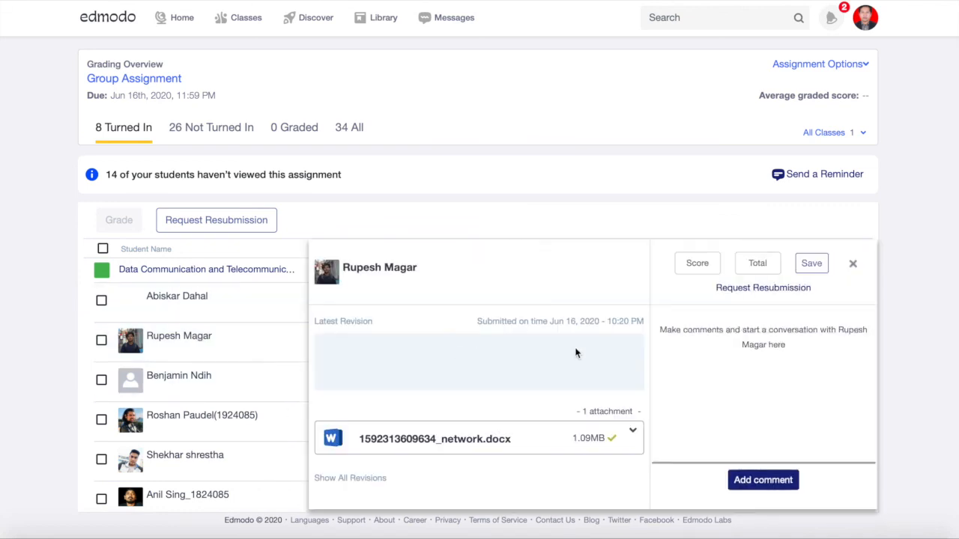
- Grade the student's Group Assignment submission with a score of 70 out of a total of 100 and save it
{"action": "left_click", "coordinate": [706, 265]}
{"action": "left_click", "coordinate": [760, 264]}
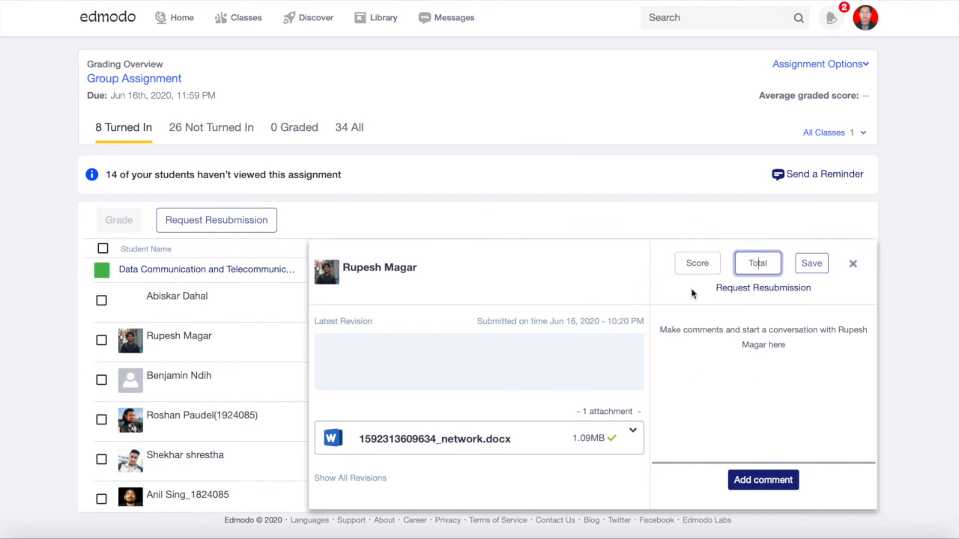
{"action": "type", "text": "100"}
{"action": "left_click", "coordinate": [698, 269]}
{"action": "type", "text": "7"}
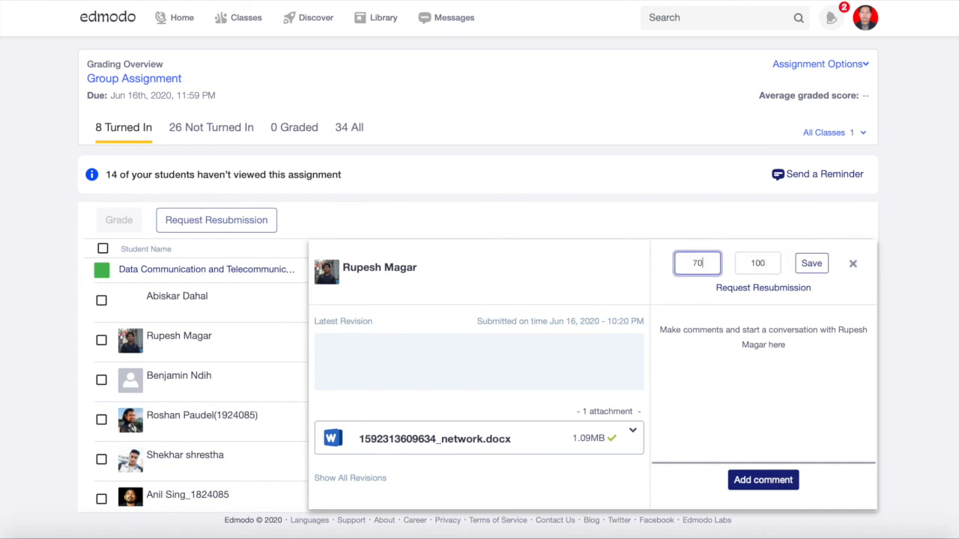
{"action": "type", "text": "0"}
{"action": "left_click", "coordinate": [820, 266]}
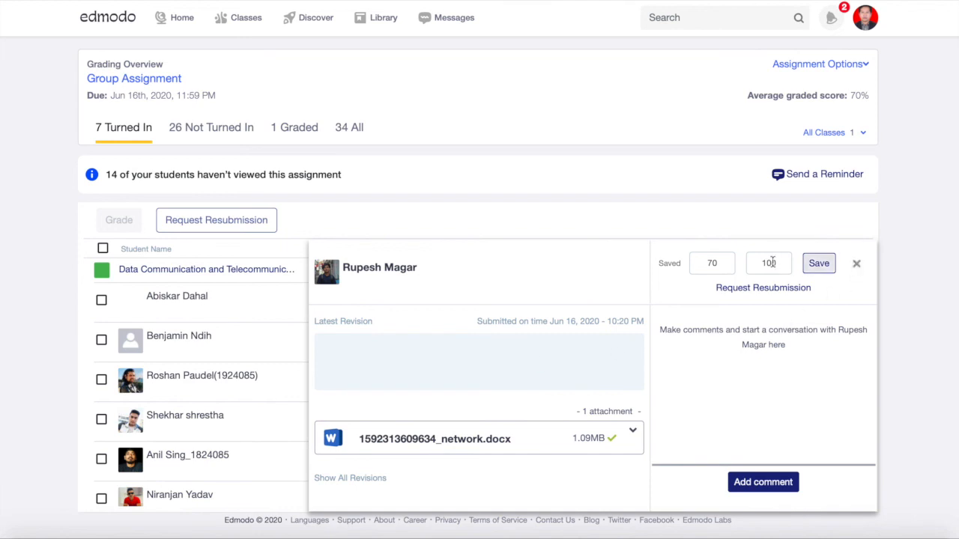
- Change the student's Group Assignment score to 0 and the total to 0, and save the grade
{"action": "double_click", "coordinate": [727, 264]}
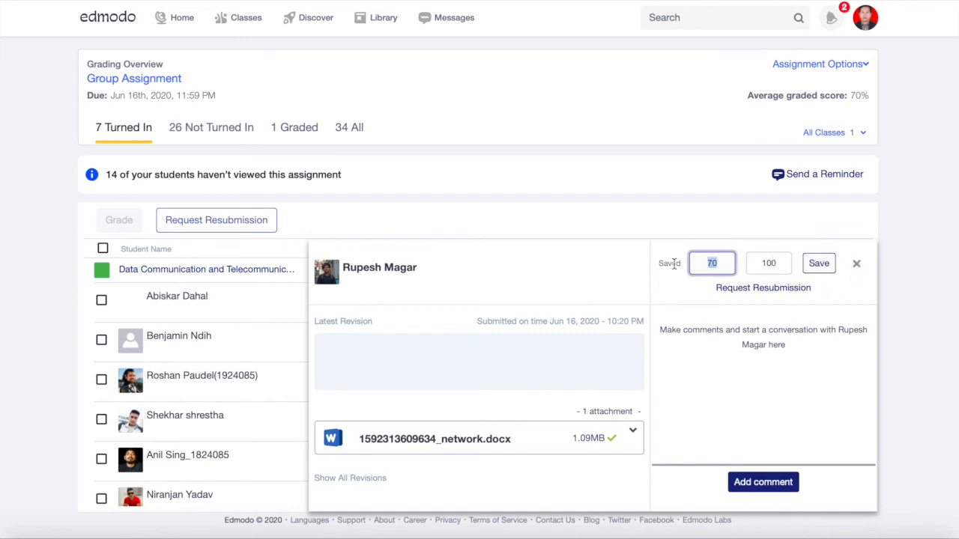
{"action": "type", "text": "0"}
{"action": "key", "text": "Tab"}
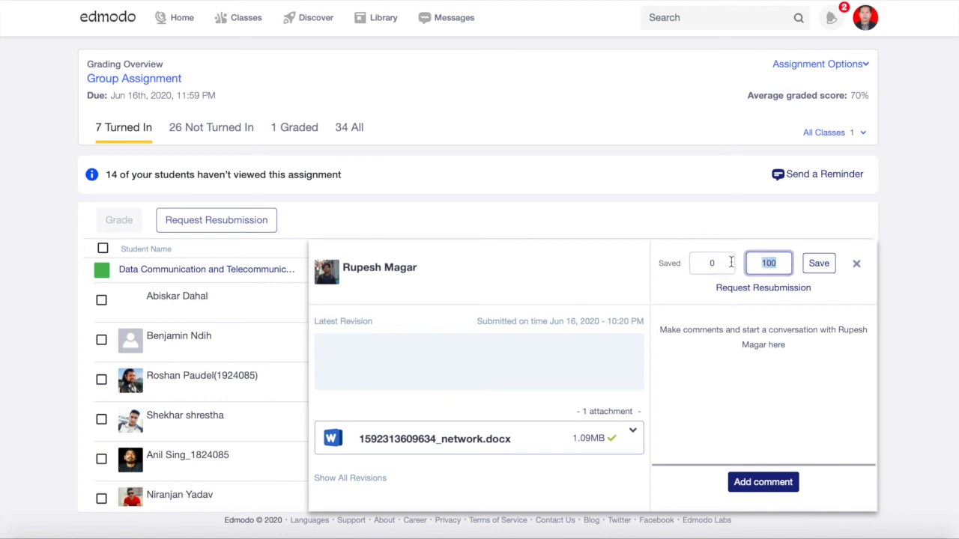
{"action": "type", "text": "0"}
{"action": "left_click", "coordinate": [816, 263]}
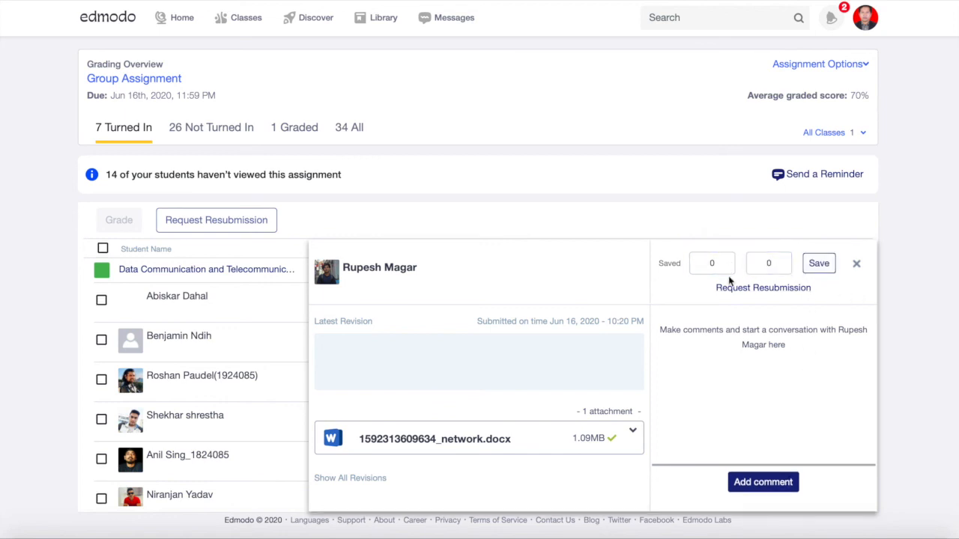
- Close the student's submission and review the Not Turned In, Graded and Turned In lists of the Group Assignment
{"action": "left_click", "coordinate": [856, 264]}
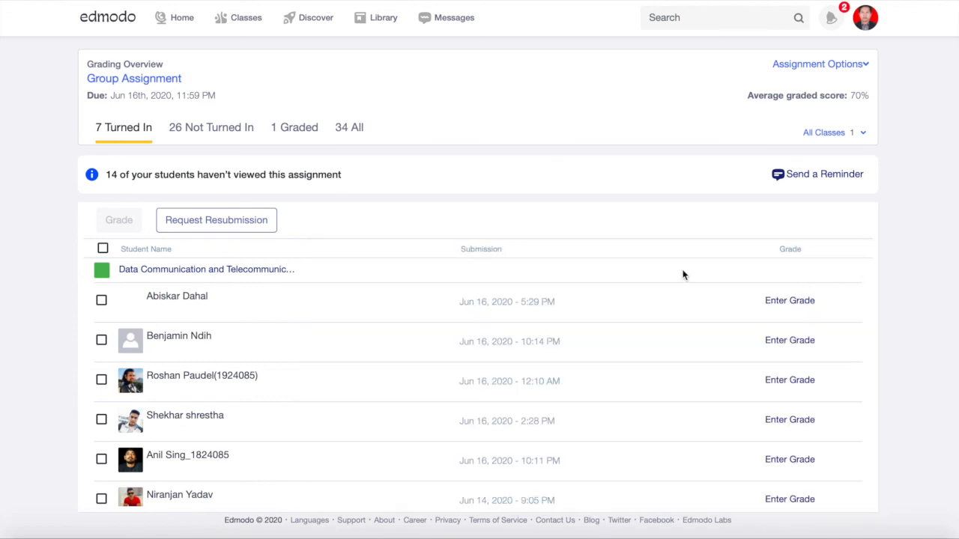
{"action": "left_click", "coordinate": [212, 129]}
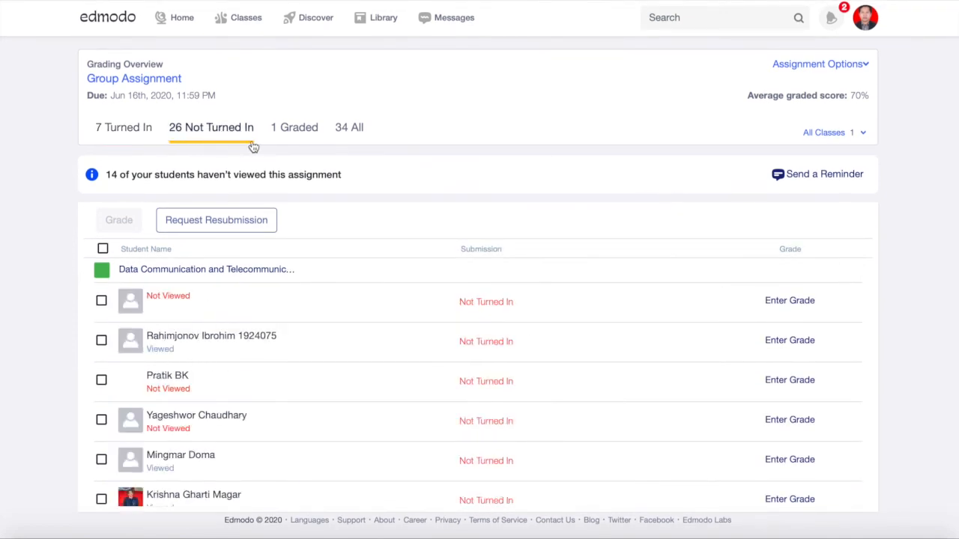
{"action": "left_click", "coordinate": [304, 128]}
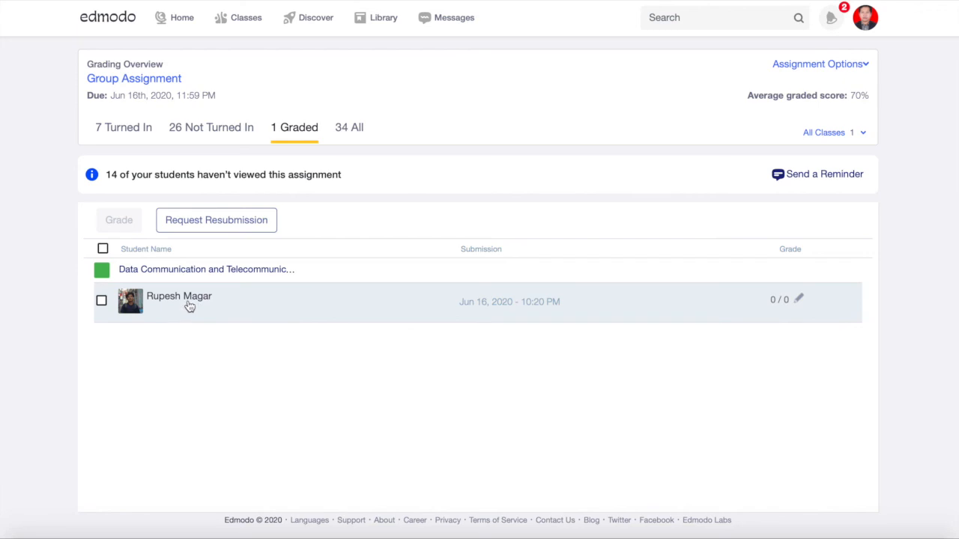
{"action": "left_click", "coordinate": [127, 135]}
{"action": "scroll", "coordinate": [368, 244], "scroll_direction": "down", "scroll_amount": 1}
{"action": "scroll", "coordinate": [369, 243], "scroll_direction": "up", "scroll_amount": 1}
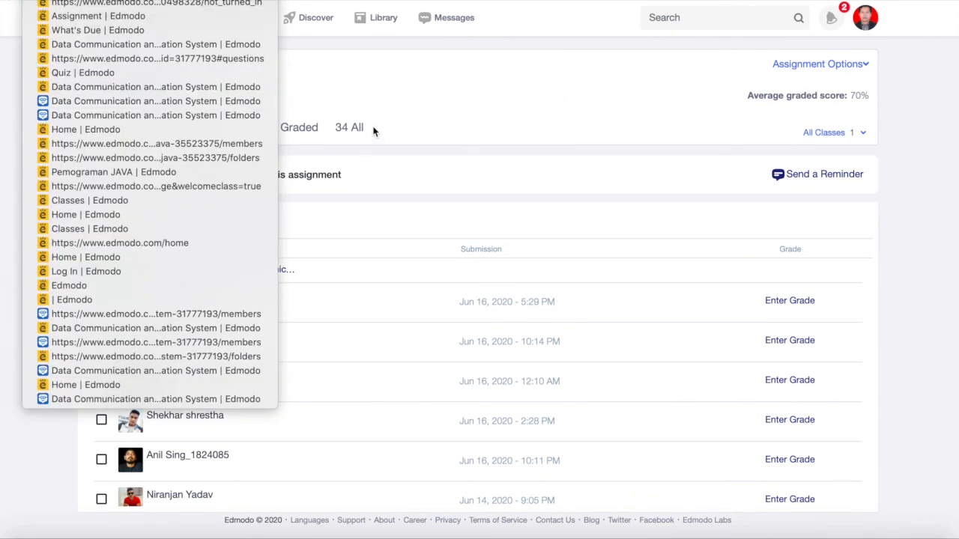
{"action": "left_click", "coordinate": [372, 129]}
- Open the Data Communication and Telecommunication System class from the home page and show the options for creating and loading assignments and quizzes
{"action": "left_click", "coordinate": [183, 24]}
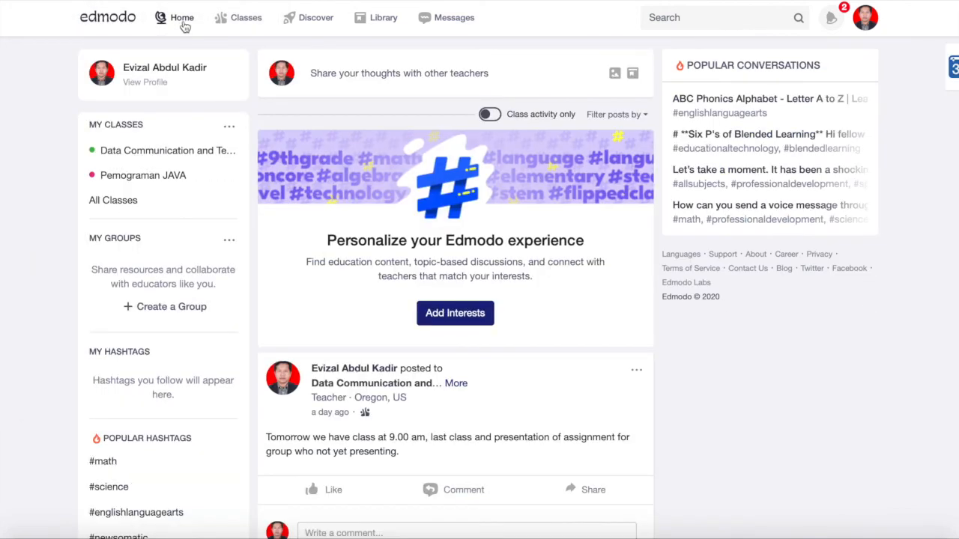
{"action": "left_click", "coordinate": [138, 150]}
{"action": "left_click", "coordinate": [844, 159]}
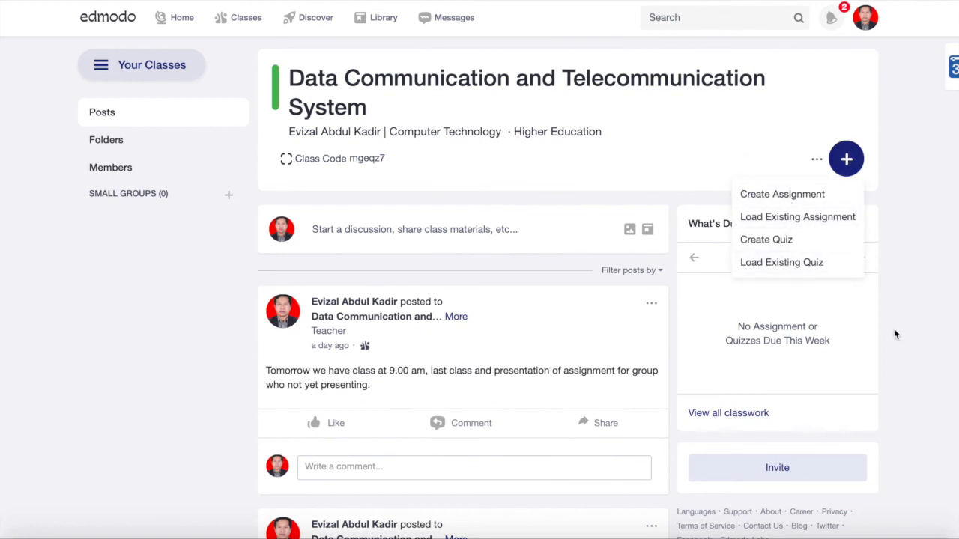
{"action": "left_click", "coordinate": [136, 334]}
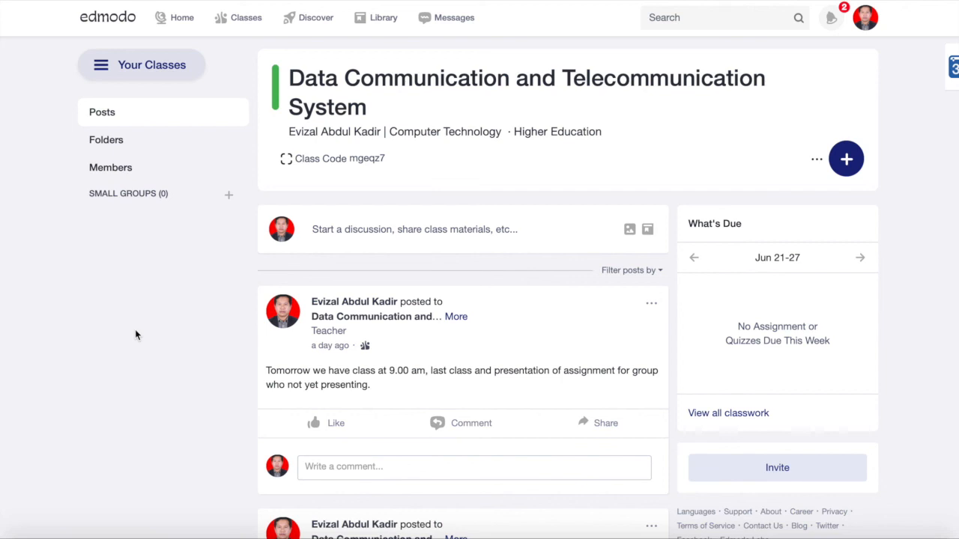
- Look through the class's student members and open the progress of the student with a connected parent
{"action": "left_click", "coordinate": [119, 170]}
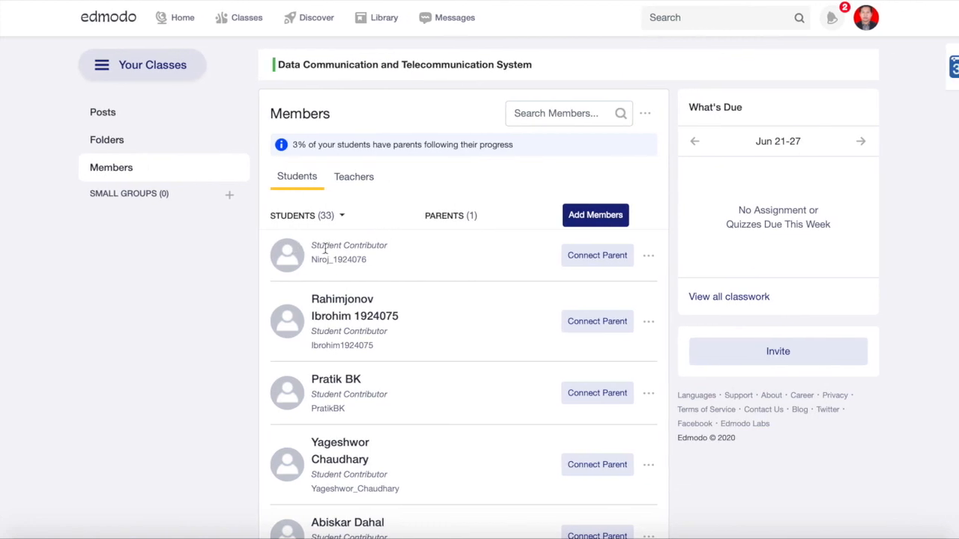
{"action": "scroll", "coordinate": [470, 378], "scroll_direction": "down", "scroll_amount": 3}
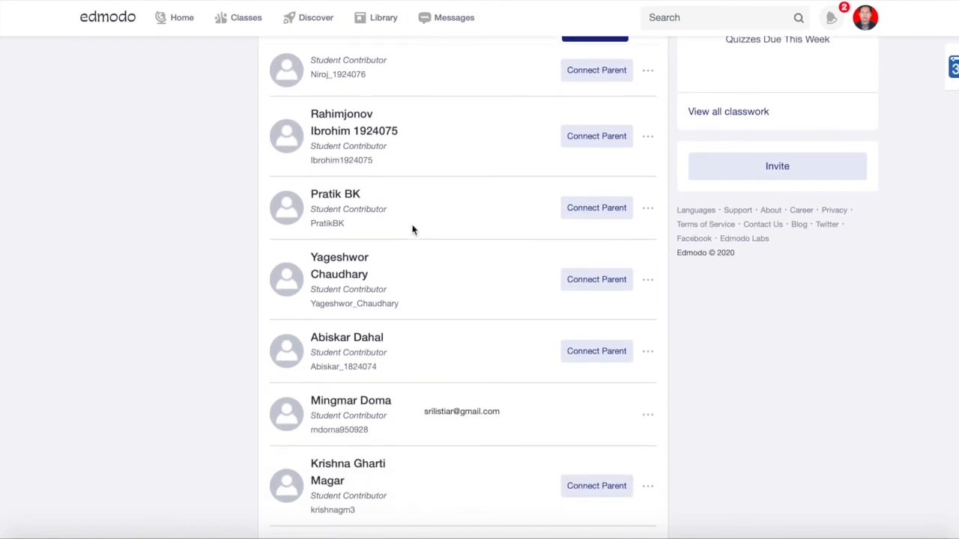
{"action": "scroll", "coordinate": [438, 254], "scroll_direction": "down", "scroll_amount": 5}
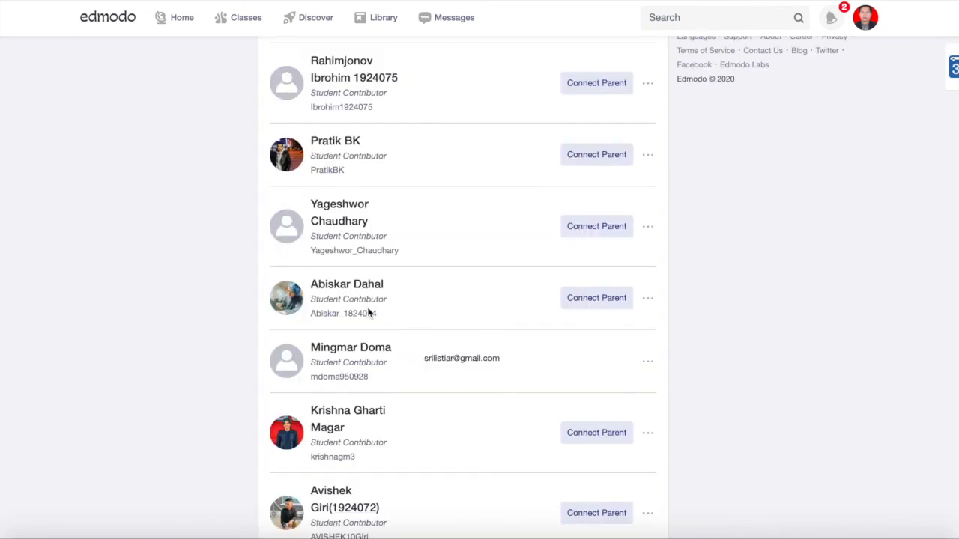
{"action": "scroll", "coordinate": [367, 310], "scroll_direction": "down", "scroll_amount": 1}
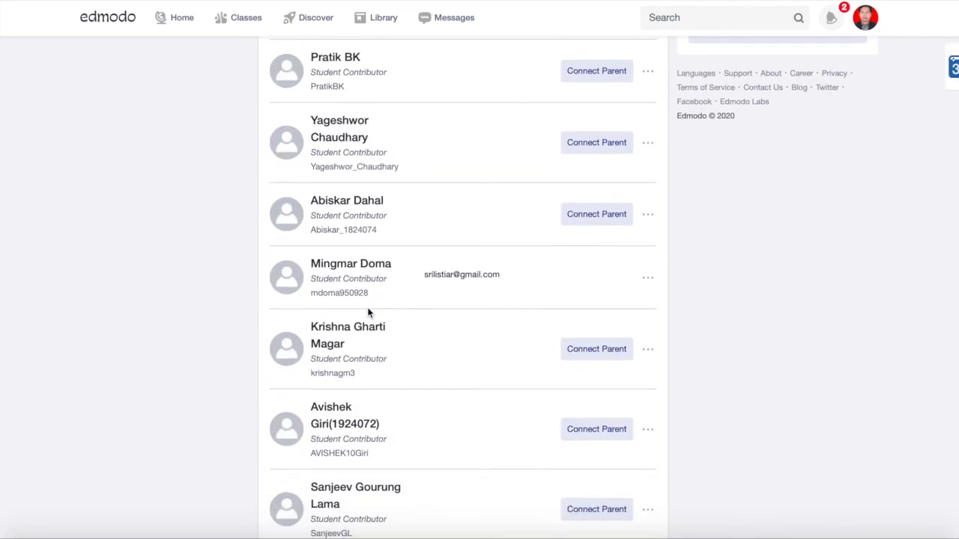
{"action": "left_click", "coordinate": [649, 280]}
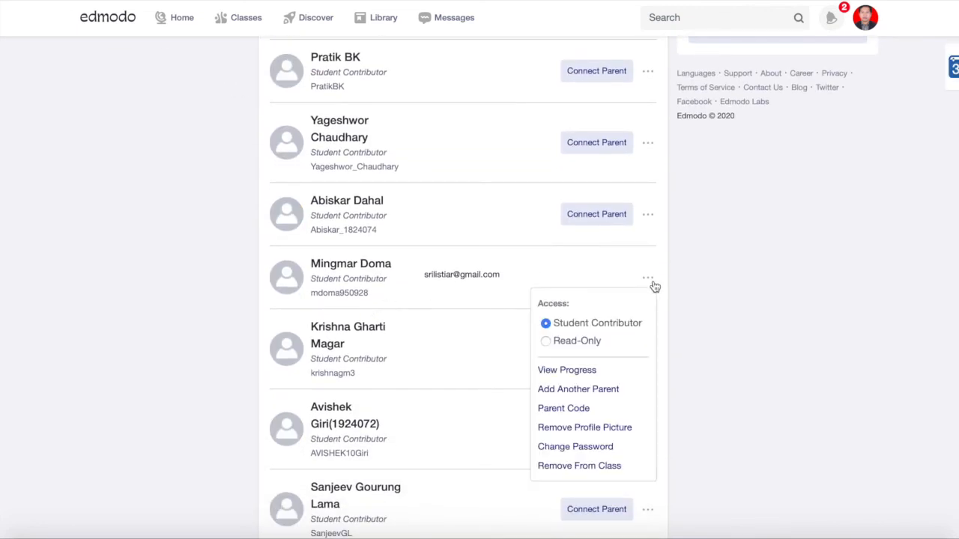
{"action": "left_click", "coordinate": [585, 374]}
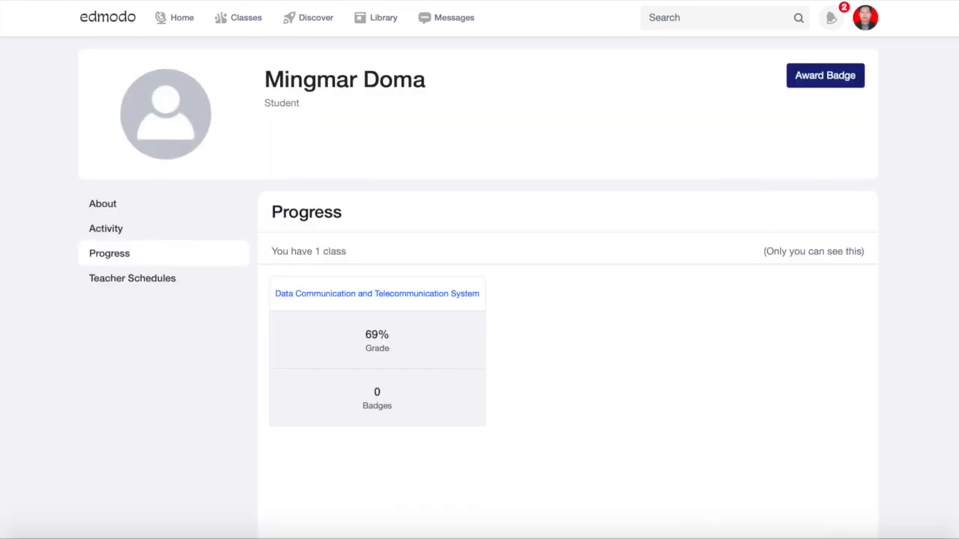
- Return to the class members and display the access and account options for the student with a connected parent
{"action": "key", "text": "alt+Left"}
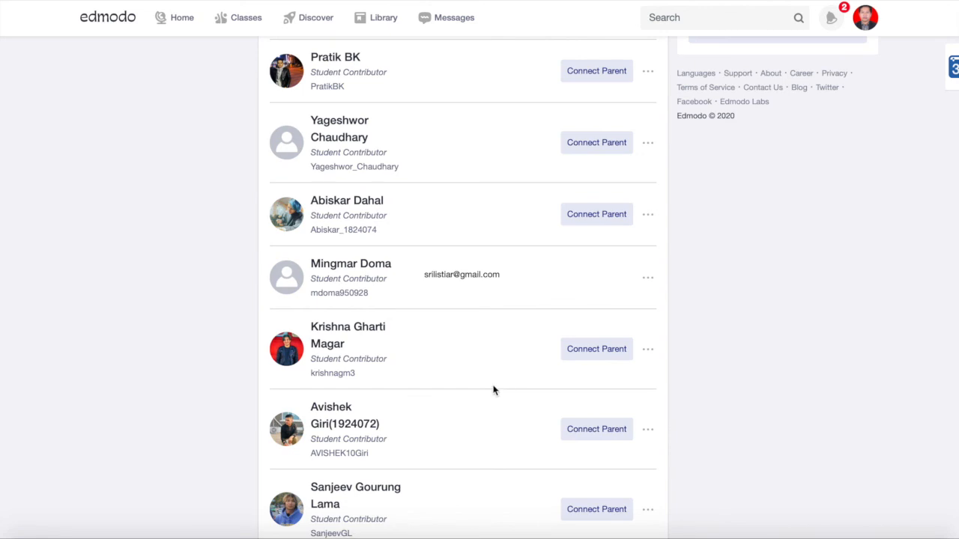
{"action": "scroll", "coordinate": [493, 390], "scroll_direction": "down", "scroll_amount": 2}
{"action": "scroll", "coordinate": [493, 389], "scroll_direction": "up", "scroll_amount": 3}
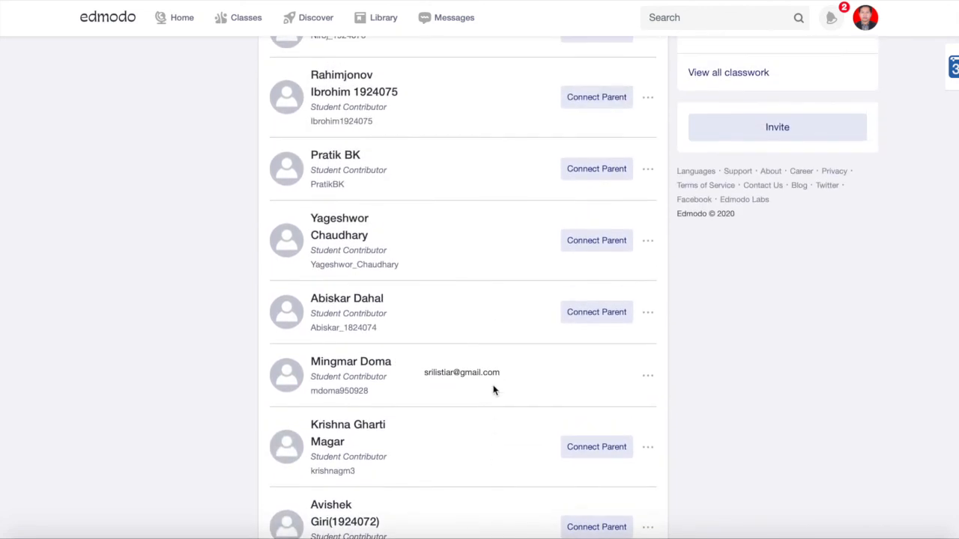
{"action": "scroll", "coordinate": [493, 390], "scroll_direction": "down", "scroll_amount": 1}
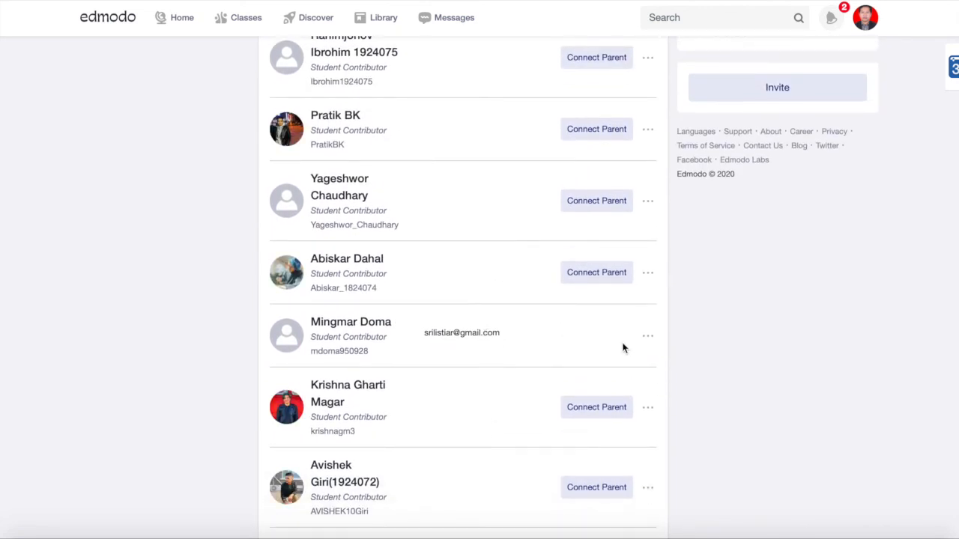
{"action": "left_click", "coordinate": [645, 339]}
{"action": "left_click", "coordinate": [461, 367]}
{"action": "scroll", "coordinate": [547, 339], "scroll_direction": "up", "scroll_amount": 4}
{"action": "scroll", "coordinate": [501, 402], "scroll_direction": "down", "scroll_amount": 5}
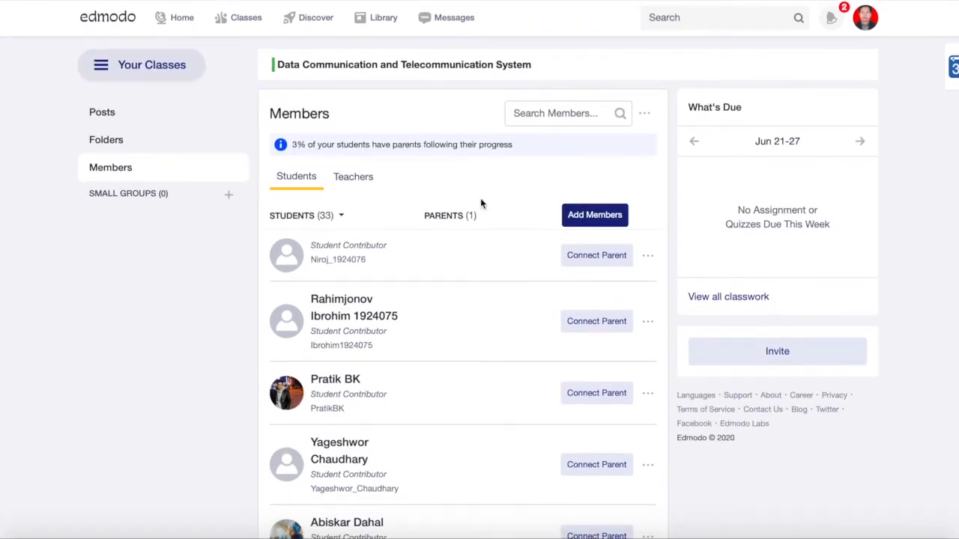
{"action": "left_click", "coordinate": [649, 248]}
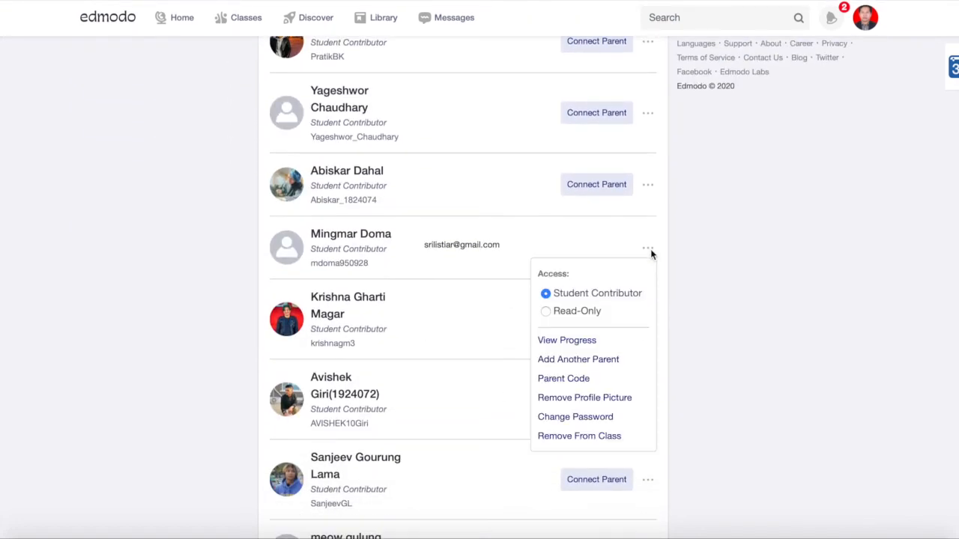
- Open the progress page of the student with a connected parent again and view the badges available to award
{"action": "left_click", "coordinate": [567, 340]}
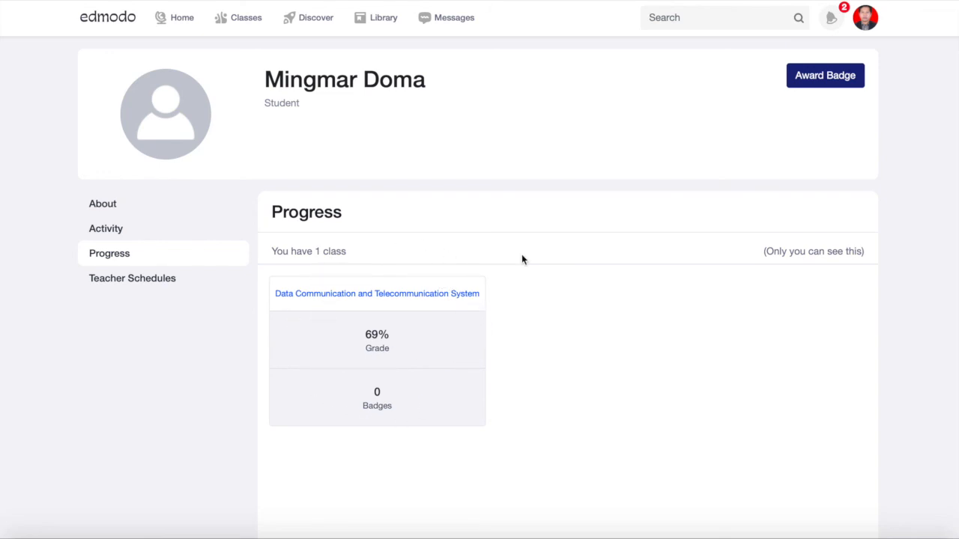
{"action": "left_click", "coordinate": [822, 82]}
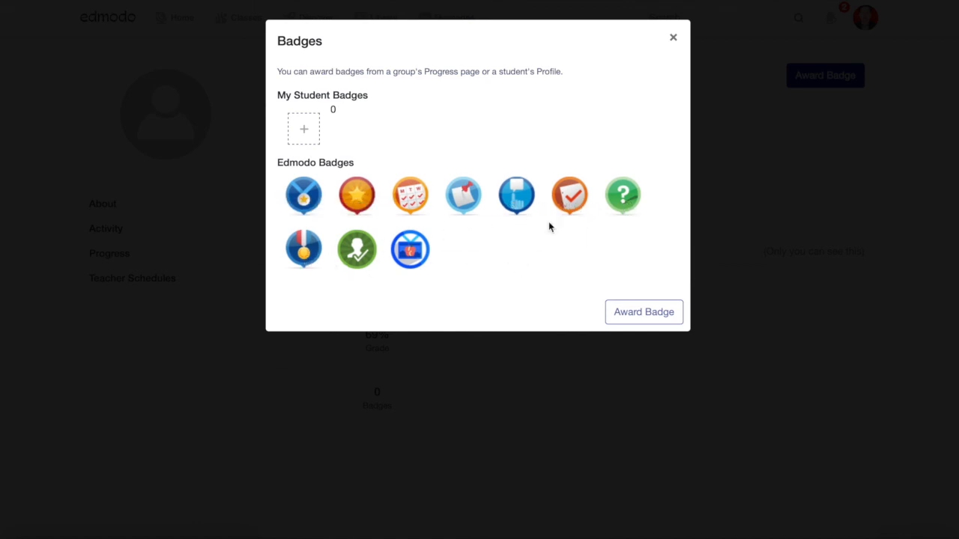
{"action": "left_click", "coordinate": [672, 39]}
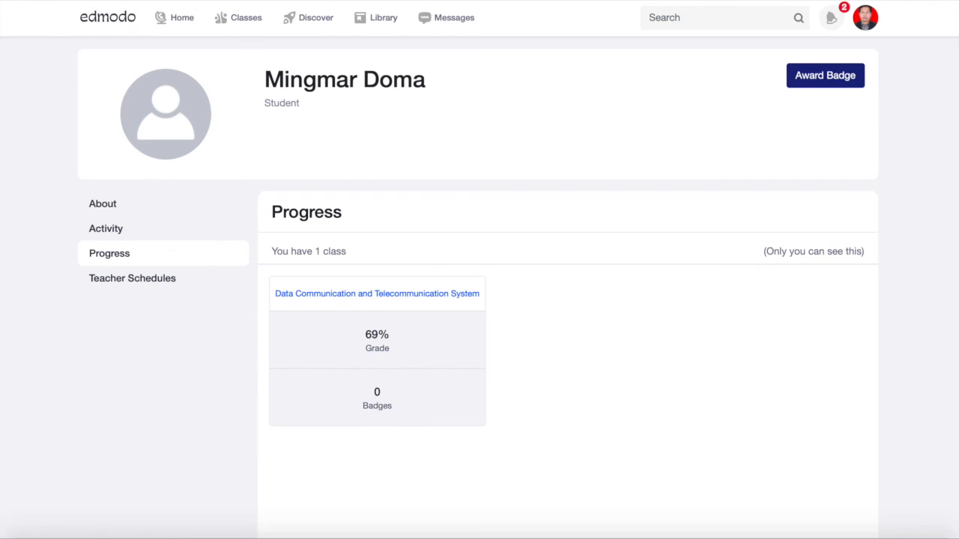
- Go back to the Data Communication and Telecommunication System class page and look over its posts
{"action": "key", "text": "super+Left"}
{"action": "key", "text": "super+Left"}
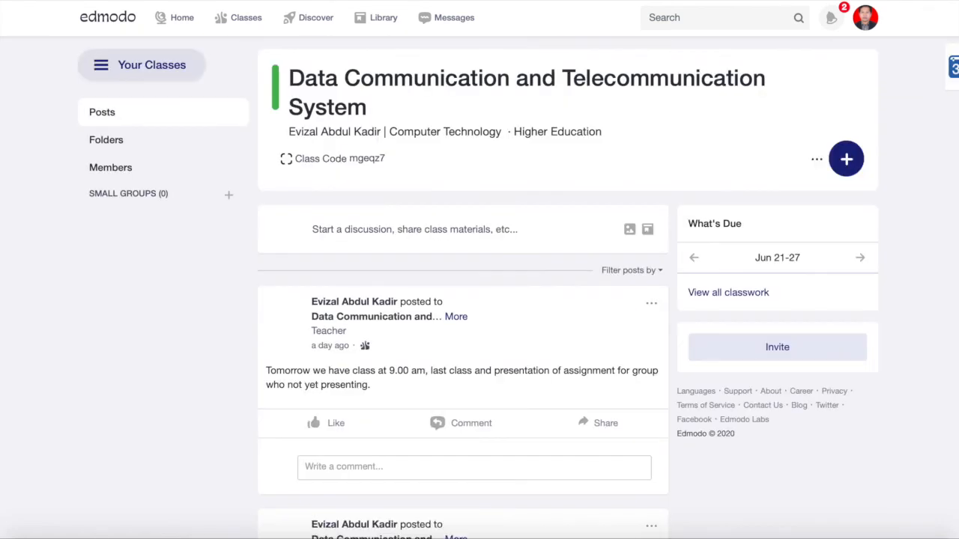
{"action": "scroll", "coordinate": [194, 305], "scroll_direction": "down", "scroll_amount": 1}
{"action": "scroll", "coordinate": [193, 309], "scroll_direction": "down", "scroll_amount": 2}
{"action": "scroll", "coordinate": [193, 308], "scroll_direction": "up", "scroll_amount": 3}
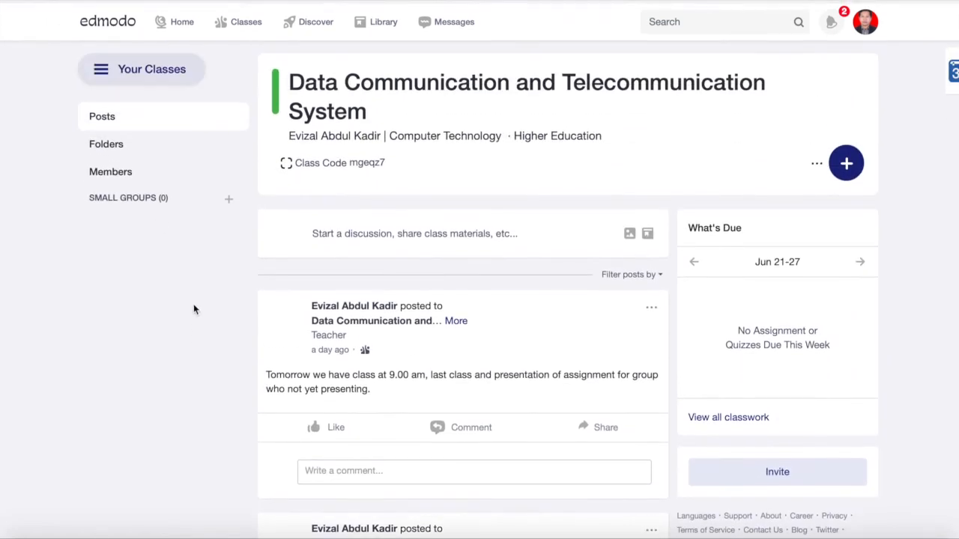